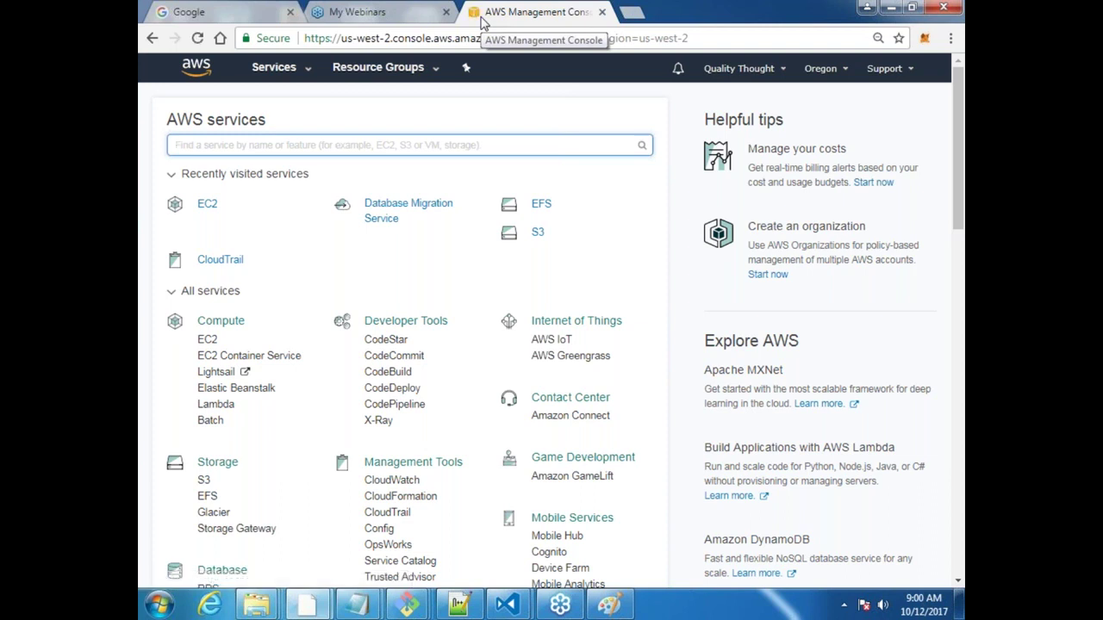
Open the VPC service from Networking & Content Delivery and list the existing VPCs.
left_click(274, 67)
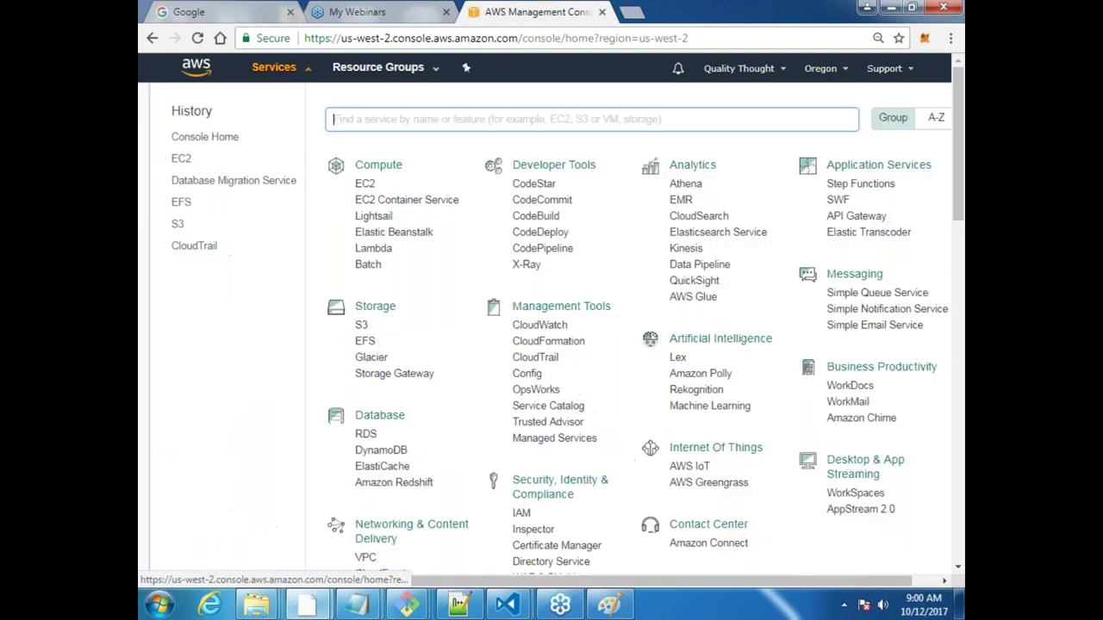
left_click(958, 568)
scroll(454, 502, "down", 2)
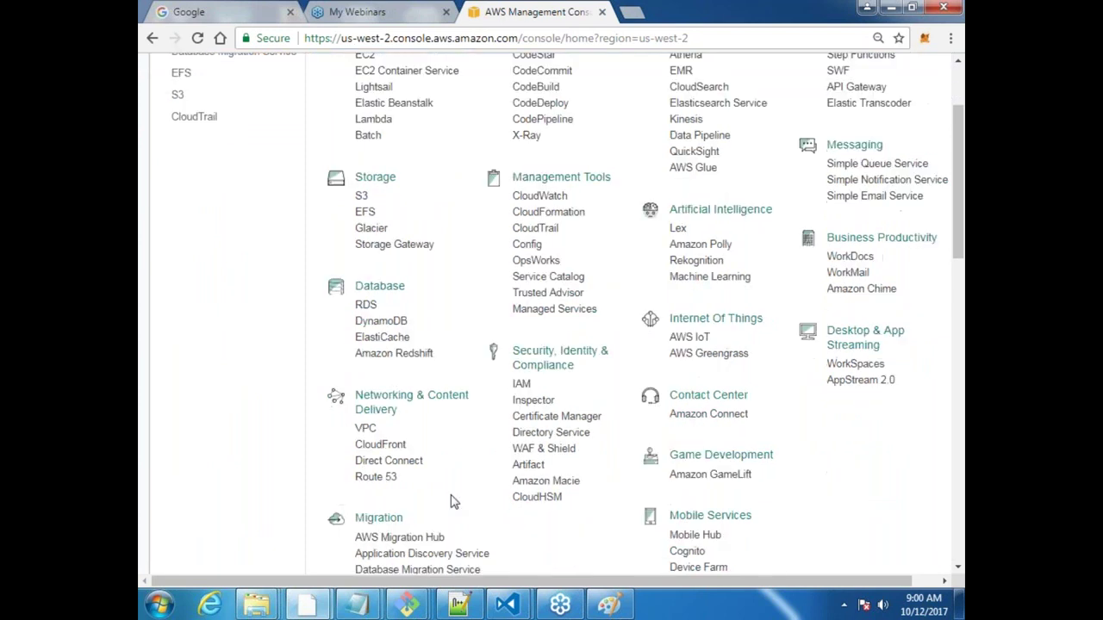
left_click(369, 432)
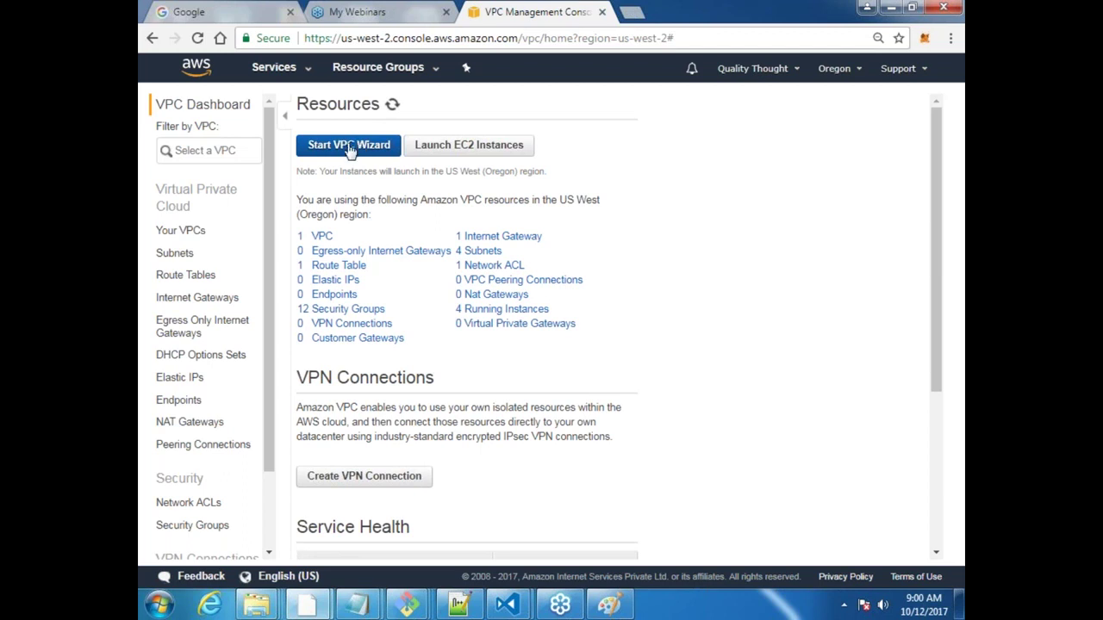
left_click(181, 233)
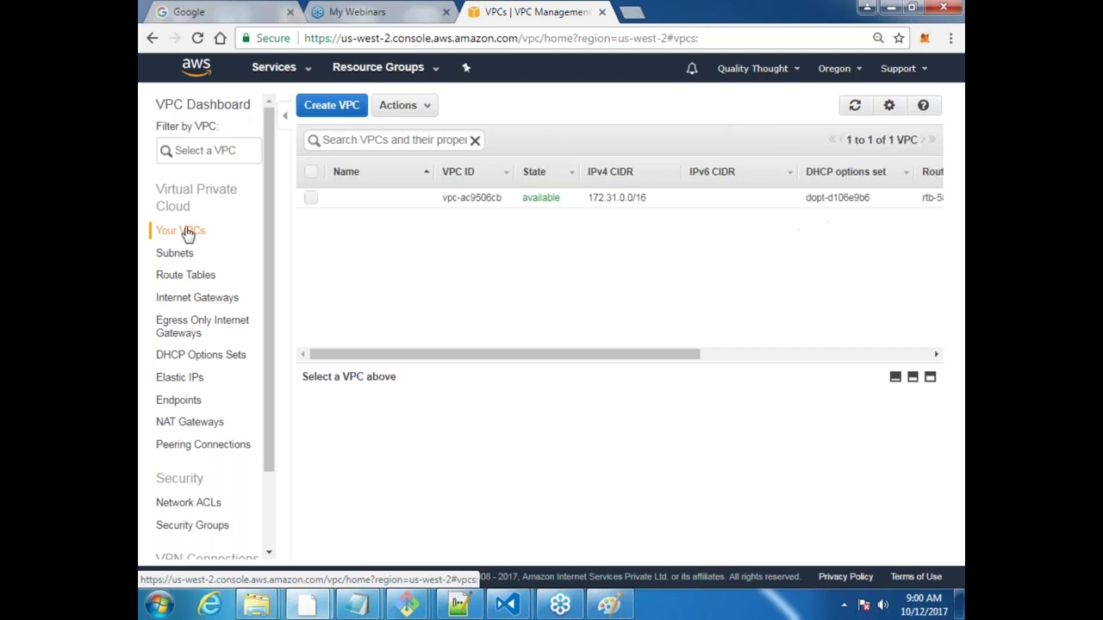
Create a VPC named MyPracticeNetwork with IPv4 CIDR block 192.168.0.0/16, no IPv6 CIDR block and Default tenancy.
left_click(339, 106)
left_click(525, 292)
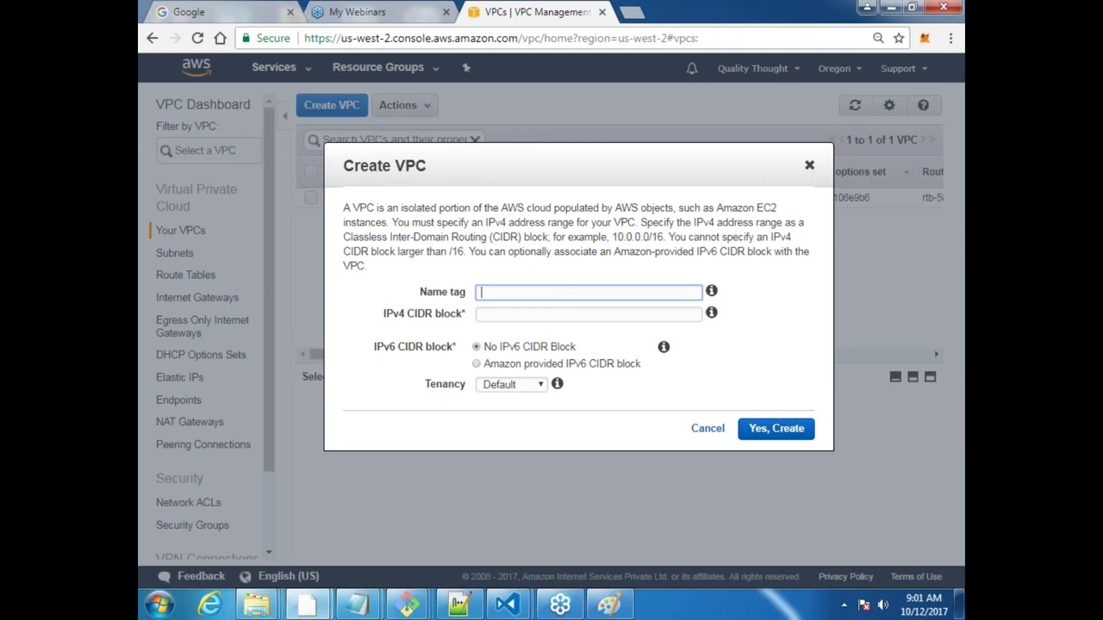
type("MyPracticeNetwork")
key("Tab")
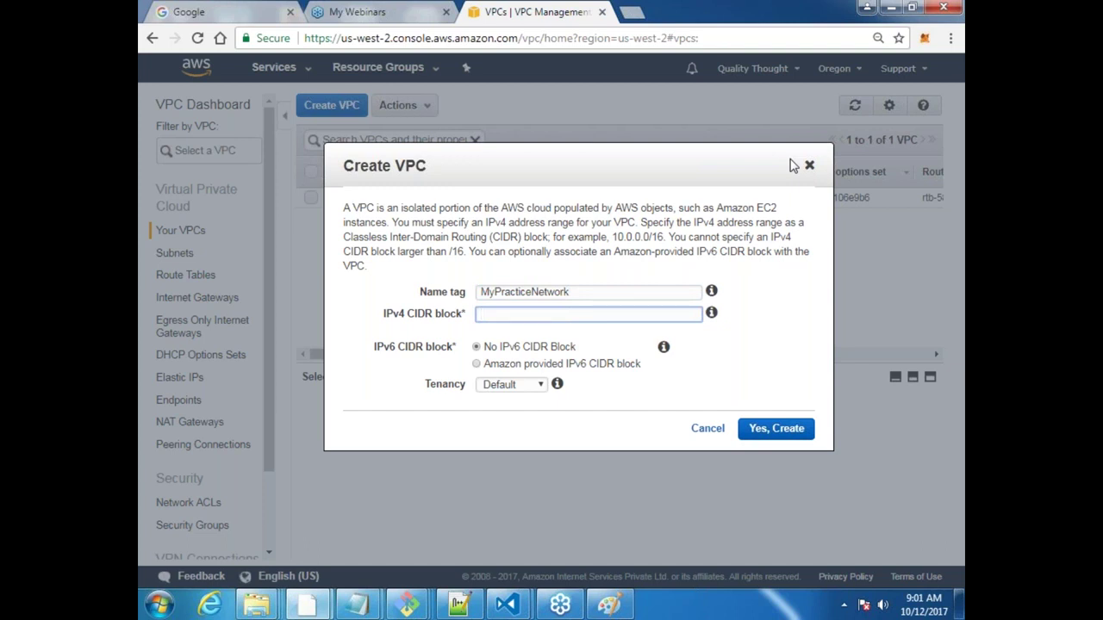
type("192.168.0.0/16")
key("Tab")
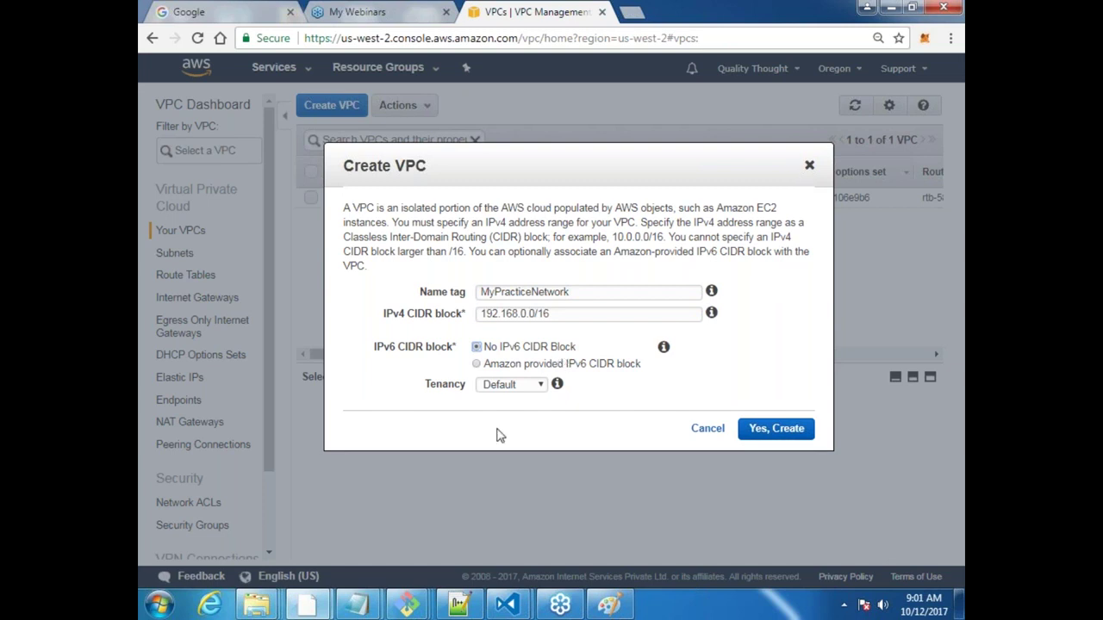
left_click(529, 389)
left_click(530, 391)
left_click(780, 431)
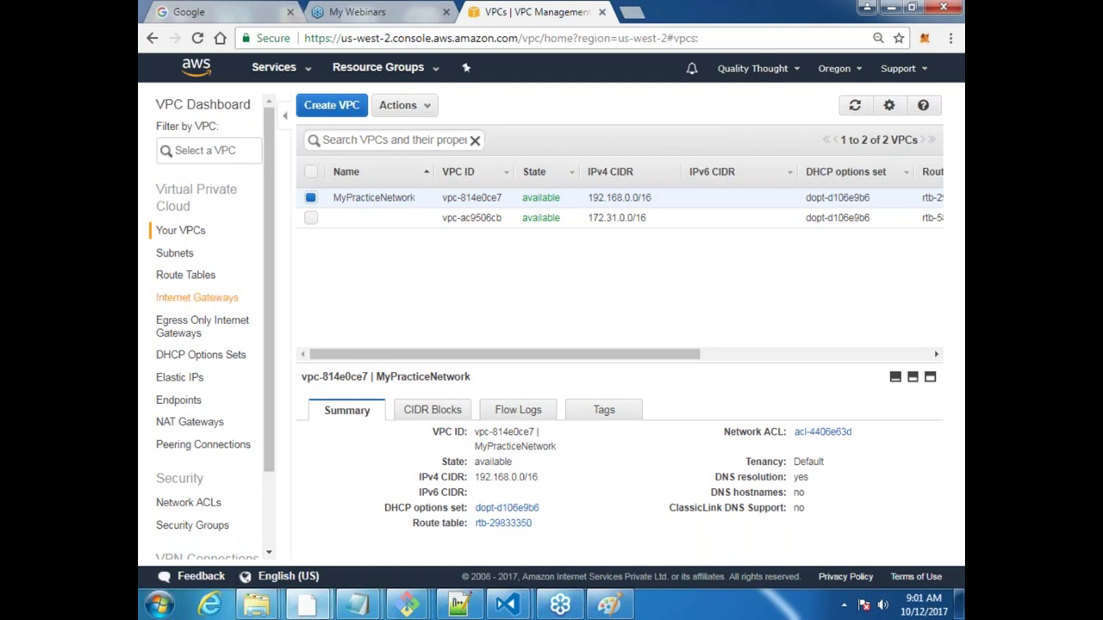
Create an Internet gateway with the name tag MyPracticeIGW.
left_click(215, 308)
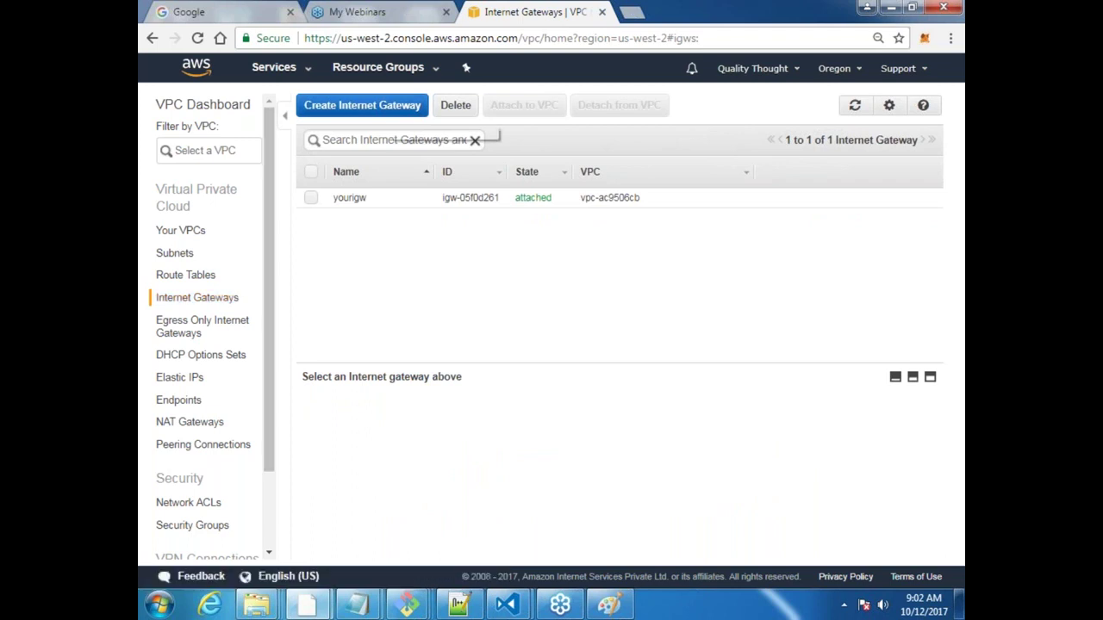
left_click(386, 110)
left_click(551, 239)
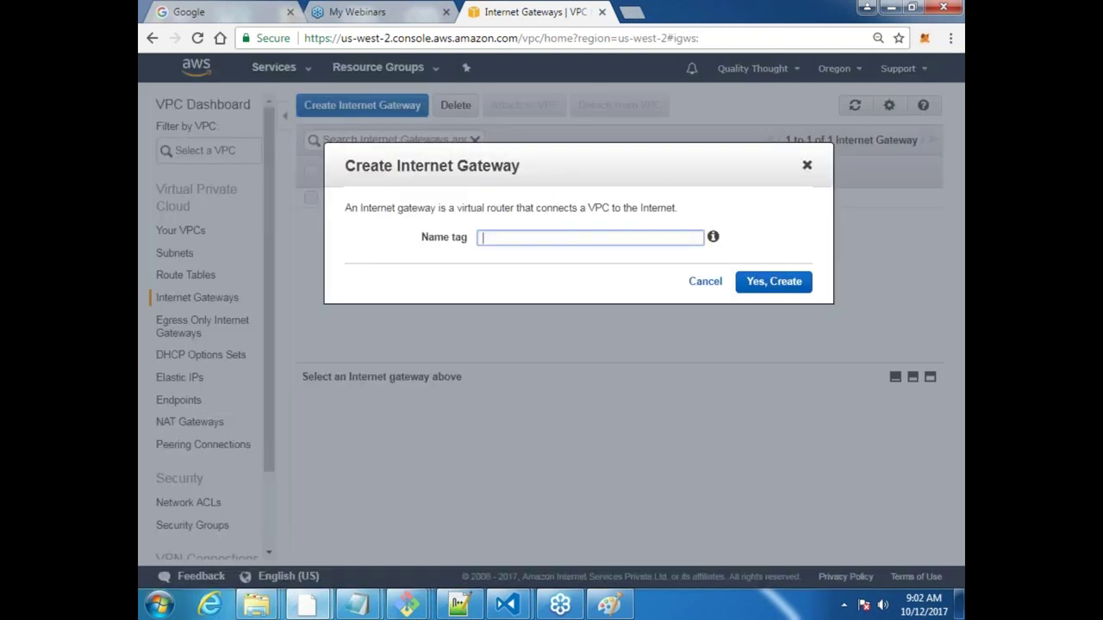
type("MyPracticeIGW")
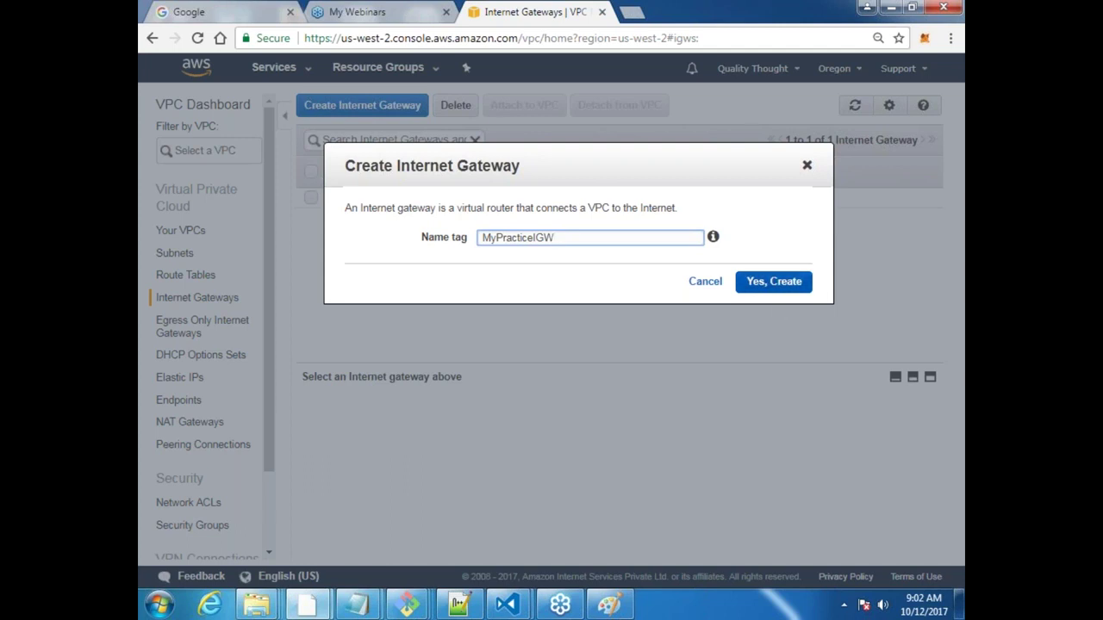
left_click(774, 282)
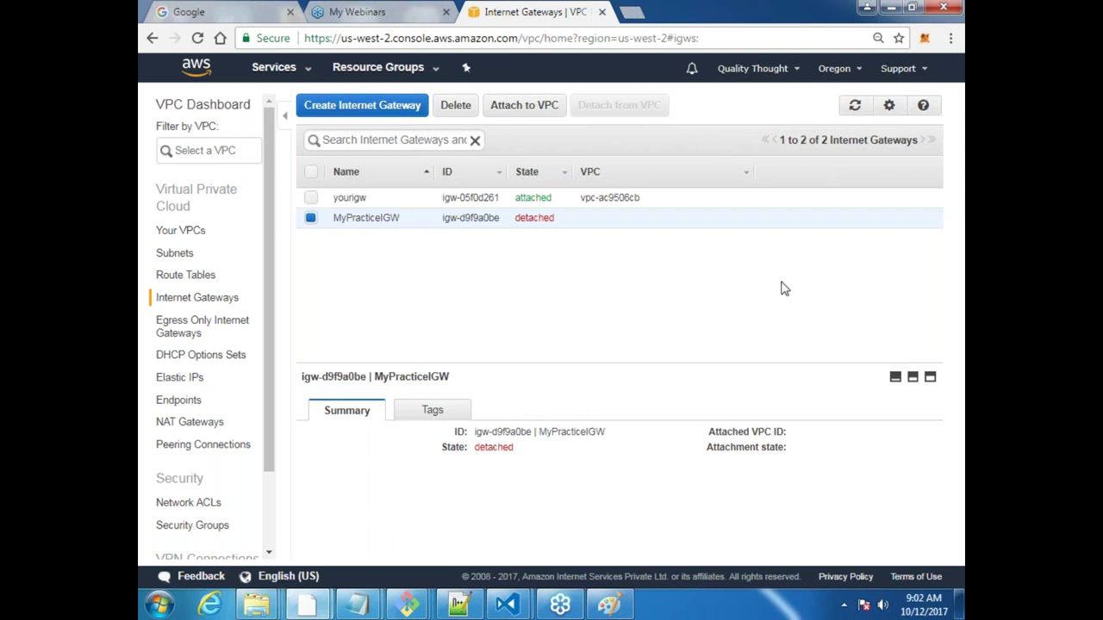
Attach the MyPracticeIGW Internet gateway to the MyPracticeNetwork VPC.
right_click(511, 226)
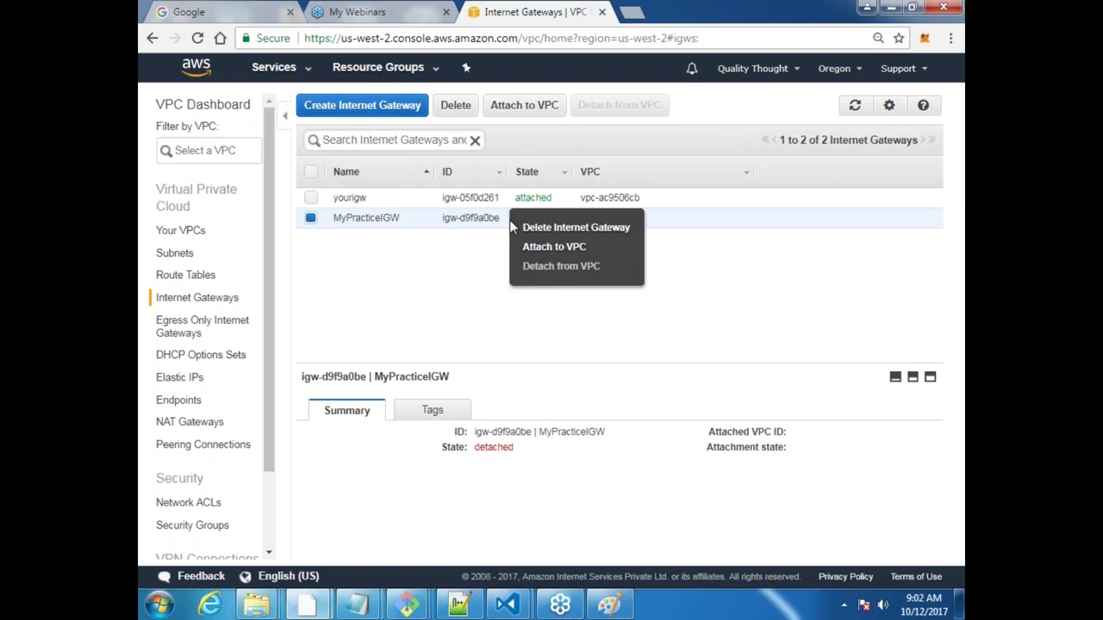
left_click(559, 248)
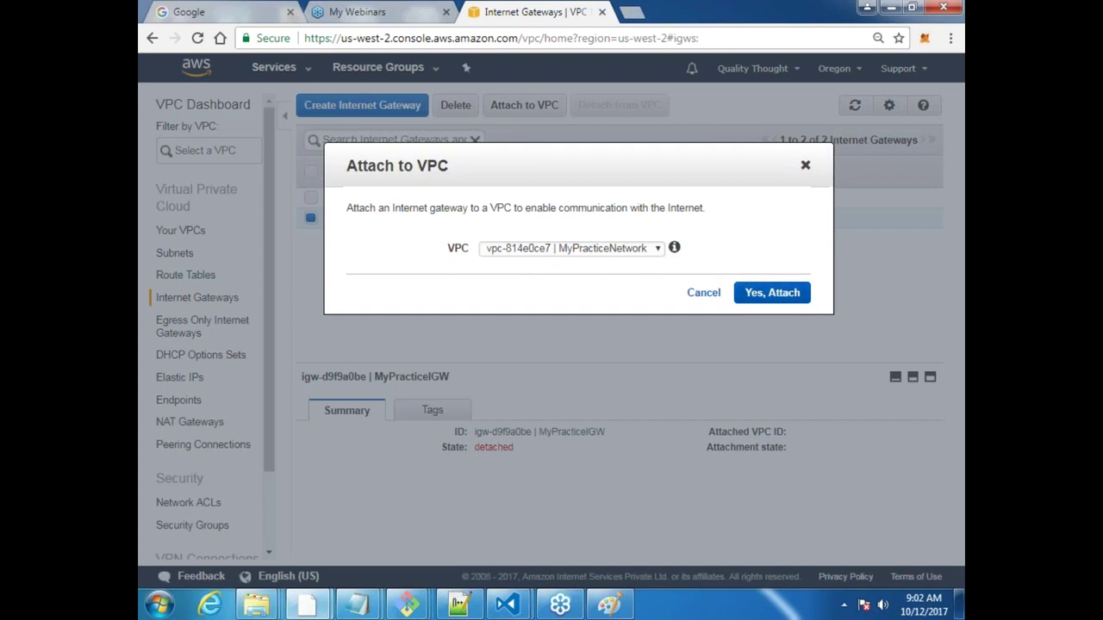
left_click(782, 299)
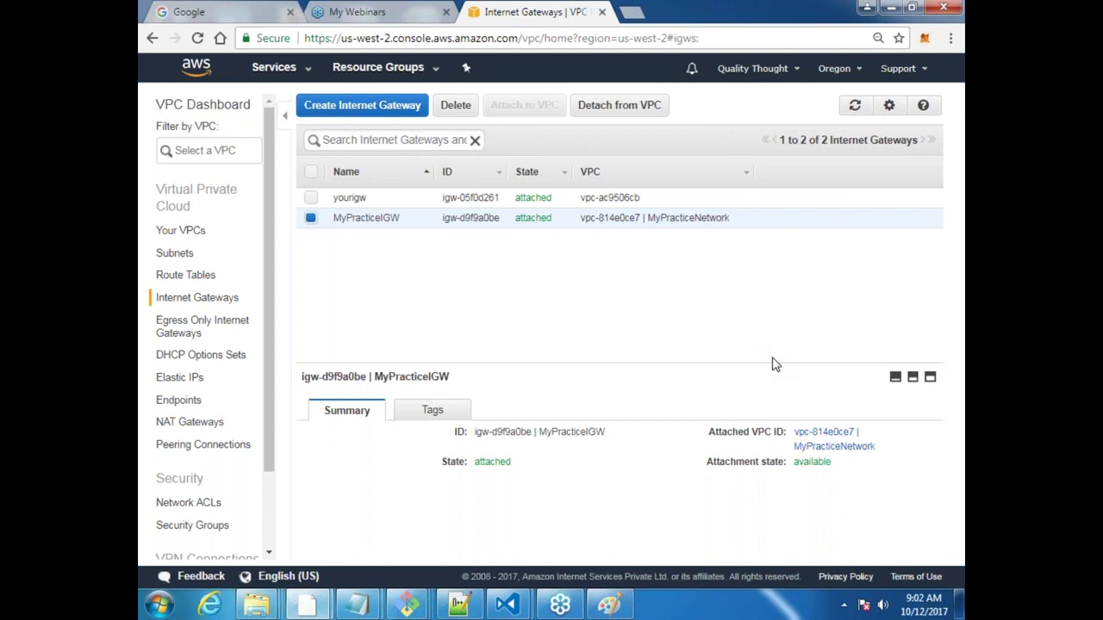
Switch to the Paint network diagram, draw a vertical line about 158 px long across the cloud's right edge, and return to the VPC console.
left_click(610, 605)
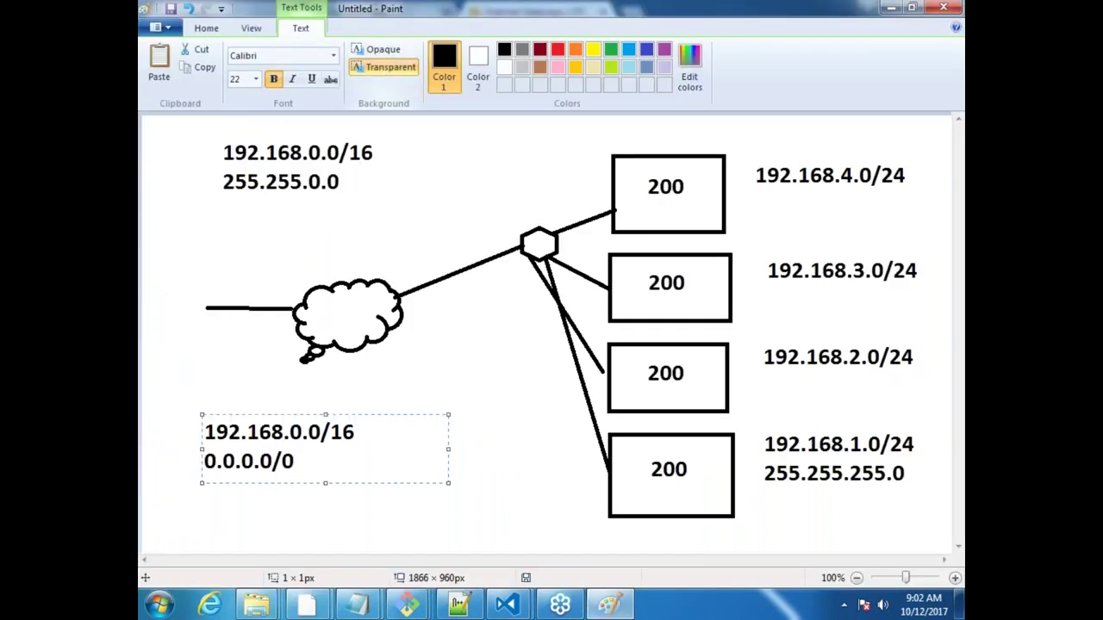
left_click(154, 303)
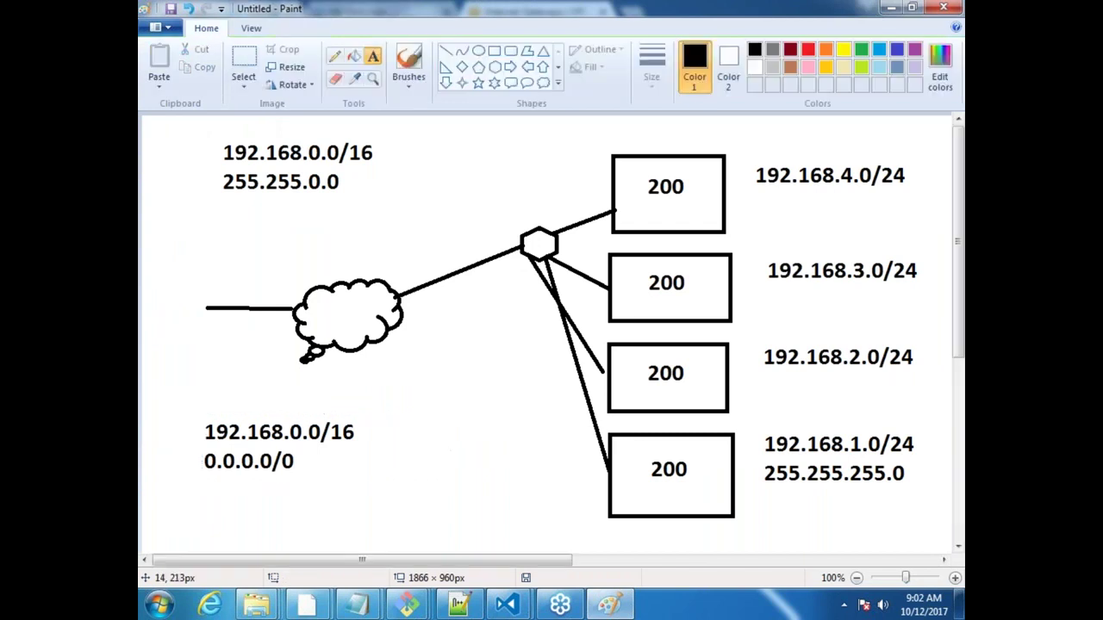
left_click(446, 51)
left_click_drag(395, 236, 397, 369)
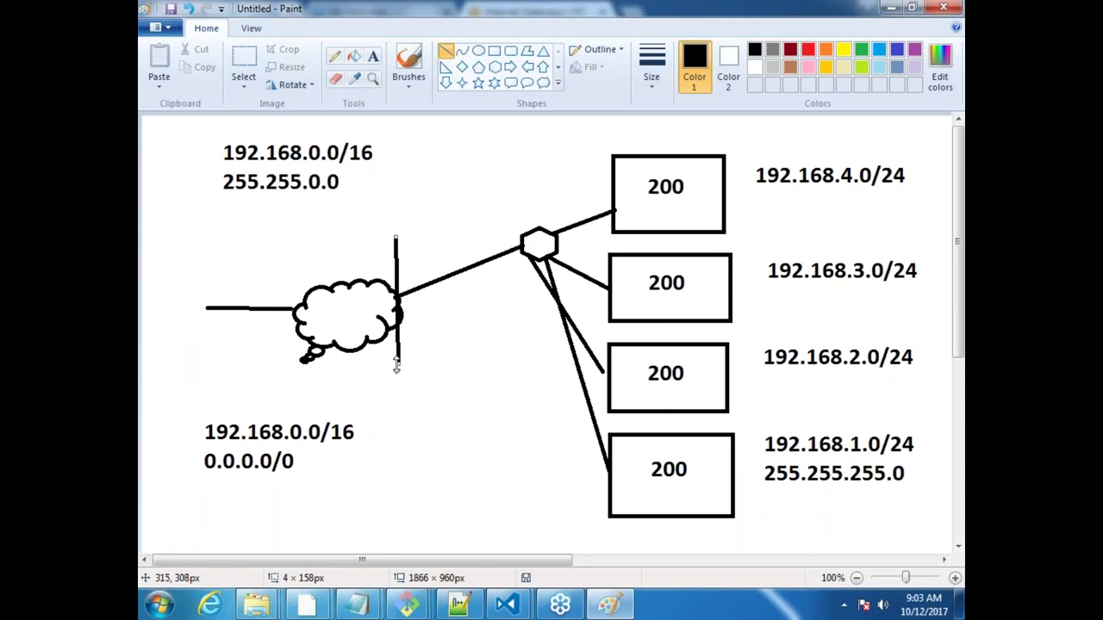
left_click(889, 9)
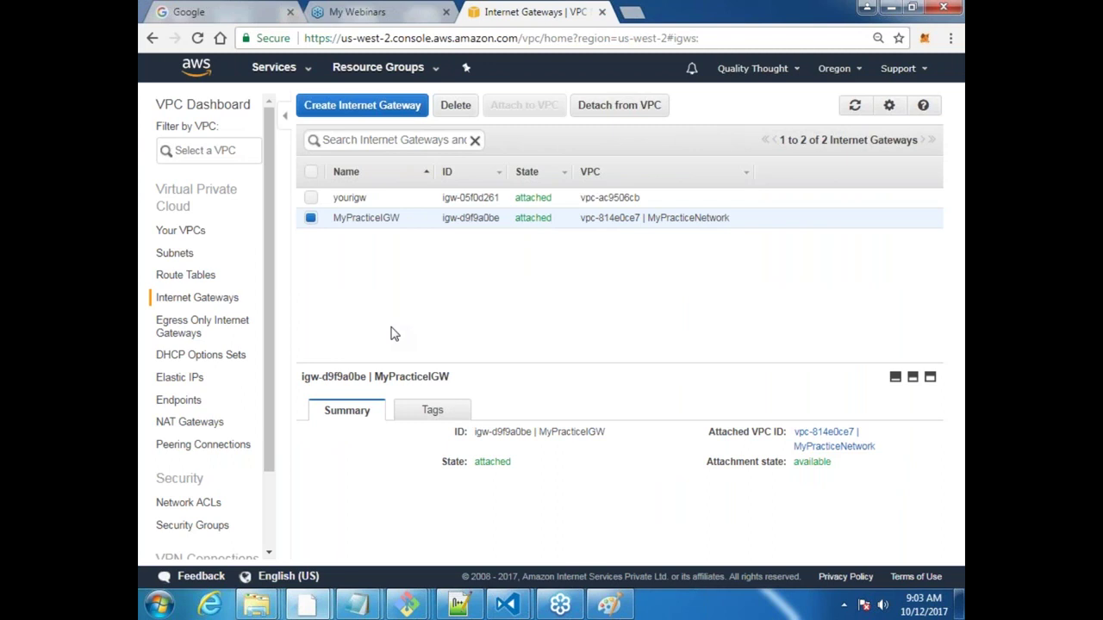
Filter the VPC resources by MyPracticeNetwork and select its main route table.
left_click(237, 150)
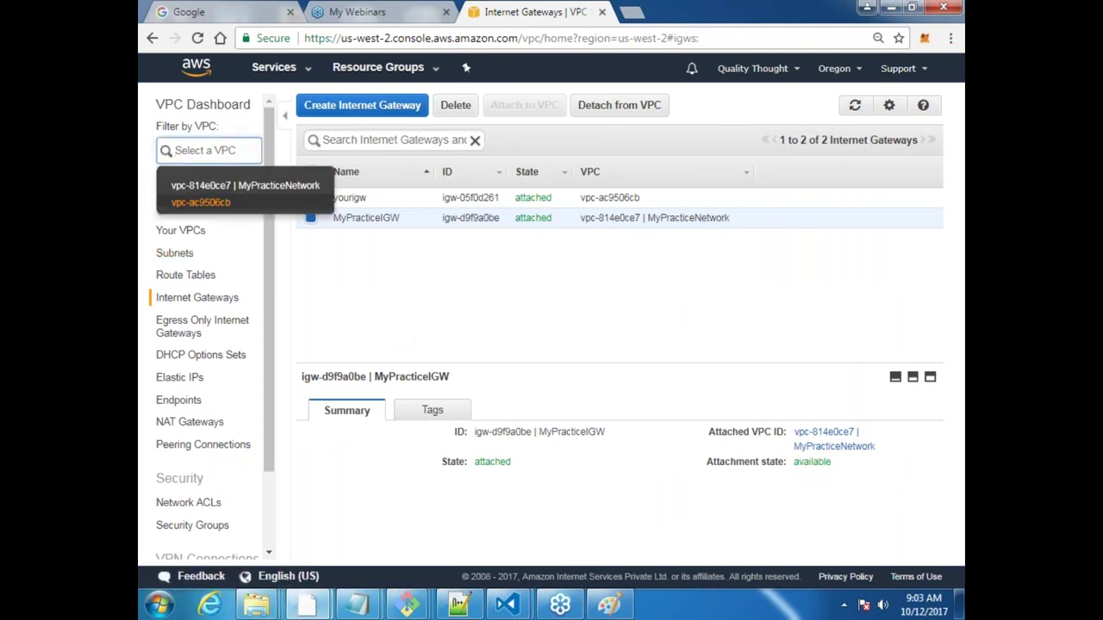
left_click(226, 183)
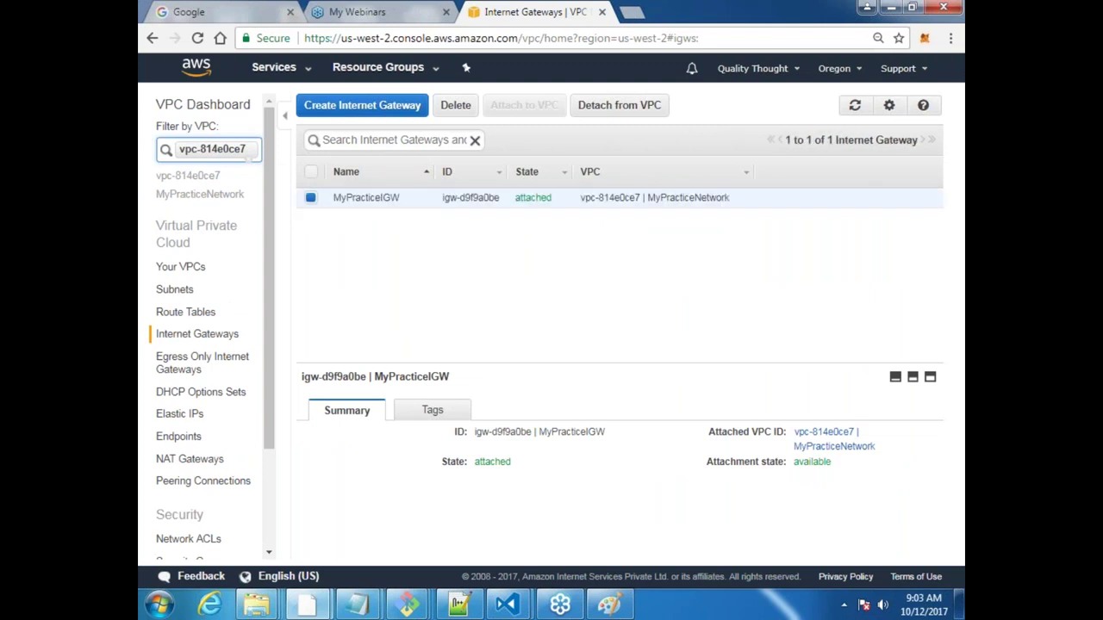
left_click(193, 315)
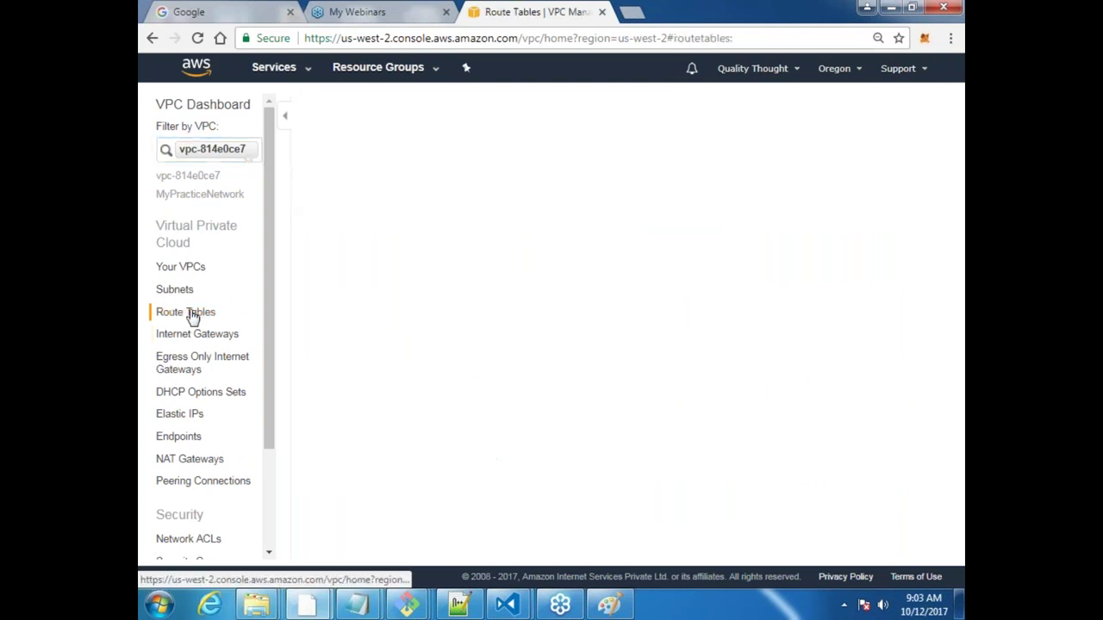
left_click(535, 204)
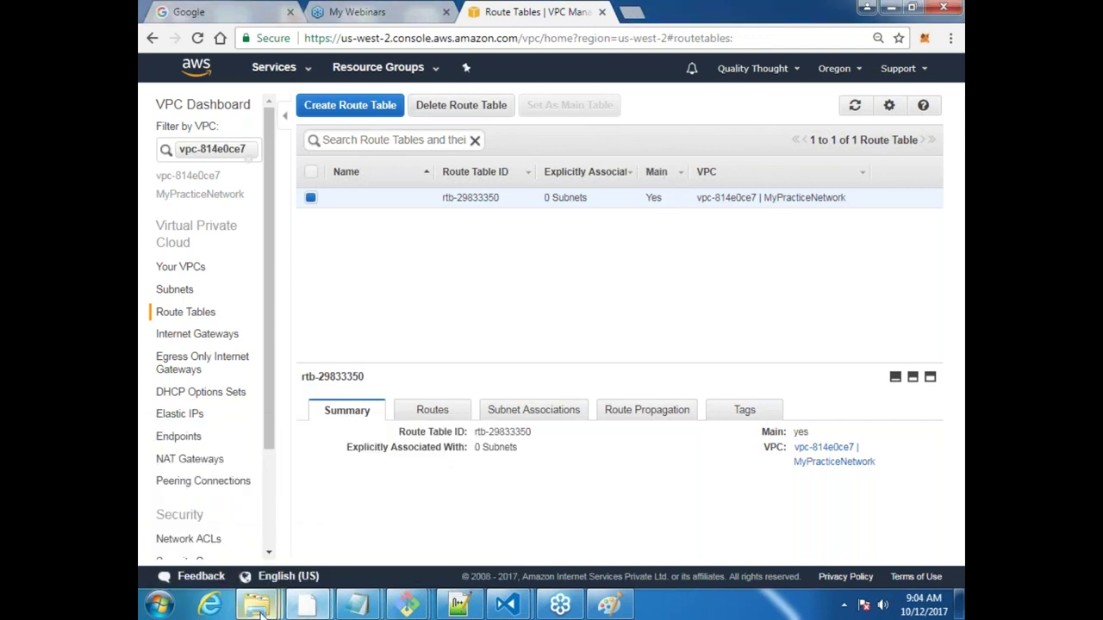
Switch to the VPC Essentials presentation in Google Slides and present the Route Tables slide in full screen.
mouse_move(321, 603)
left_click(451, 512)
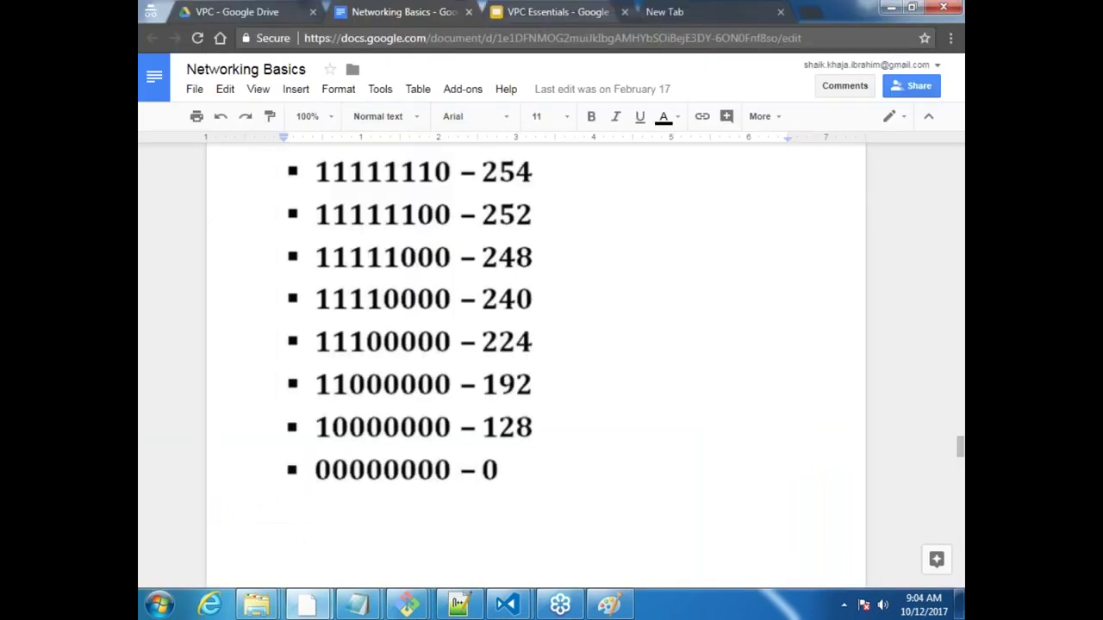
left_click(551, 12)
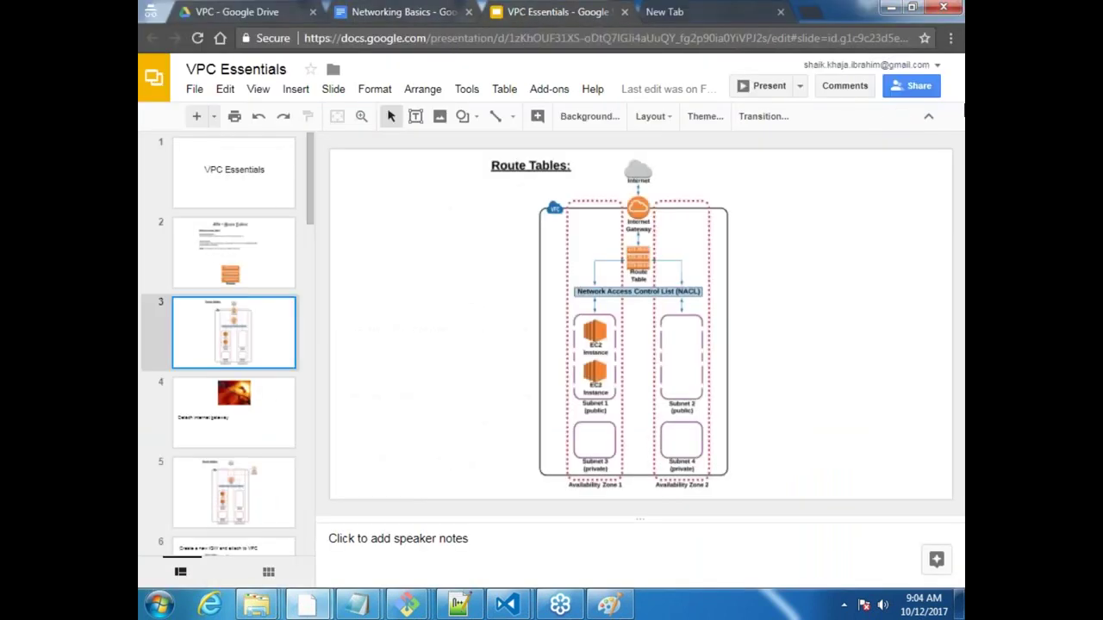
left_click(772, 86)
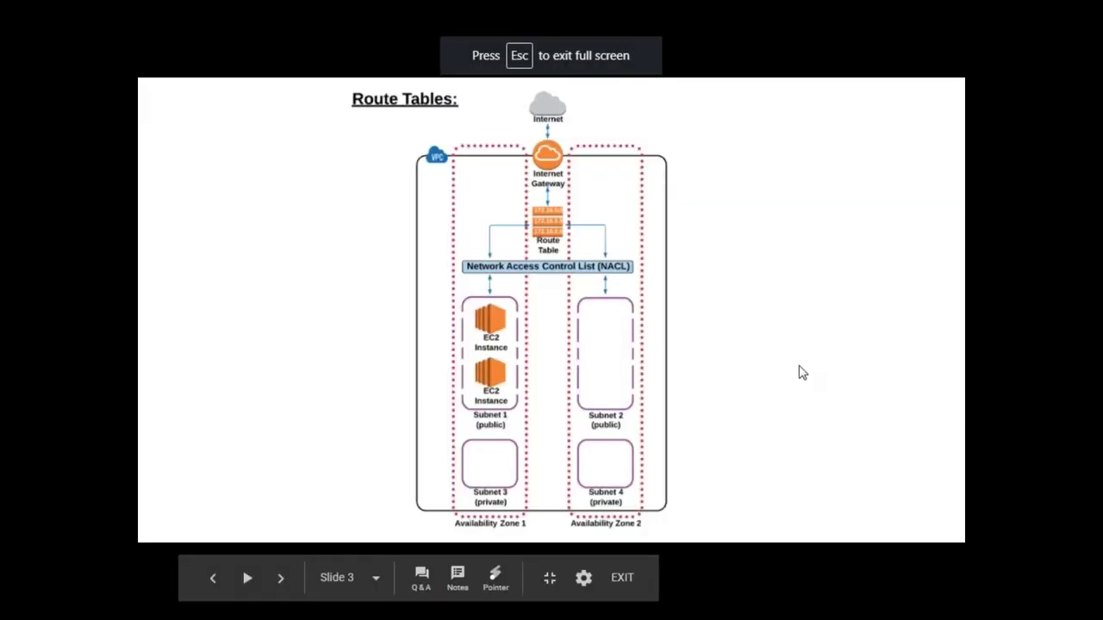
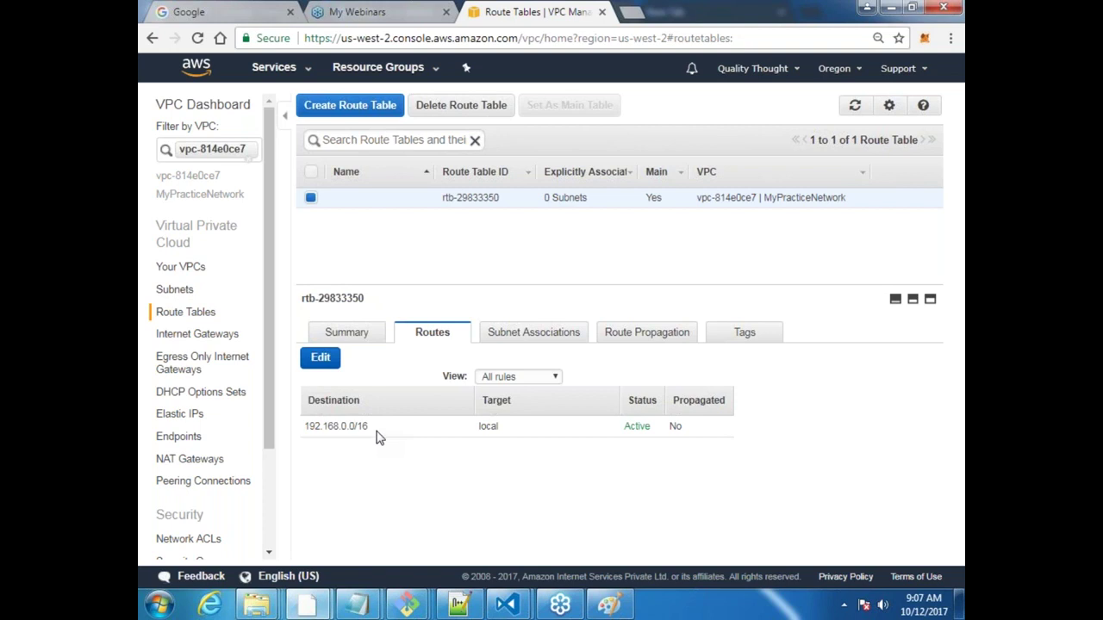
Add a route to MyPracticeNetwork's route table with destination 0.0.0.0/0 and target MyPracticeIGW, and save it.
left_click(321, 359)
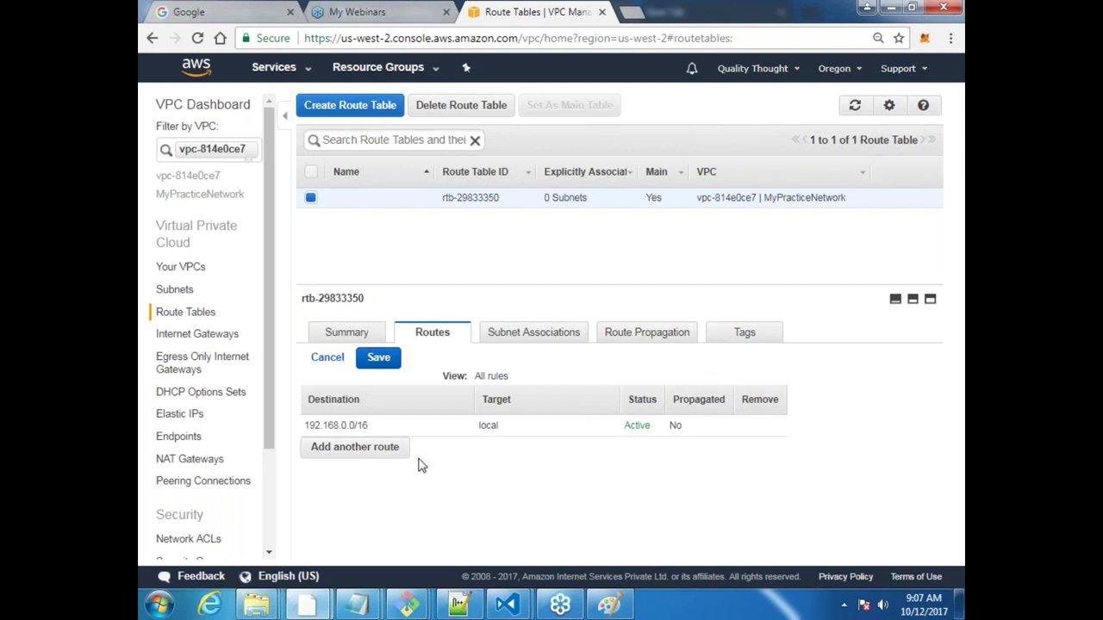
left_click(388, 452)
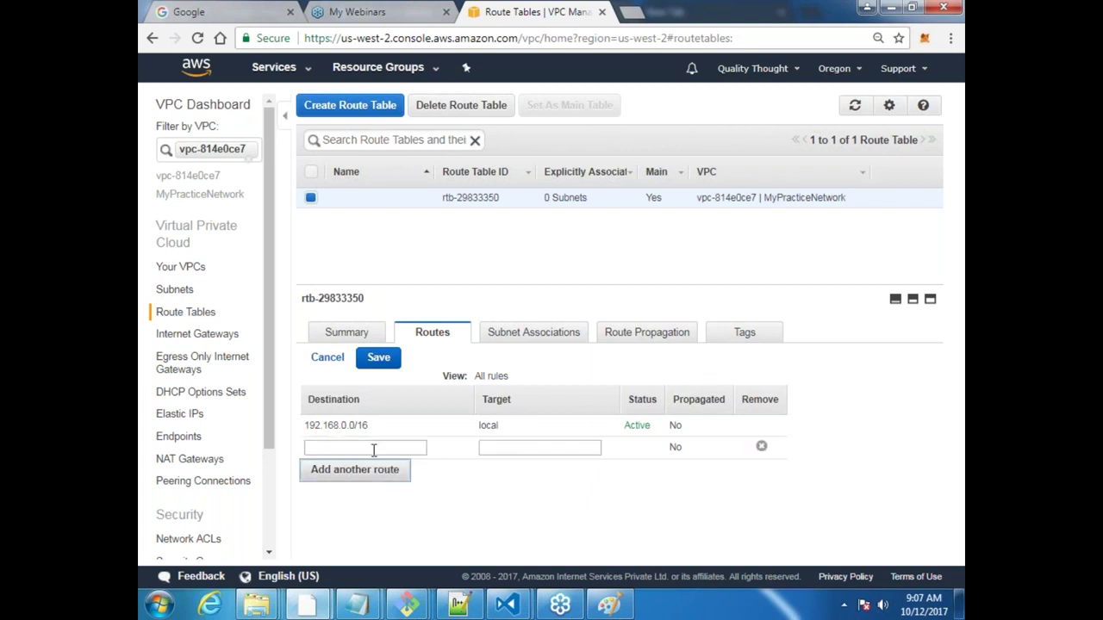
left_click(348, 449)
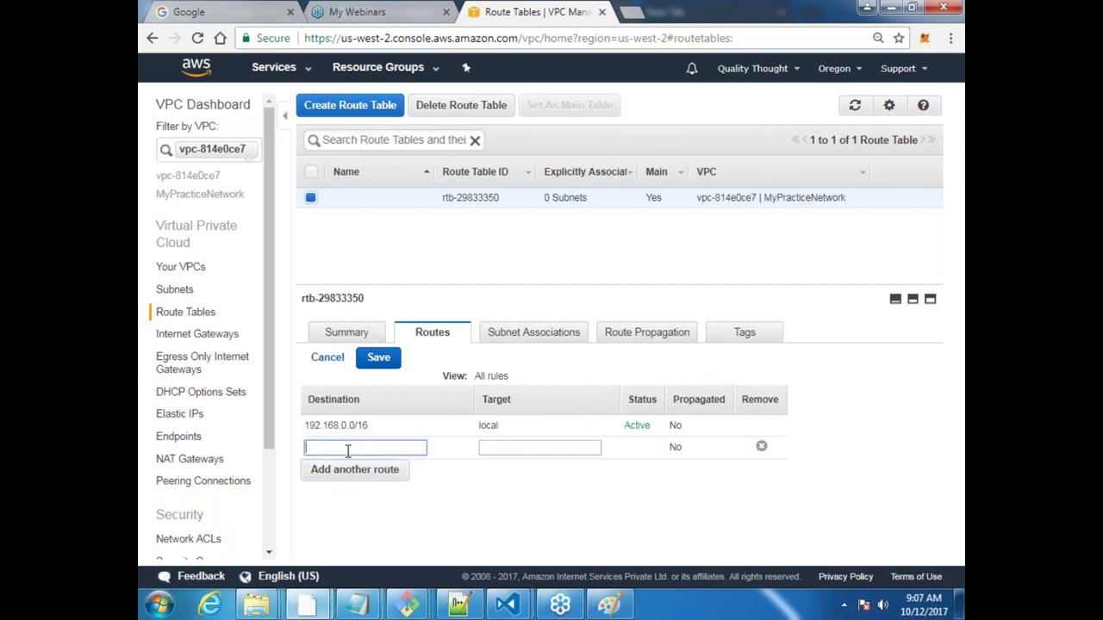
type("0.0.0.0/0")
key("Tab")
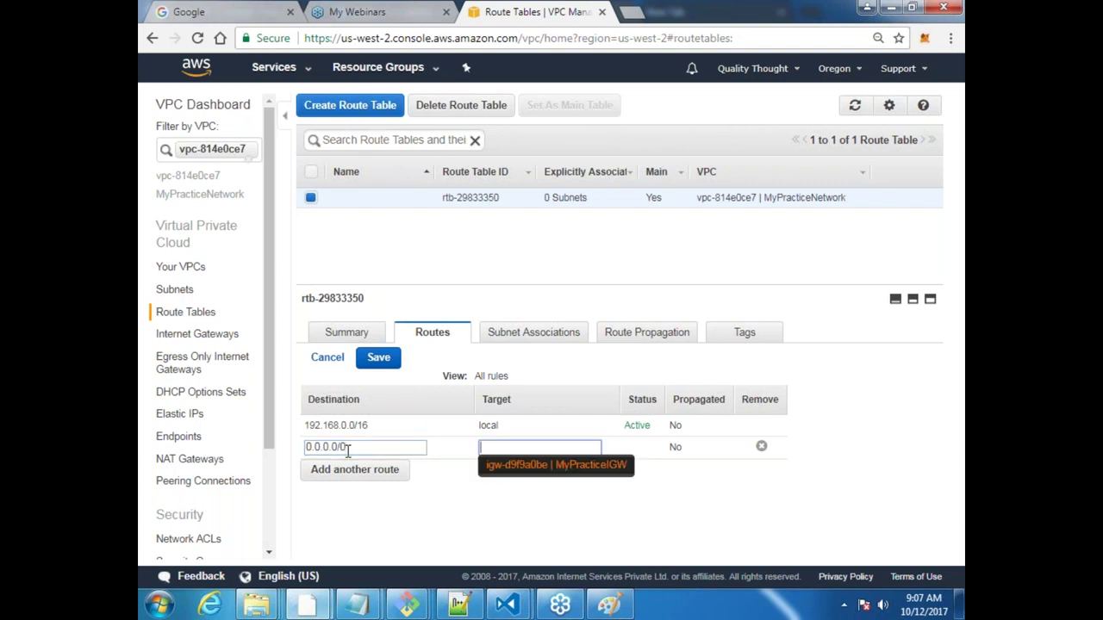
left_click(578, 466)
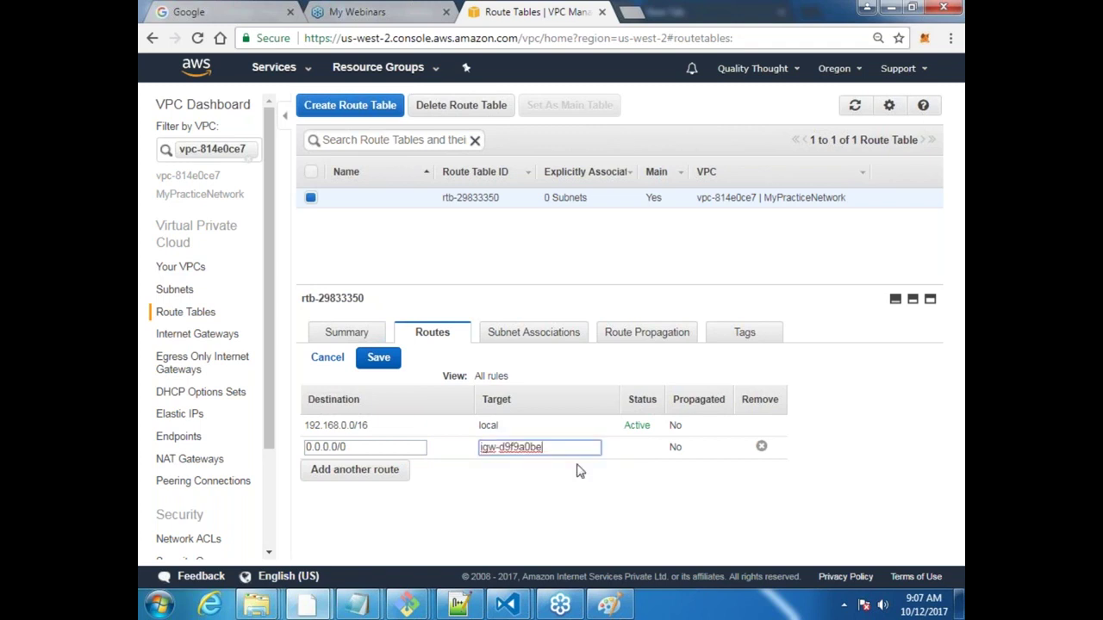
left_click(379, 357)
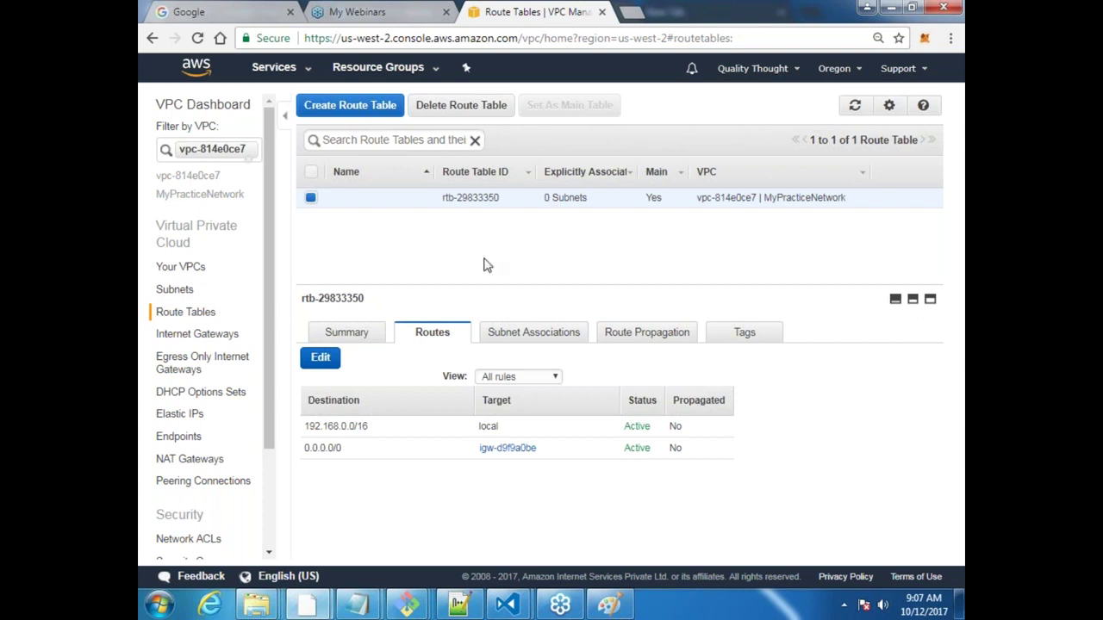
Review the address ranges in the Paint network diagram and switch back to the VPC console in Chrome.
left_click(614, 607)
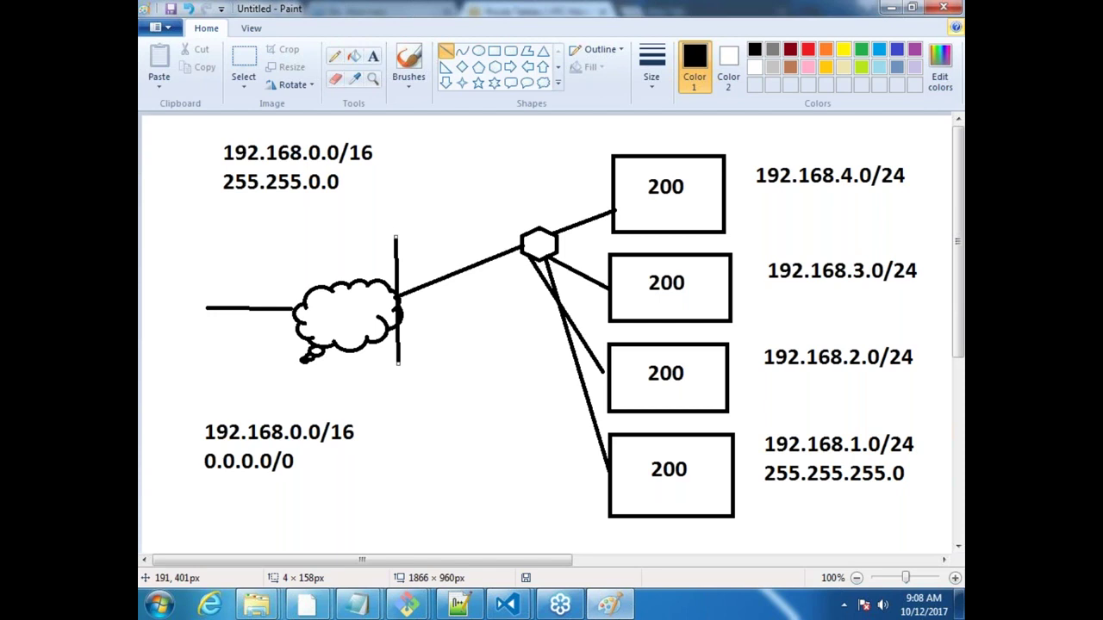
key("alt+Tab")
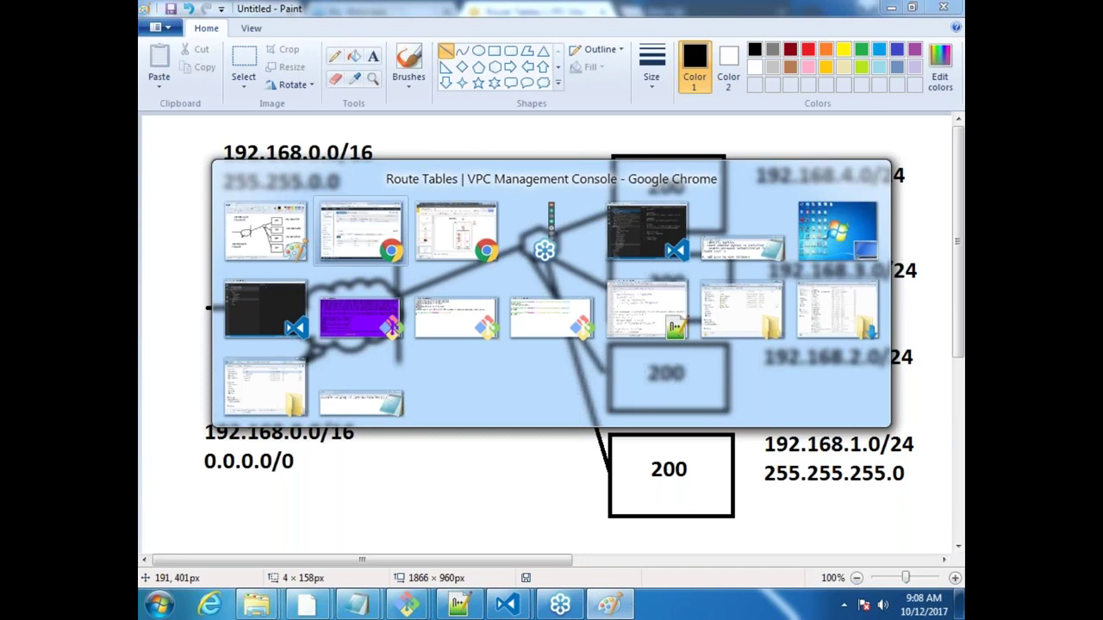
Switch back to the VPC console in Chrome and open the Internet gateways list for MyPracticeNetwork.
key("alt+Tab")
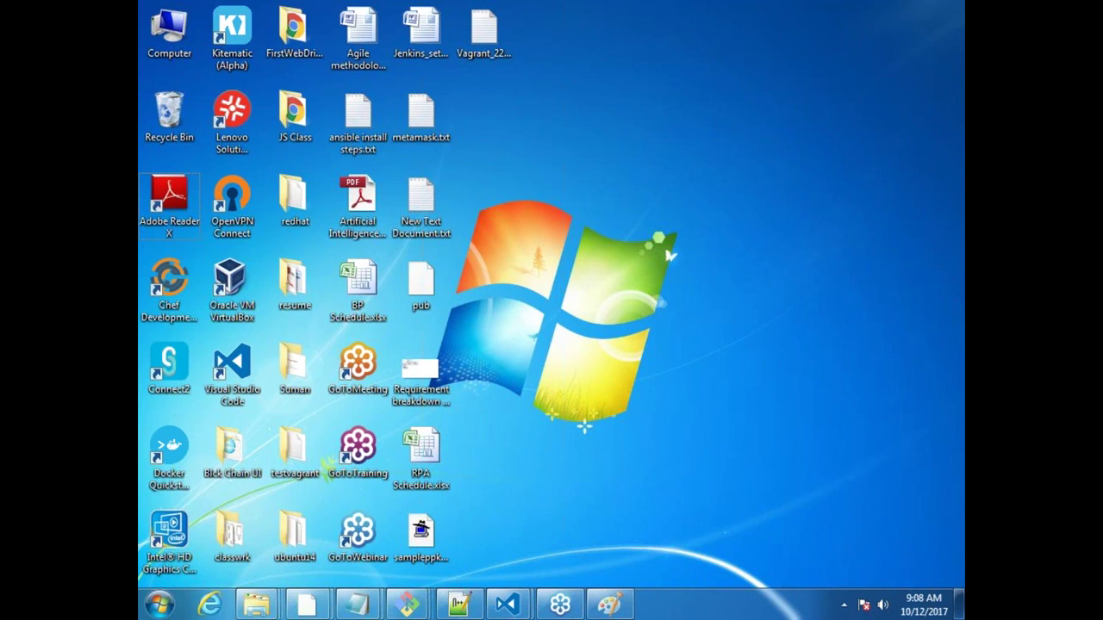
mouse_move(306, 605)
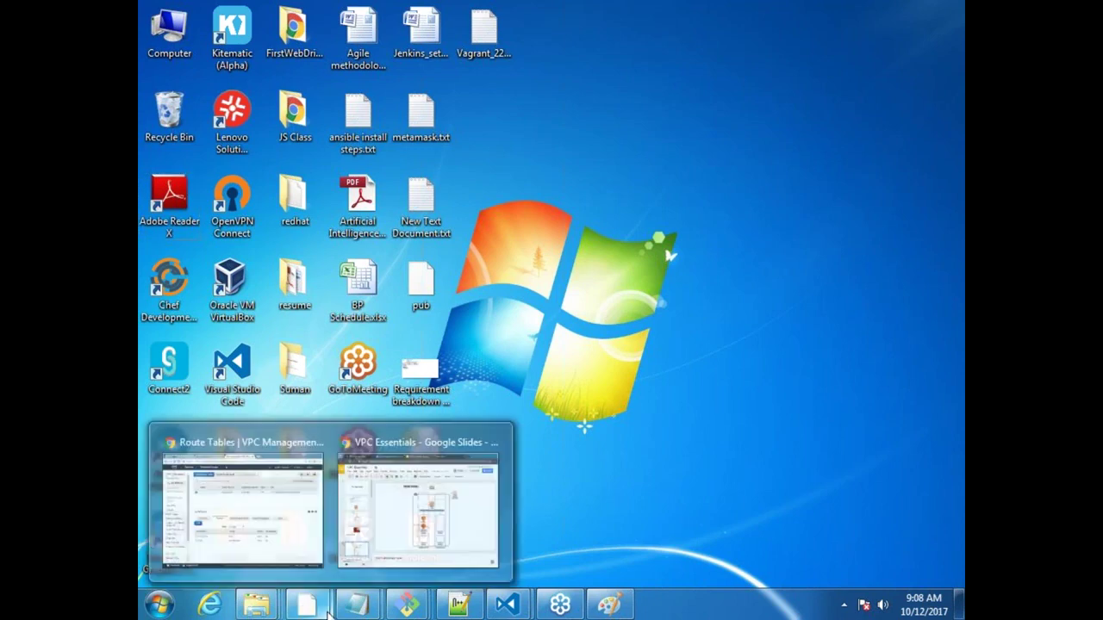
left_click(237, 507)
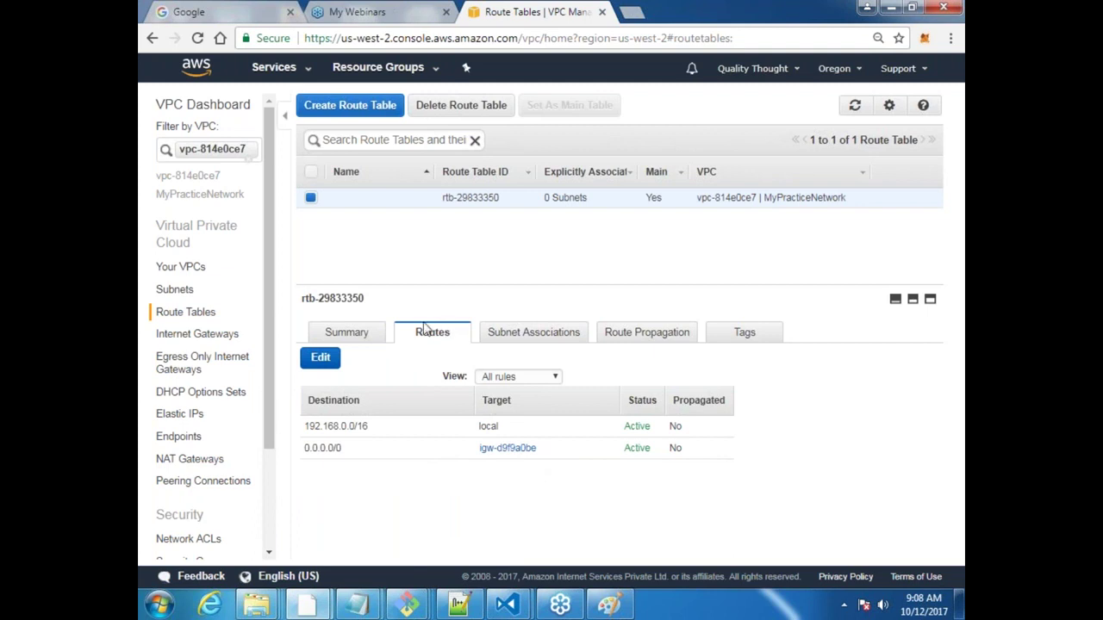
left_click(204, 335)
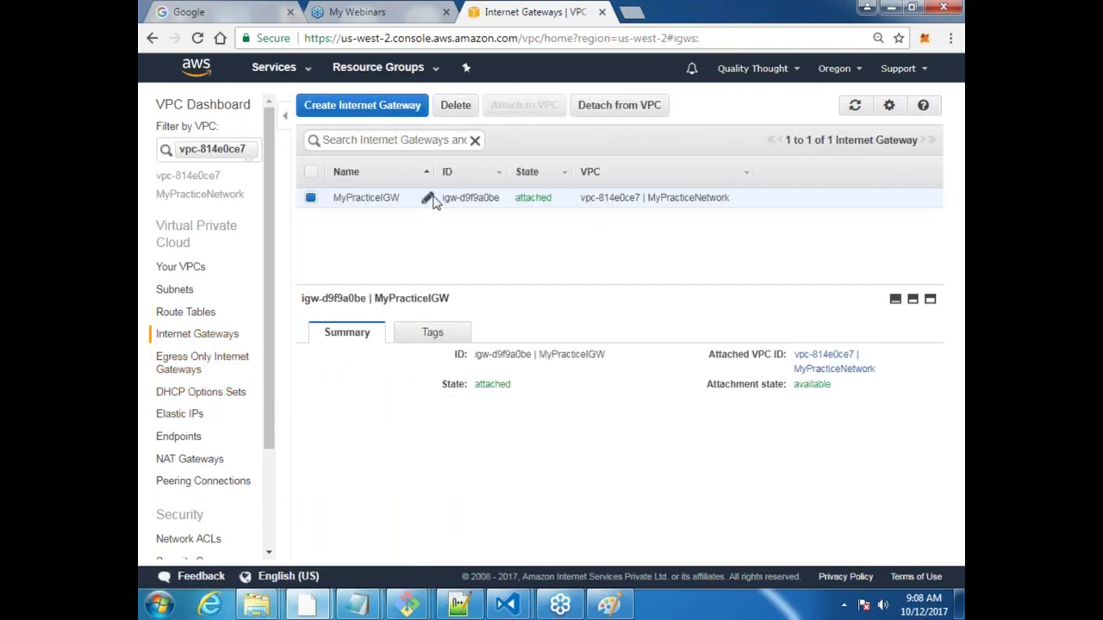
right_click(478, 195)
left_click(555, 213)
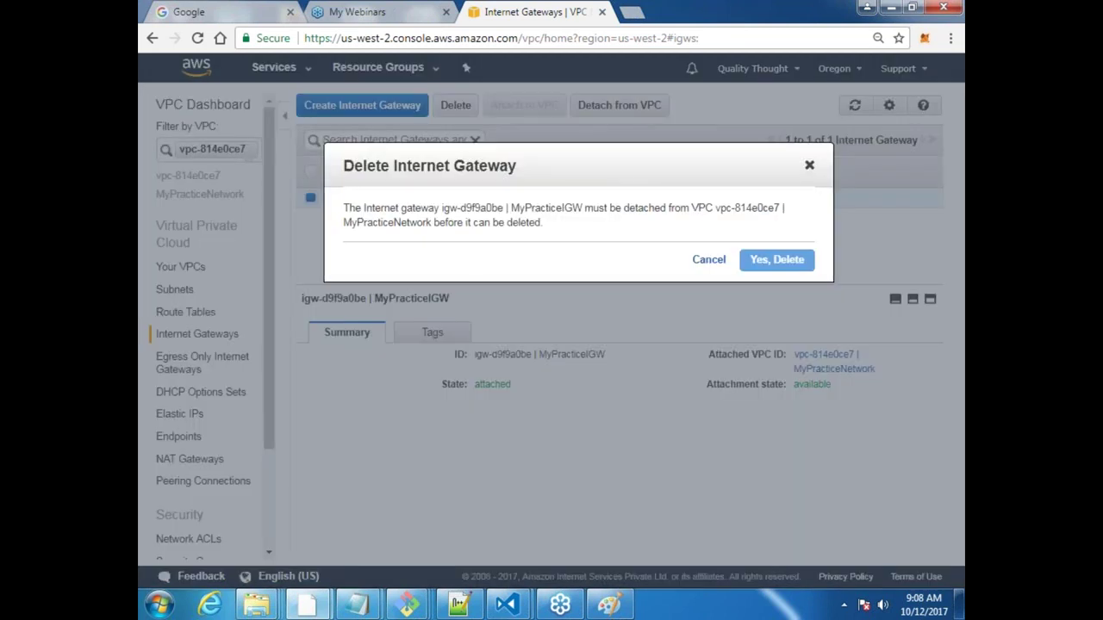
left_click(807, 167)
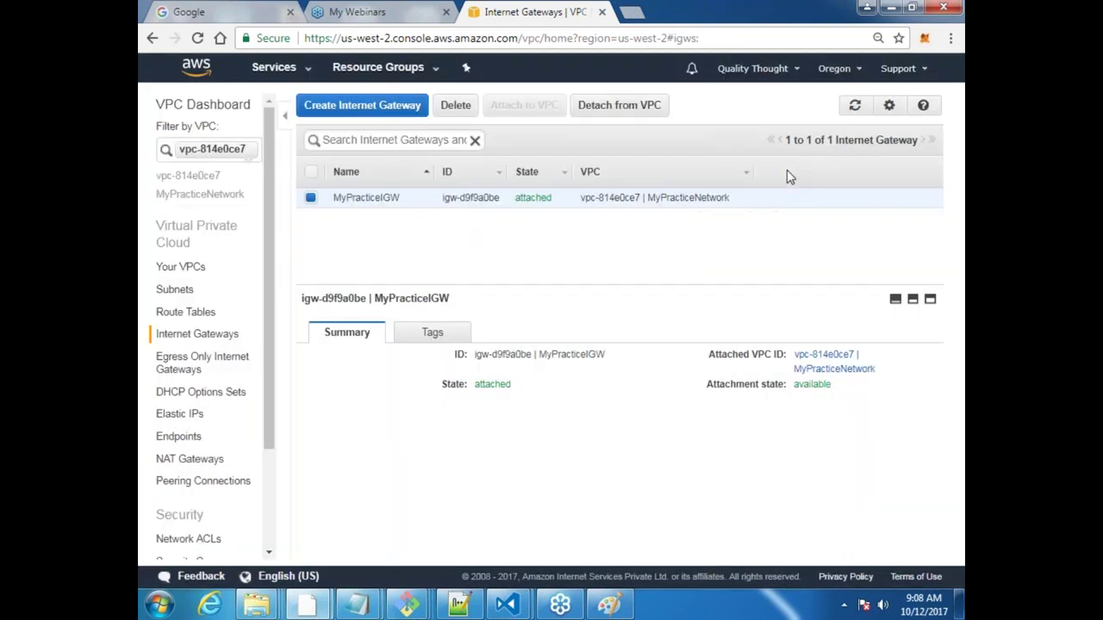
Detach the MyPracticeIGW Internet gateway from MyPracticeNetwork and check the routes in the VPC's route table.
right_click(489, 197)
left_click(547, 251)
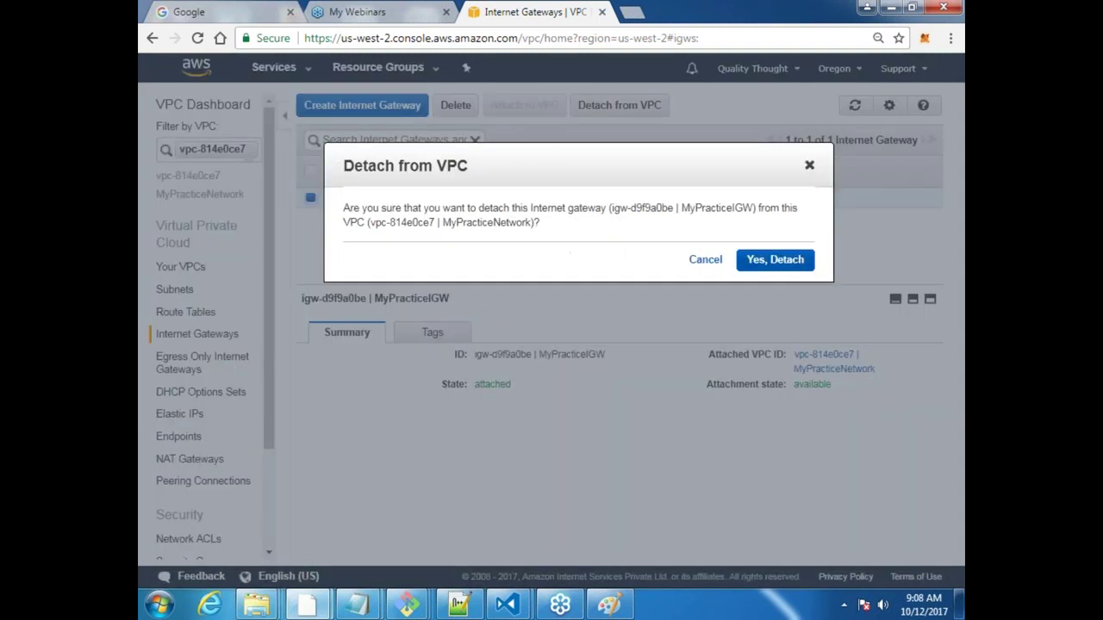
left_click(776, 260)
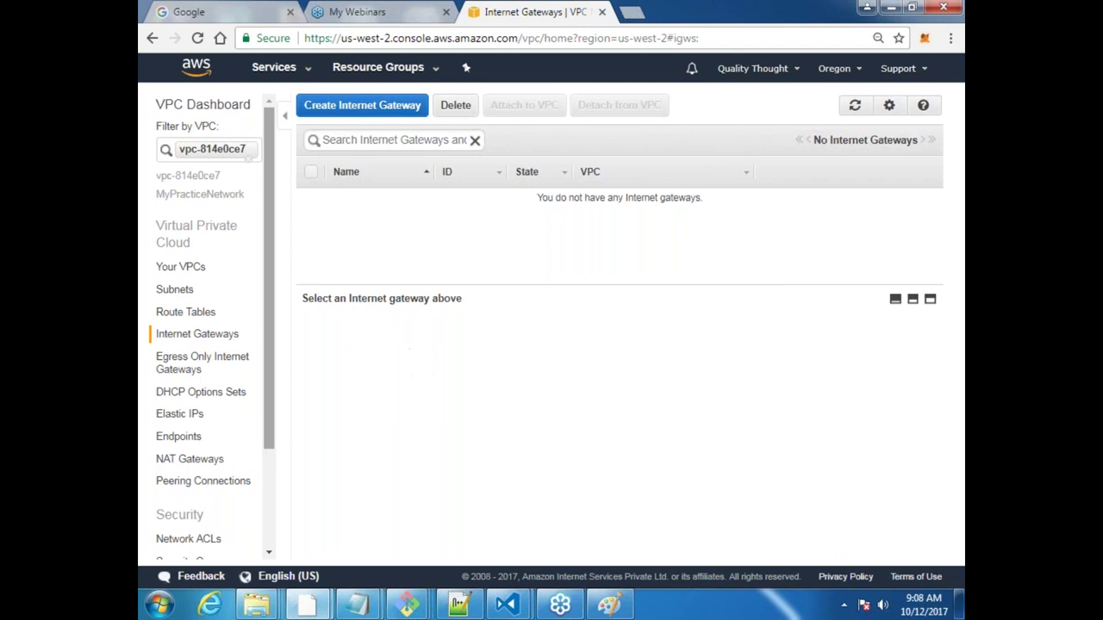
left_click(207, 315)
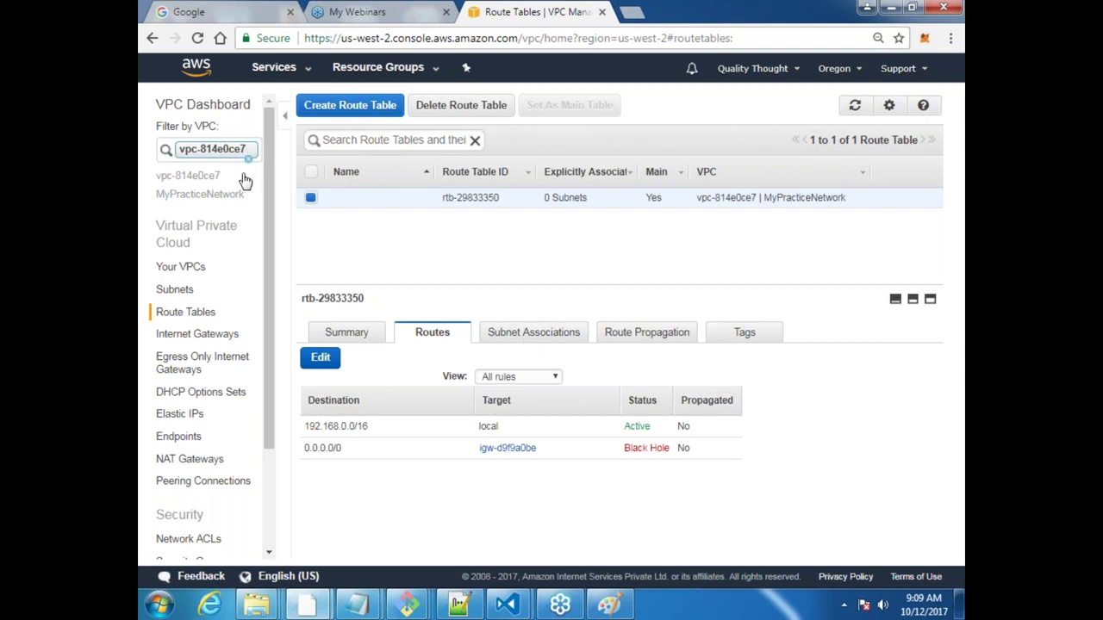
Clear the VPC filter on the Internet gateways list and attach MyPracticeIGW to the MyPracticeNetwork VPC.
left_click(208, 339)
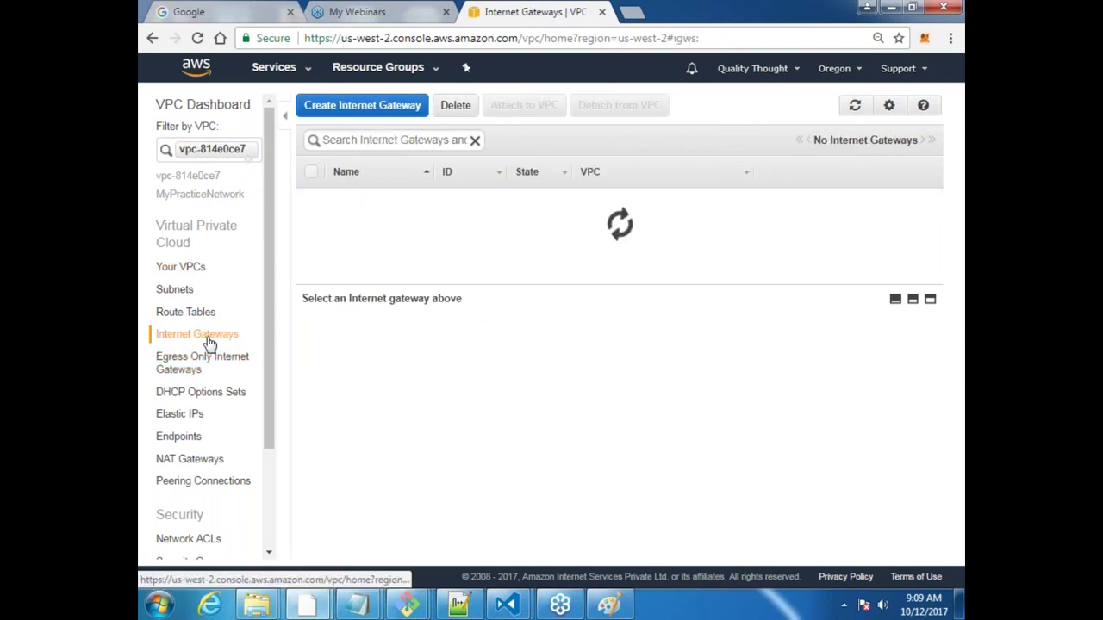
left_click(251, 153)
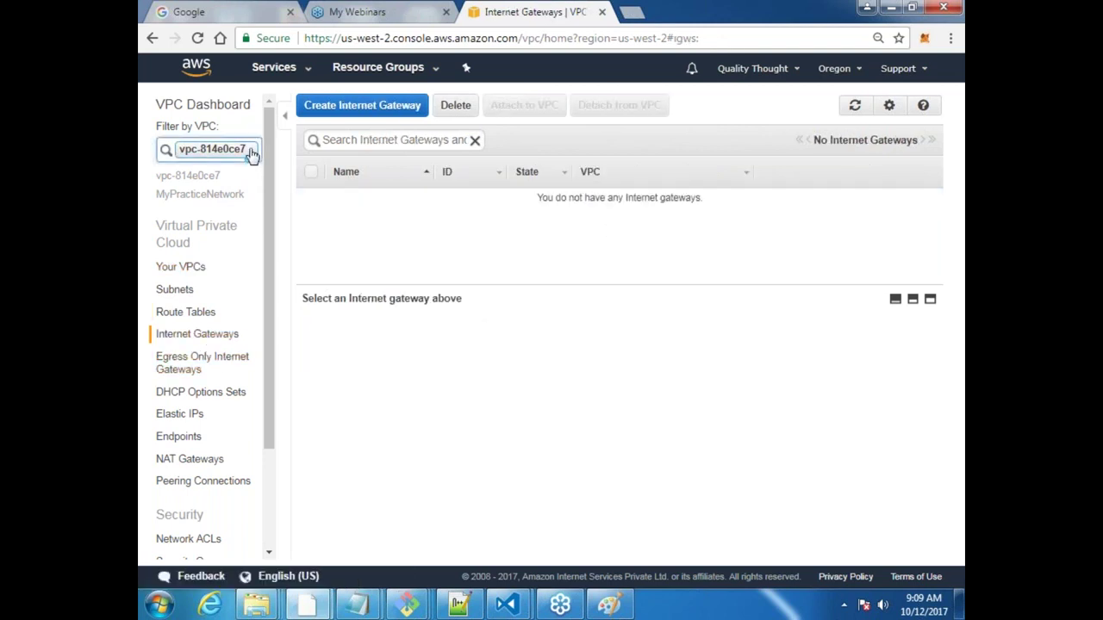
left_click(204, 127)
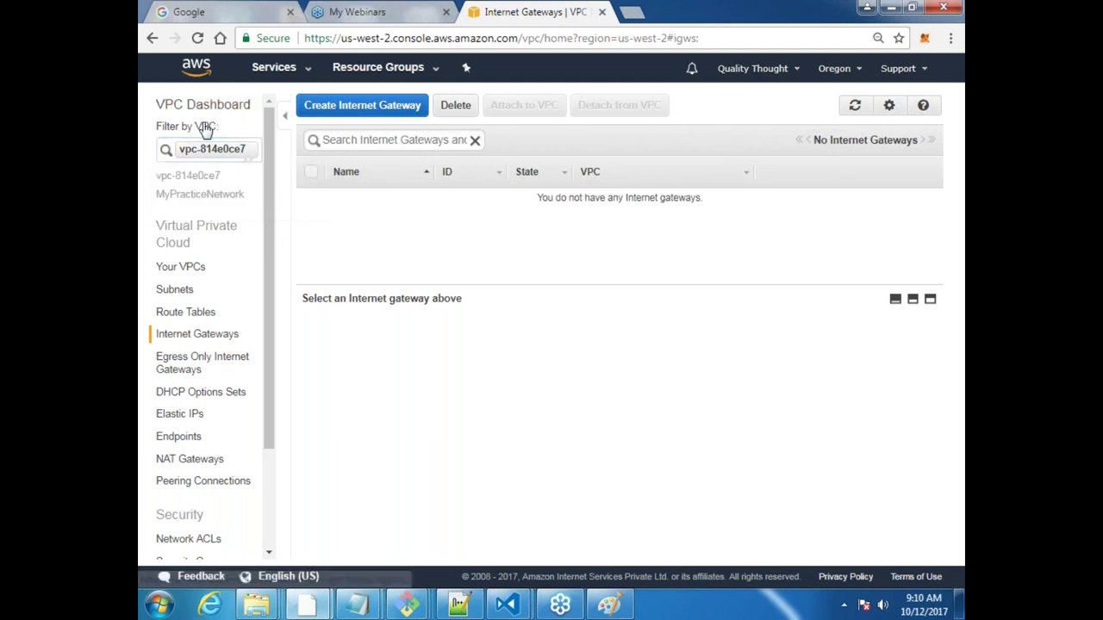
left_click(248, 161)
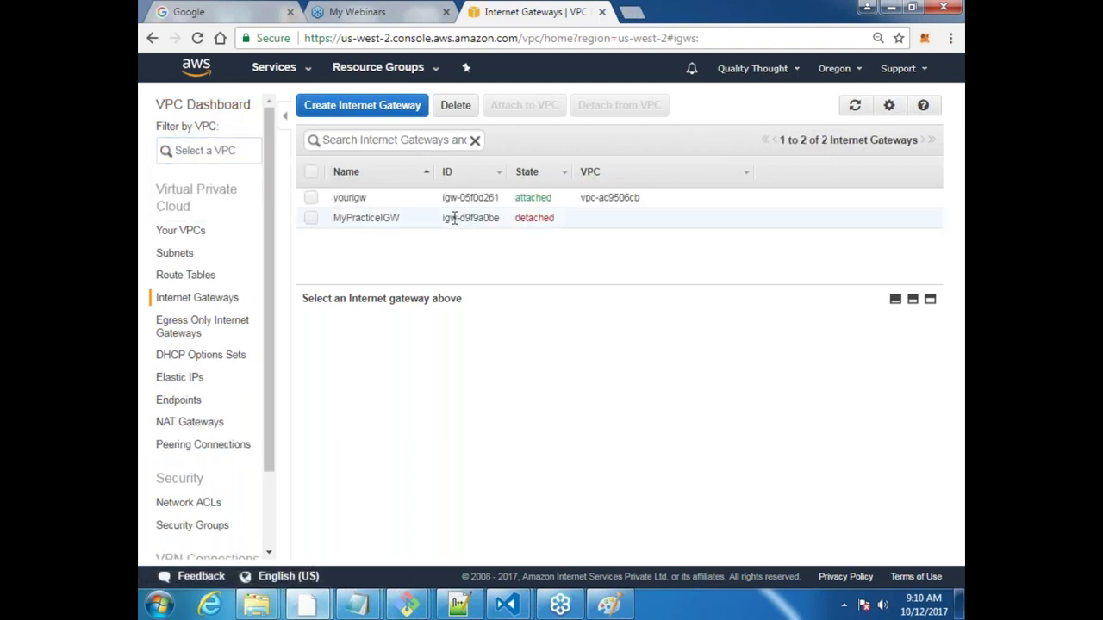
right_click(454, 218)
left_click(513, 250)
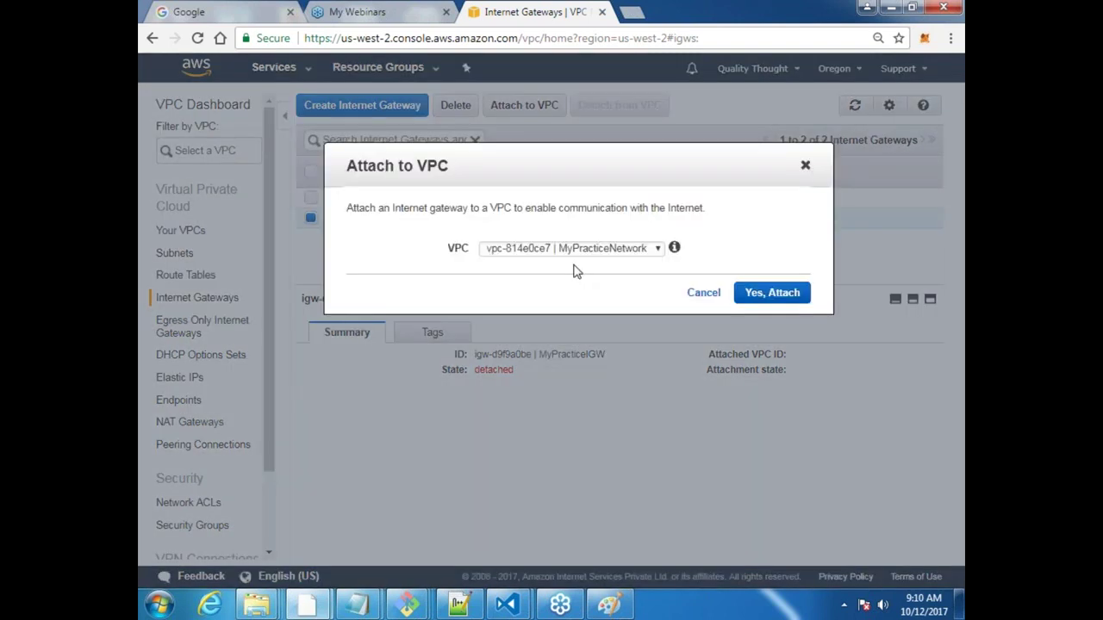
left_click(772, 292)
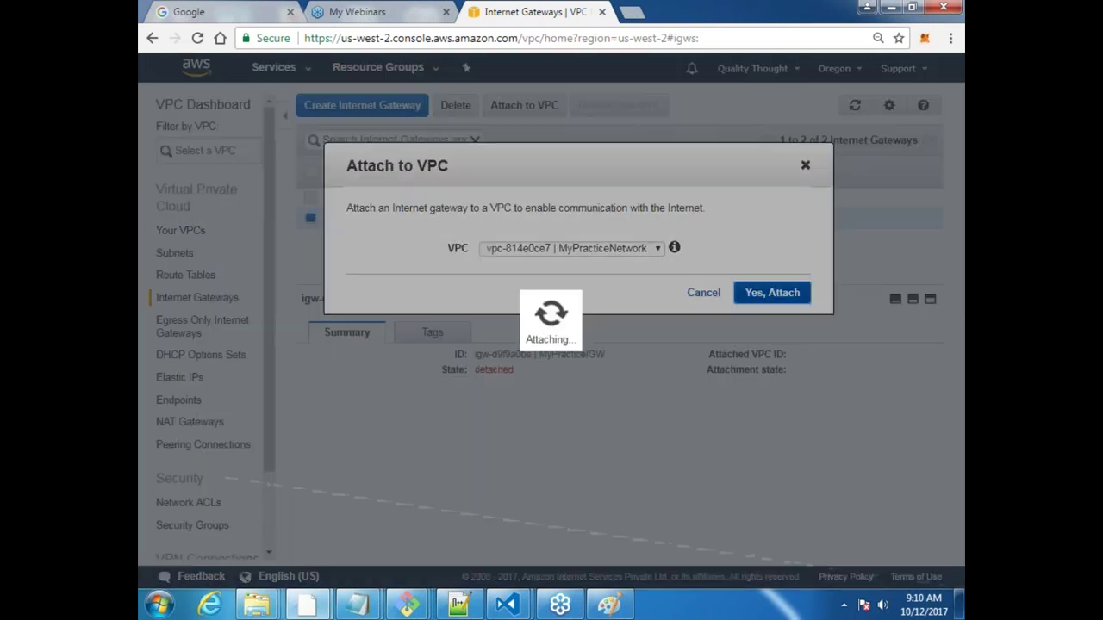
Filter the console by the MyPracticeNetwork VPC and check the status of its route table's routes.
left_click(222, 150)
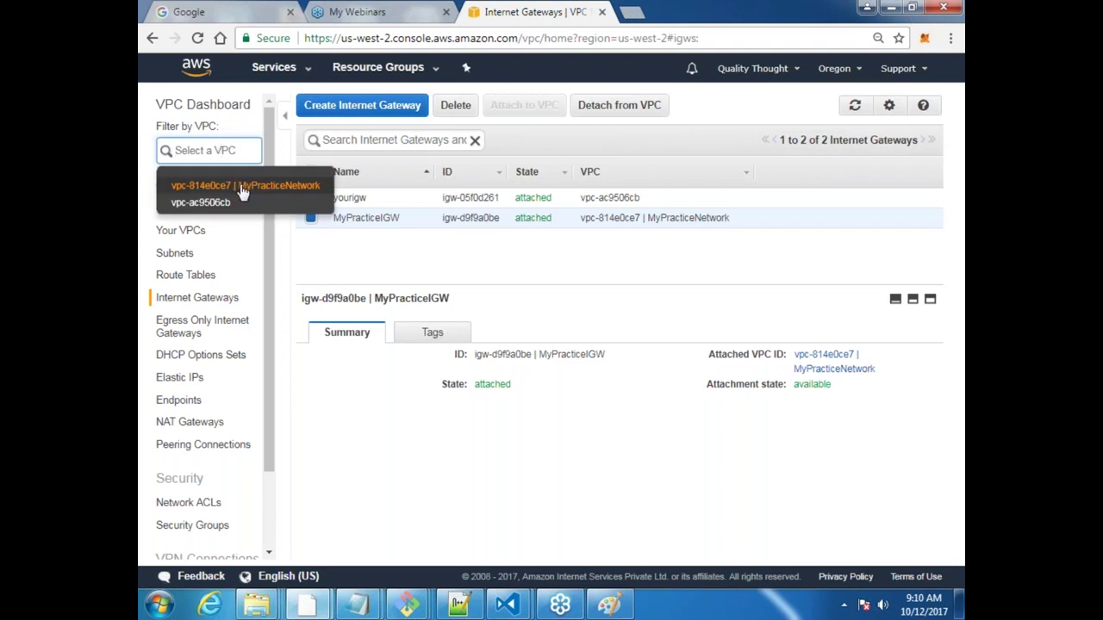
left_click(234, 185)
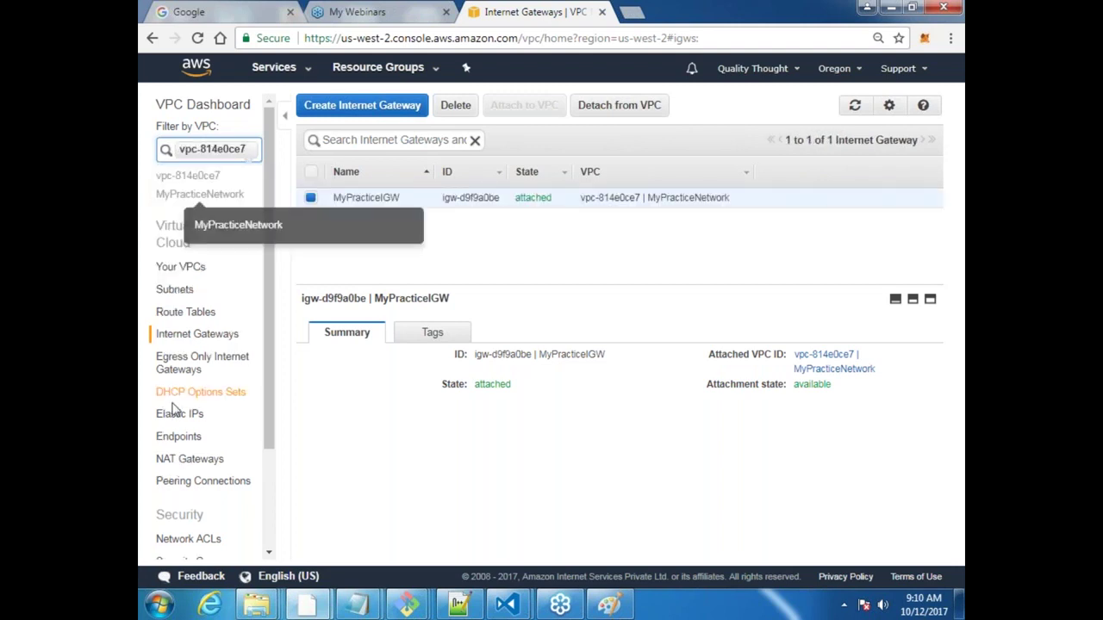
left_click(187, 312)
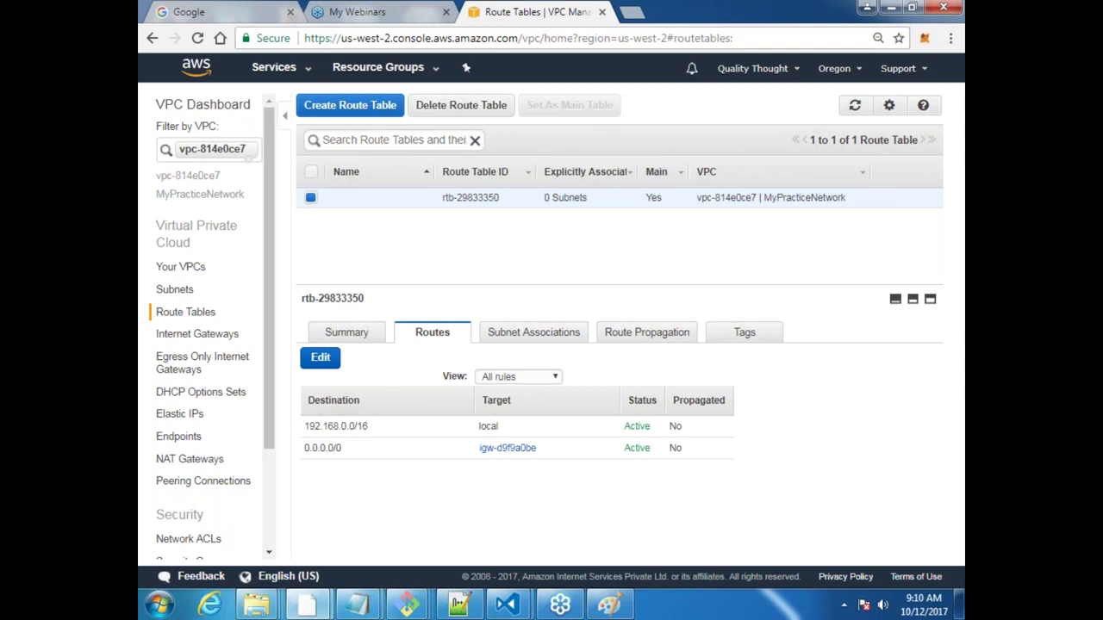
Switch to the VPC Essentials presentation in Google Slides and present from the Route Tables slide to "Create a new IGW and attach to VPC".
mouse_move(311, 596)
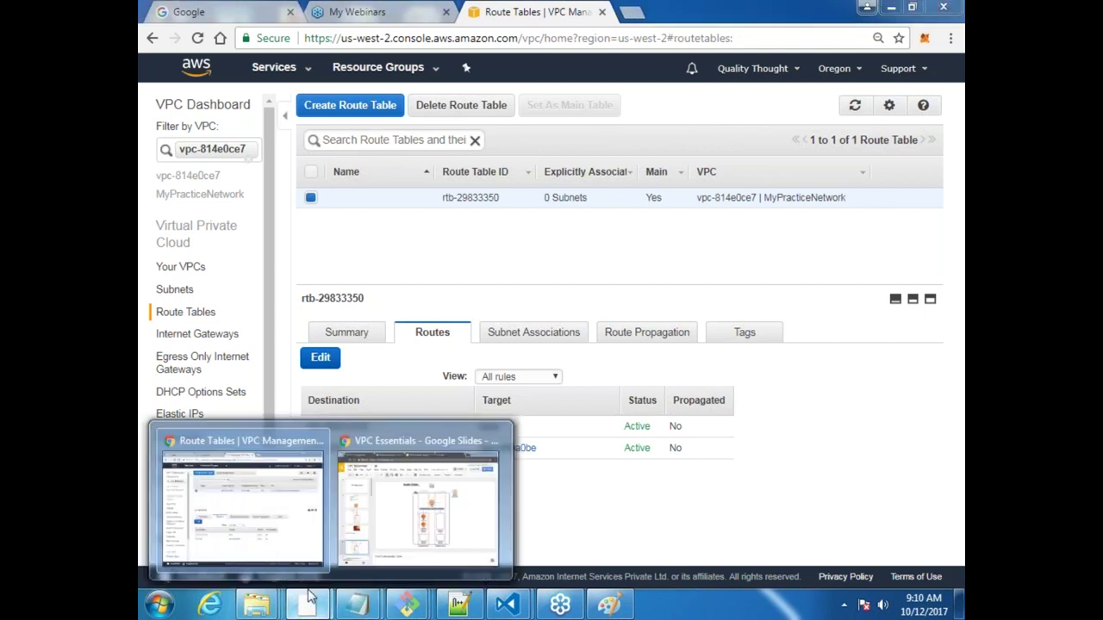
left_click(296, 485)
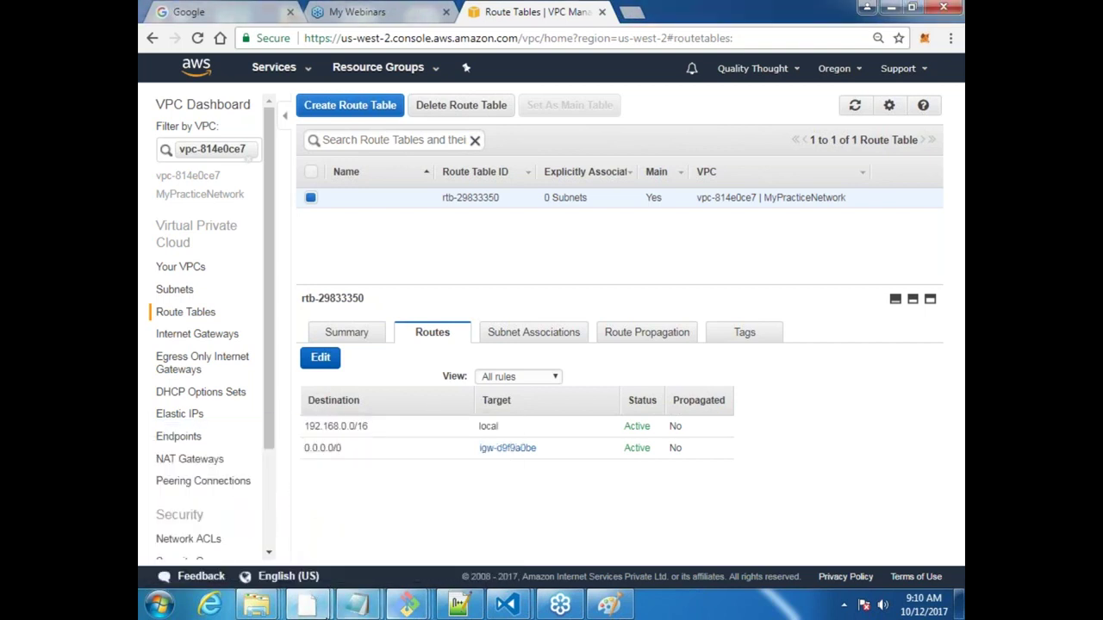
left_click(406, 468)
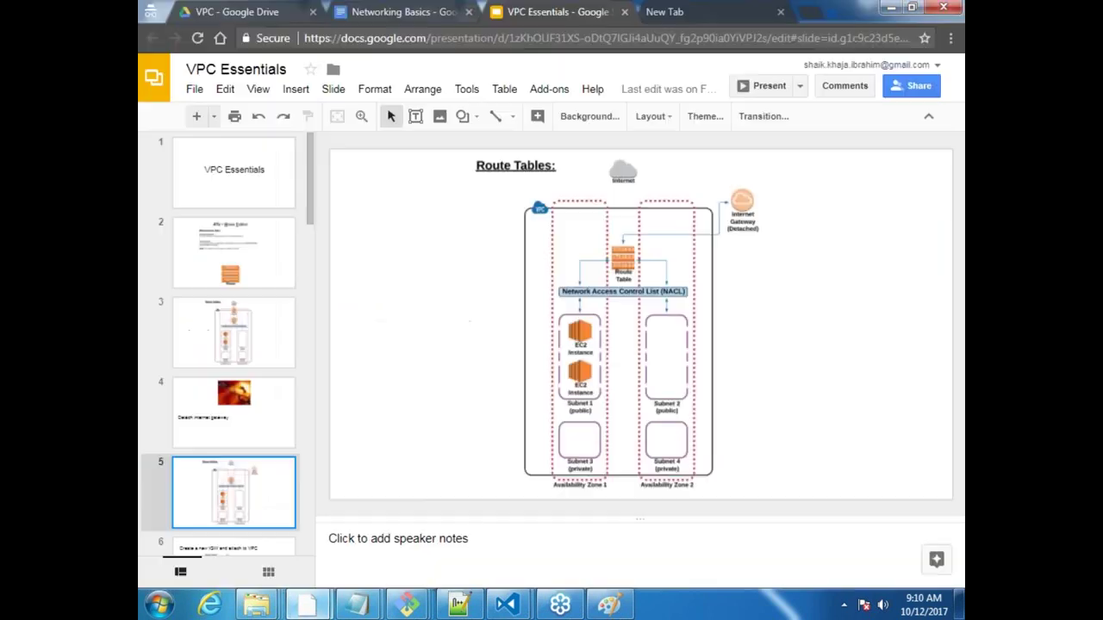
left_click(771, 90)
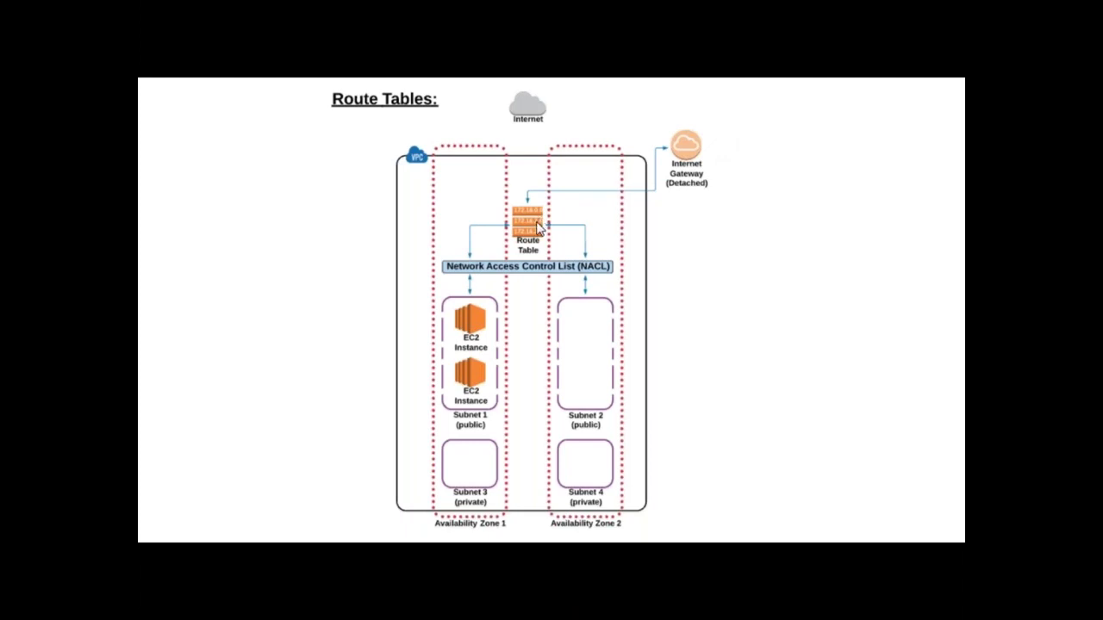
key("Right")
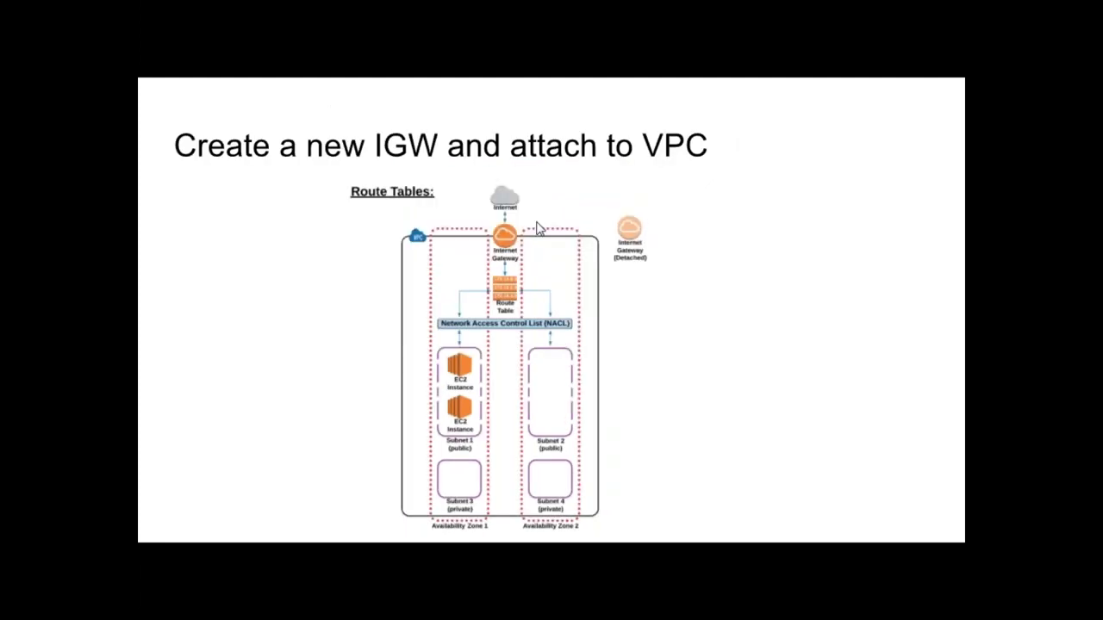
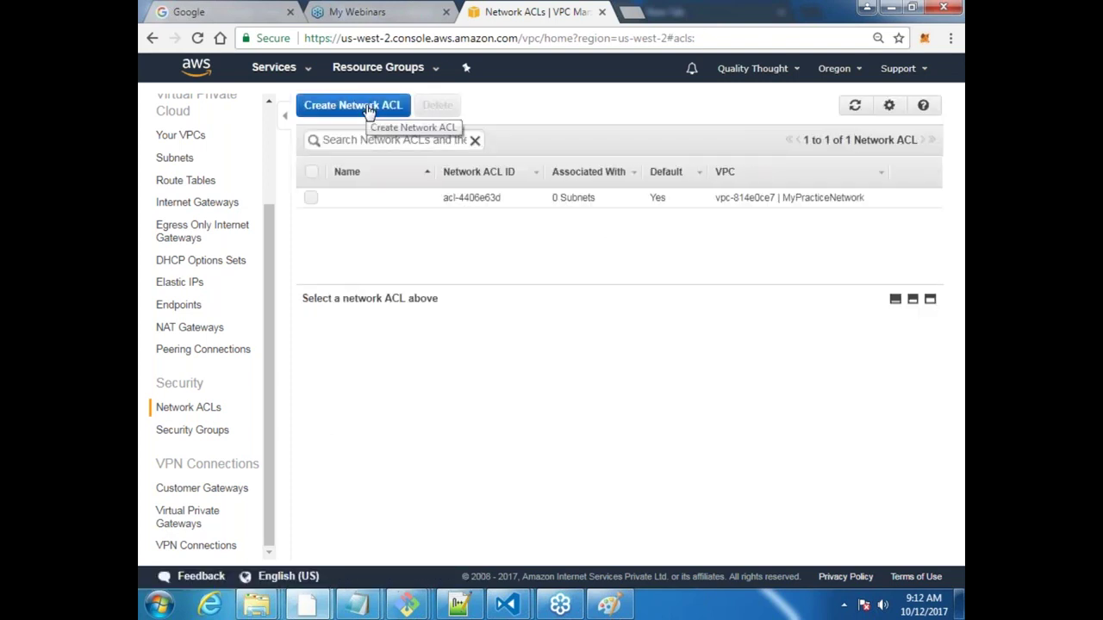
left_click(368, 109)
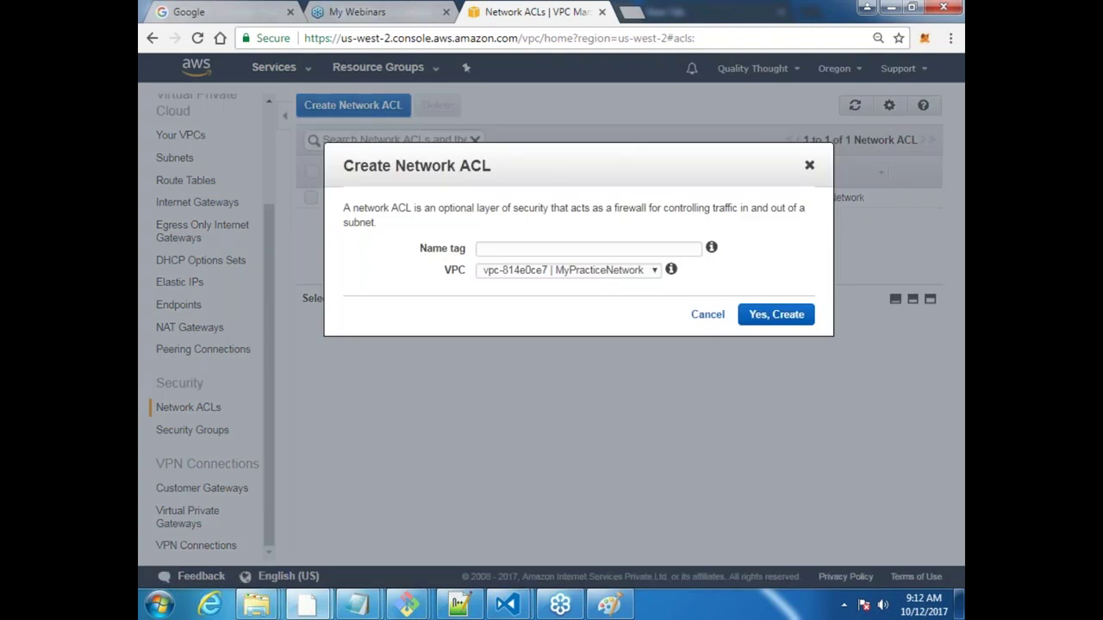
left_click(528, 250)
type("My")
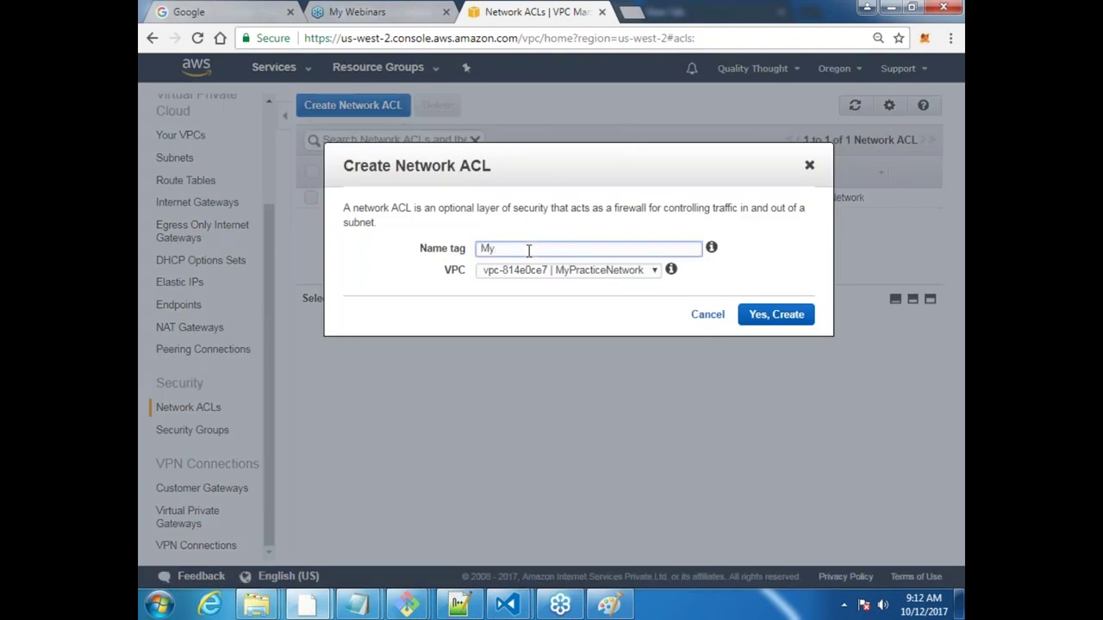
type("Prac")
left_click(808, 165)
Select MyPracticeNetwork's default network ACL and examine its inbound and outbound rules.
left_click(738, 198)
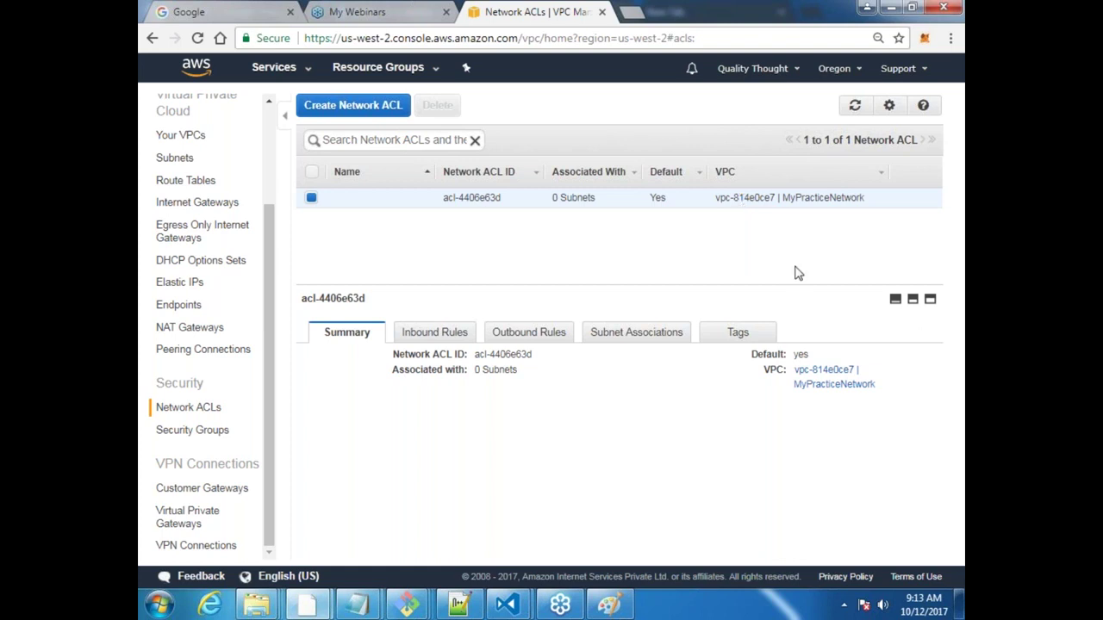
left_click(434, 336)
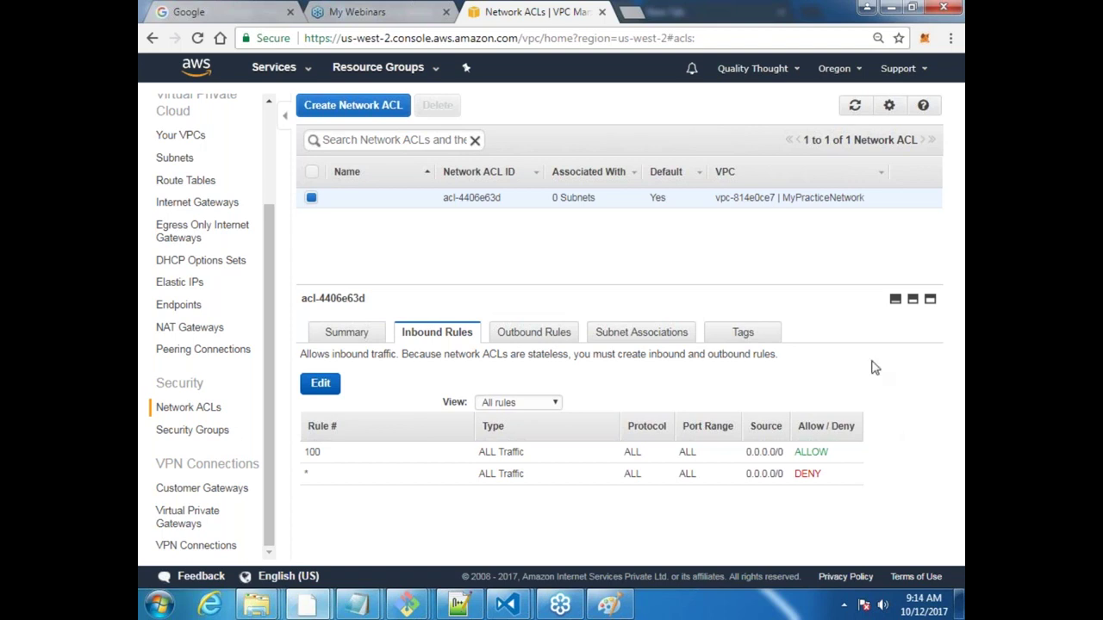
left_click(534, 332)
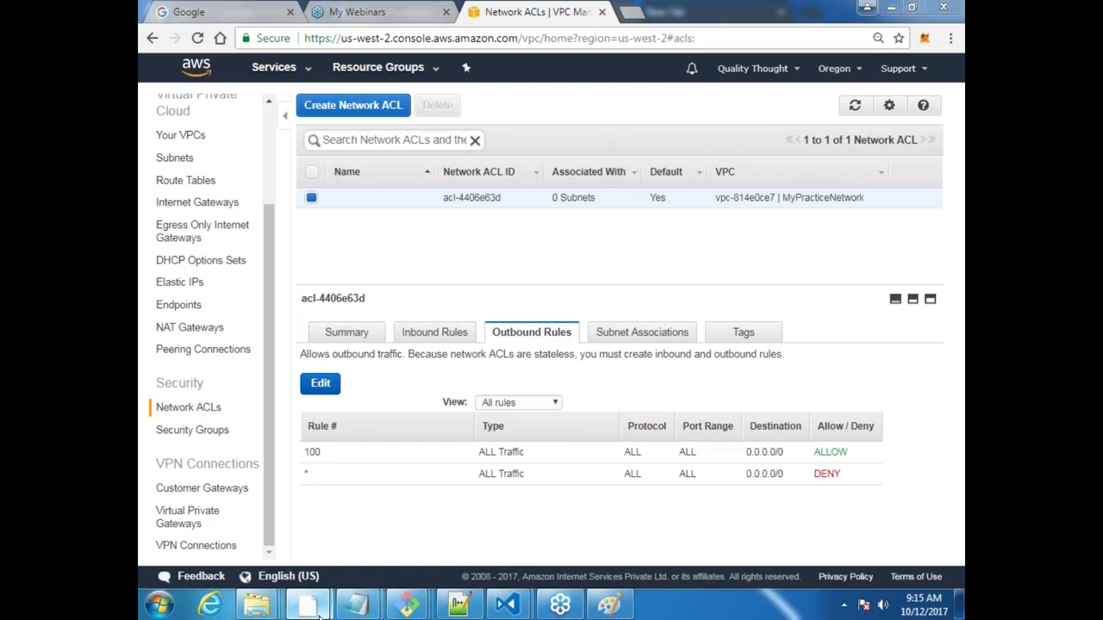
Switch to the VPC Essentials presentation, present the NACLs slides through to the Subnets slide, and exit full screen.
mouse_move(319, 613)
left_click(451, 505)
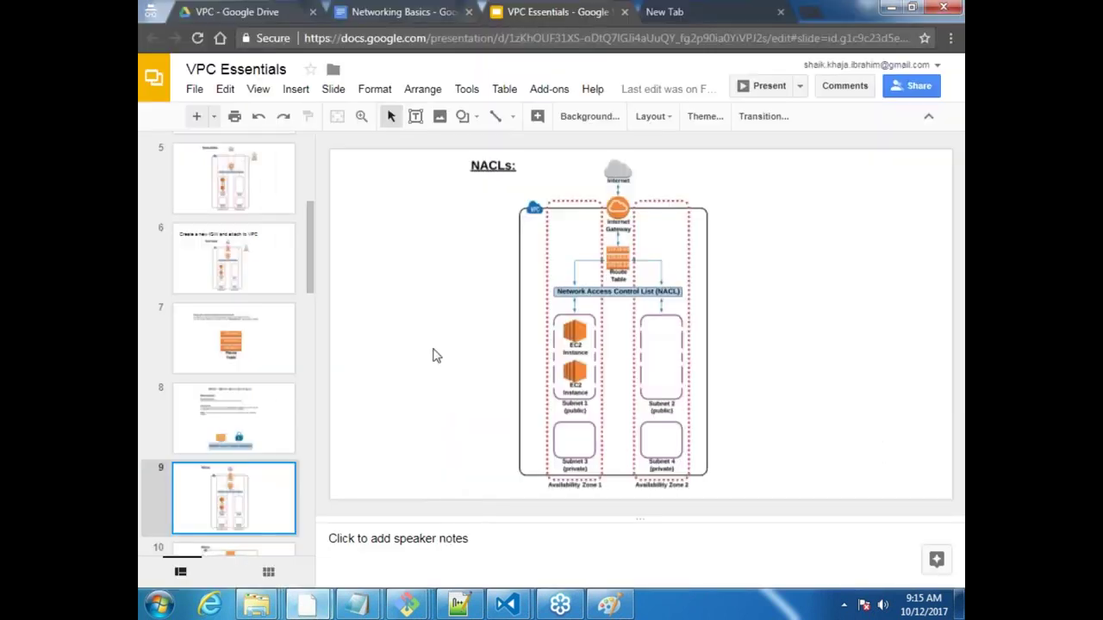
left_click(755, 89)
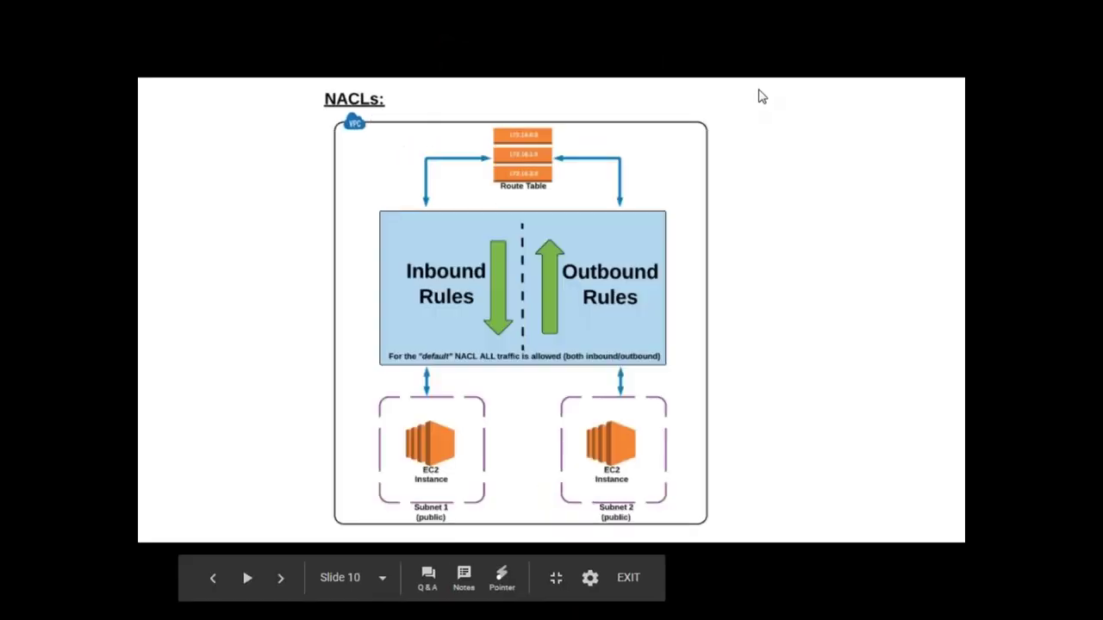
key("Right")
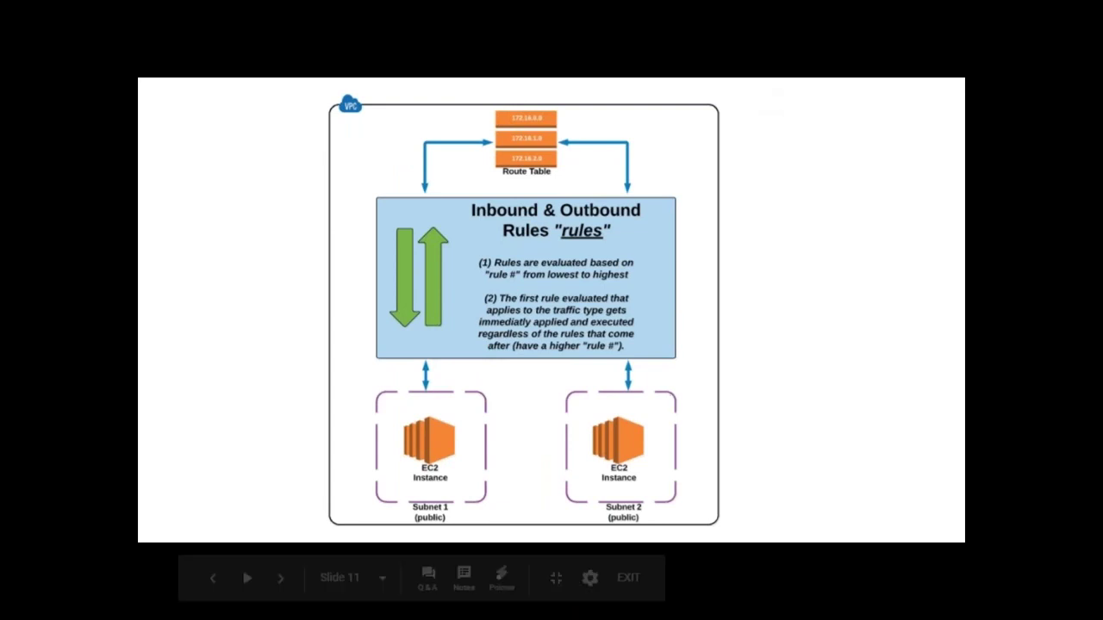
key("Right")
key("Right")
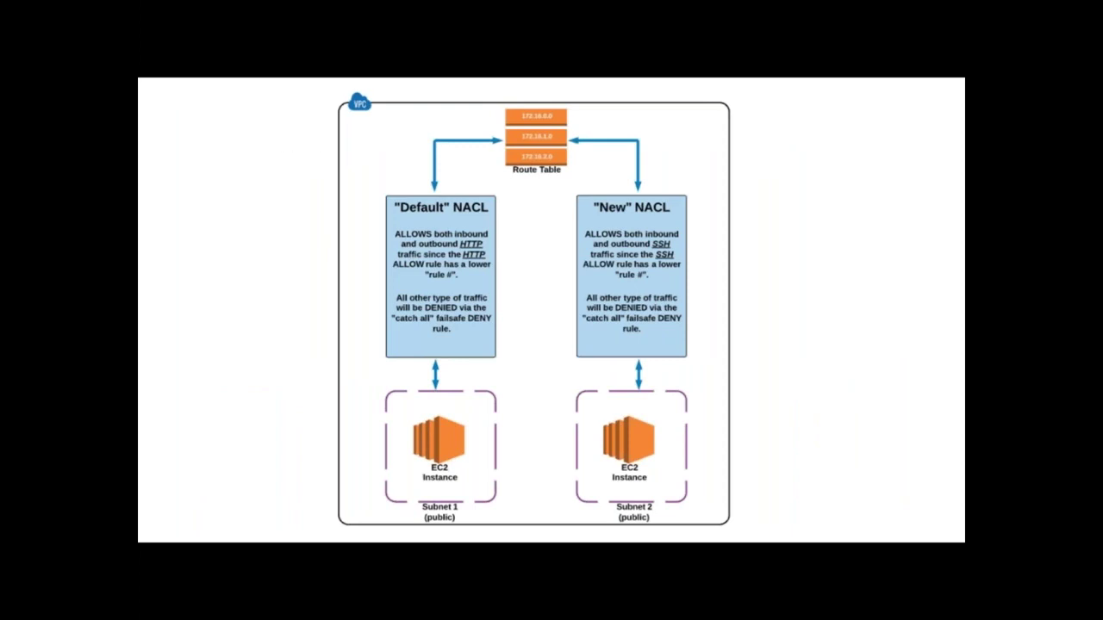
key("Right")
key("Right")
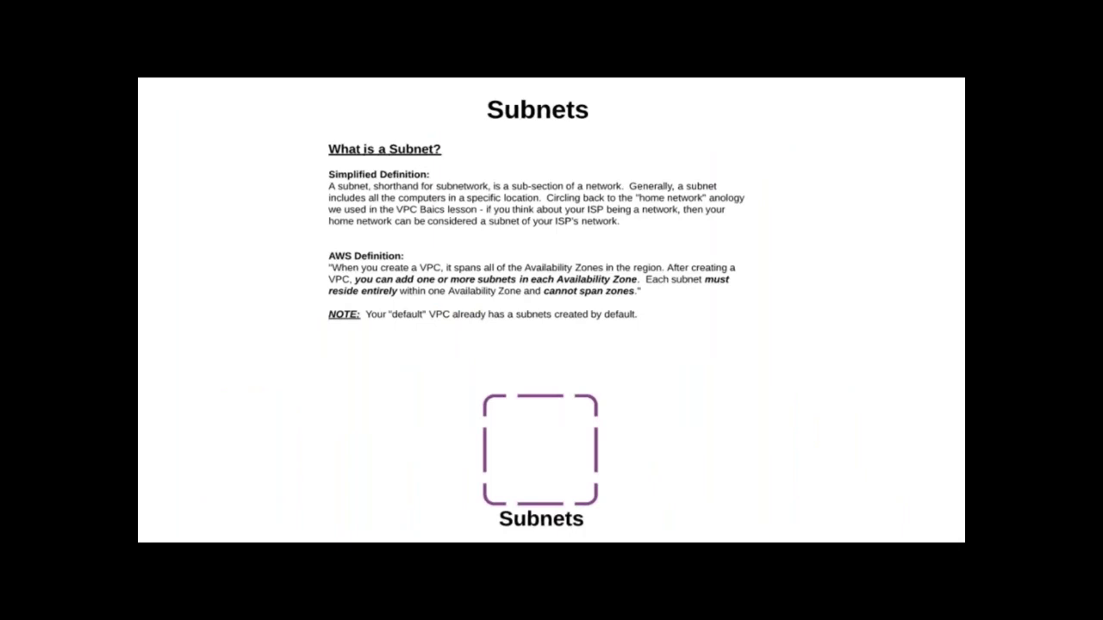
key("Escape")
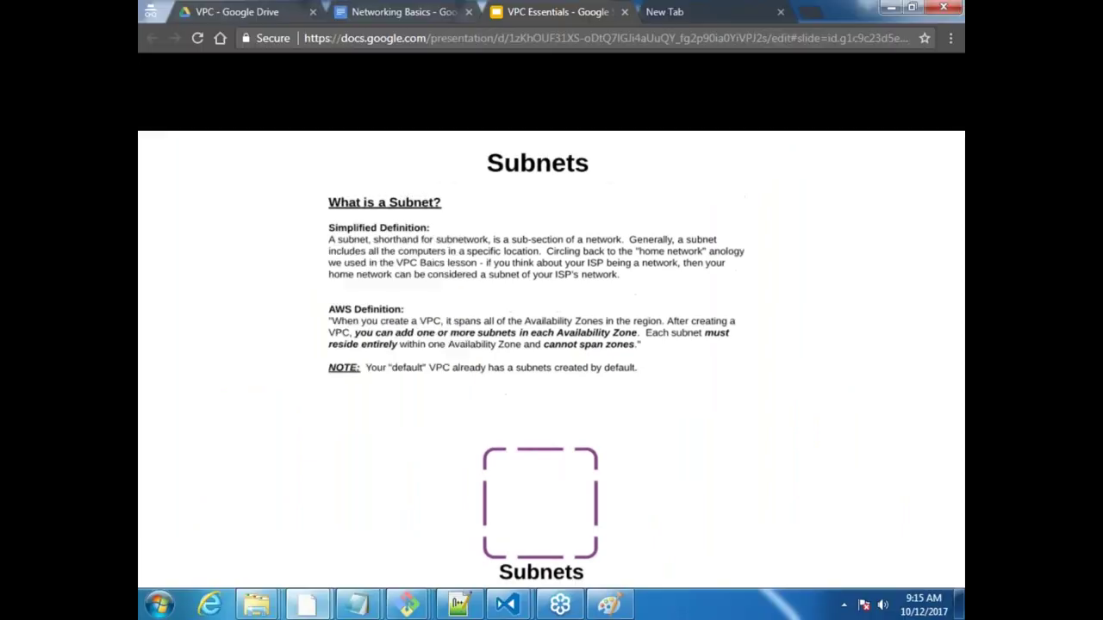
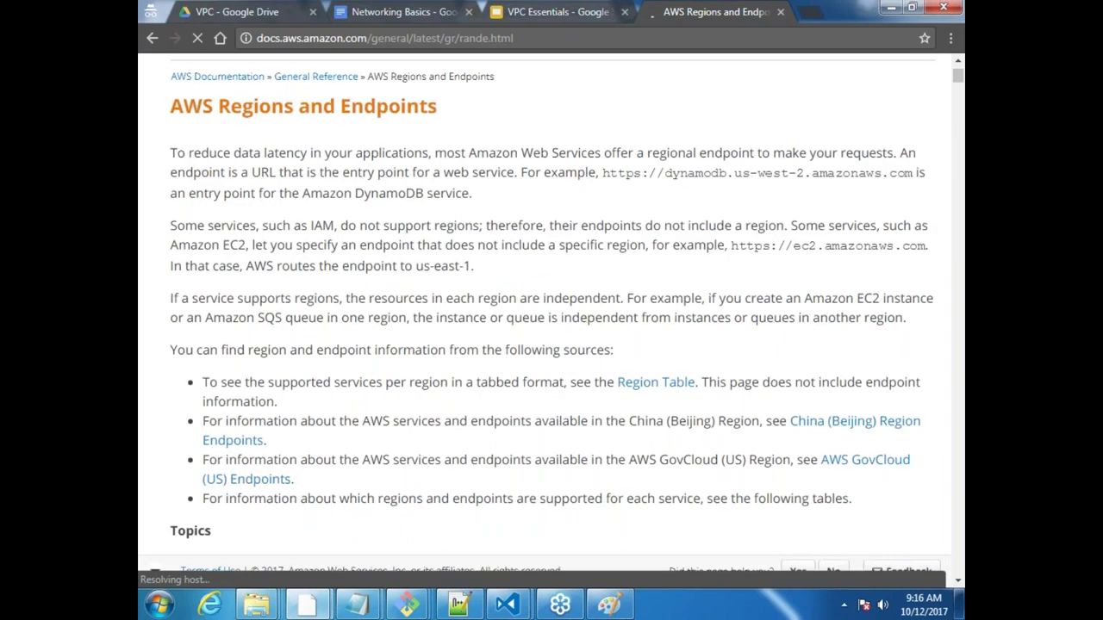
Open the Amazon EC2 "Regions and Availability Zones" documentation from the search results and examine the Available Regions table of codes and names.
left_click(151, 37)
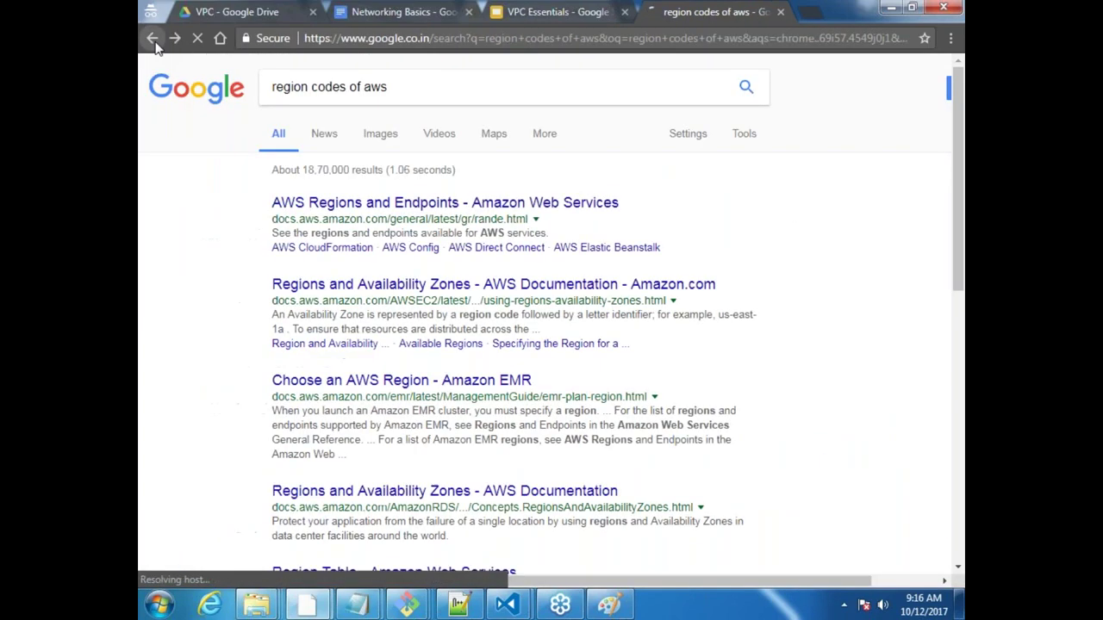
left_click(448, 292)
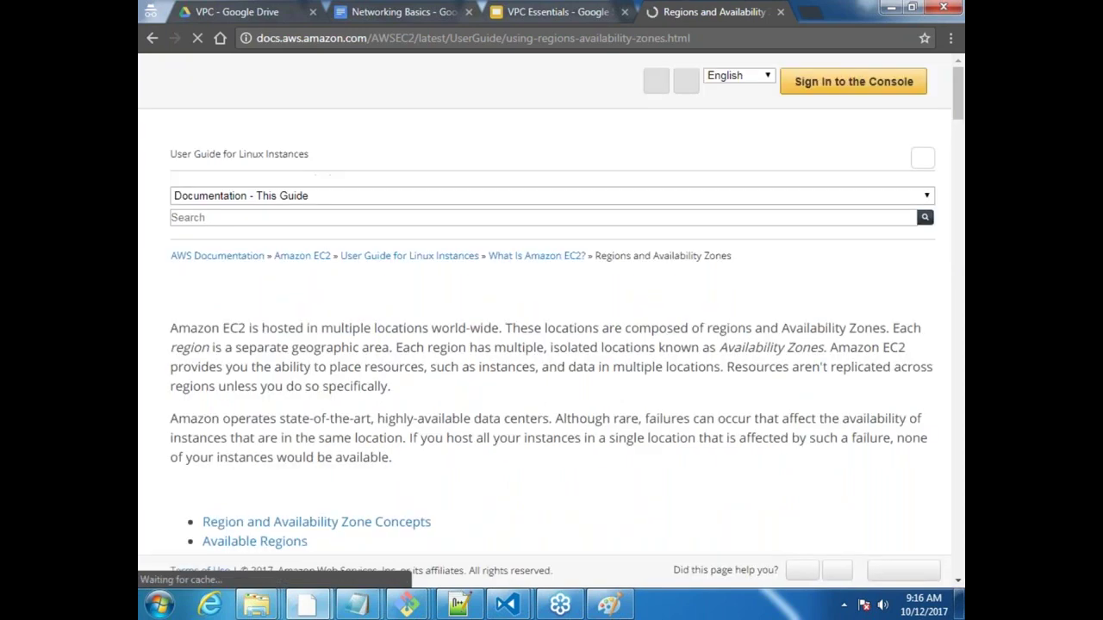
scroll(551, 310, "down", 4)
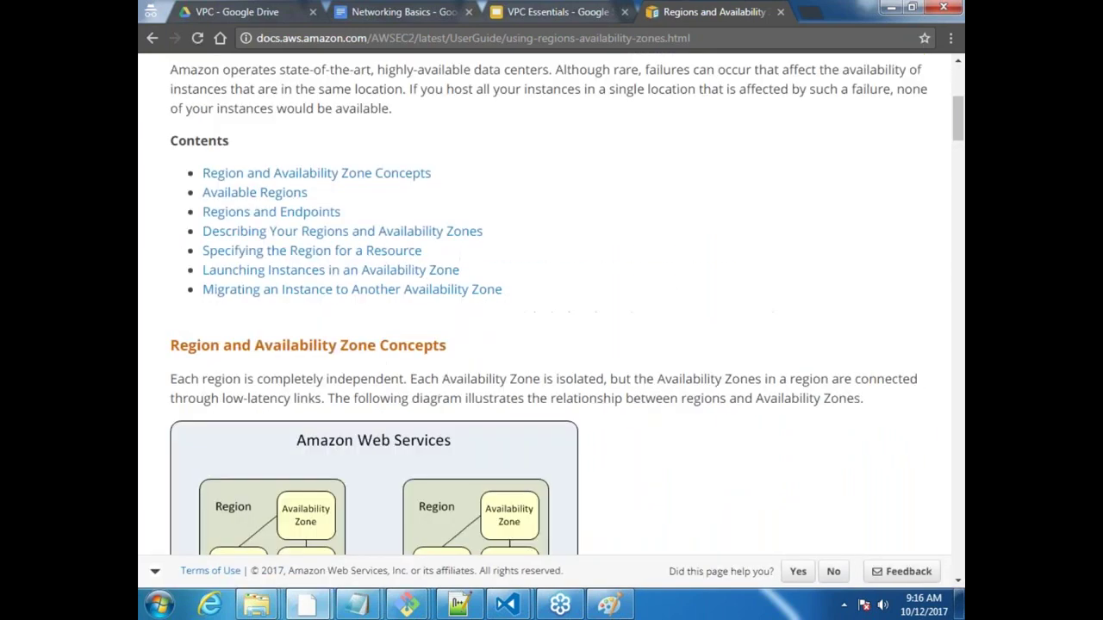
left_click(254, 192)
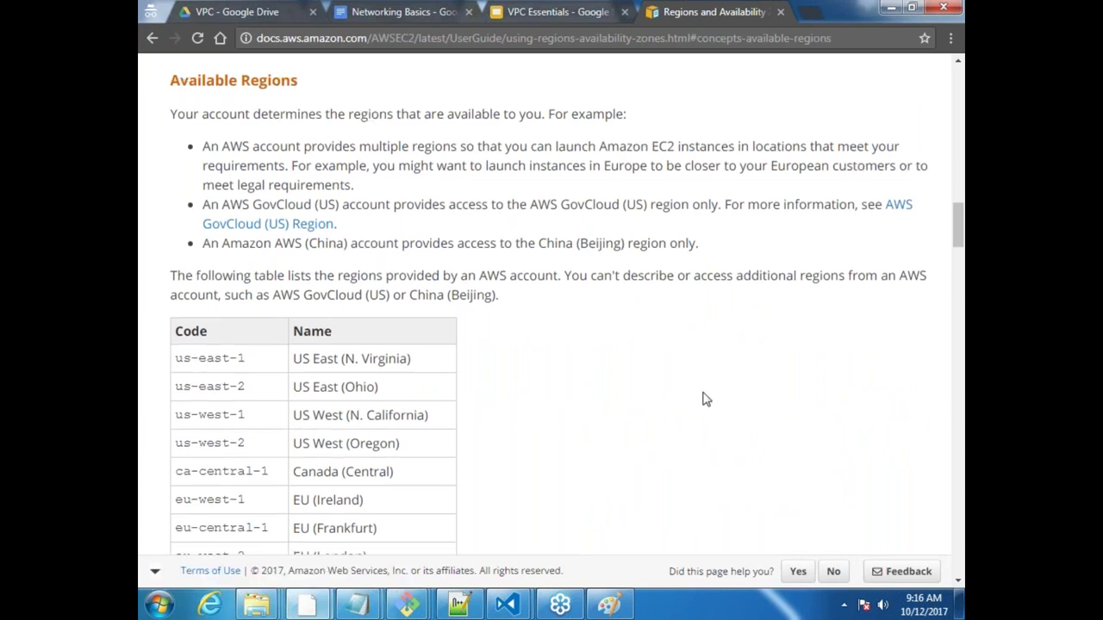
scroll(705, 399, "down", 3)
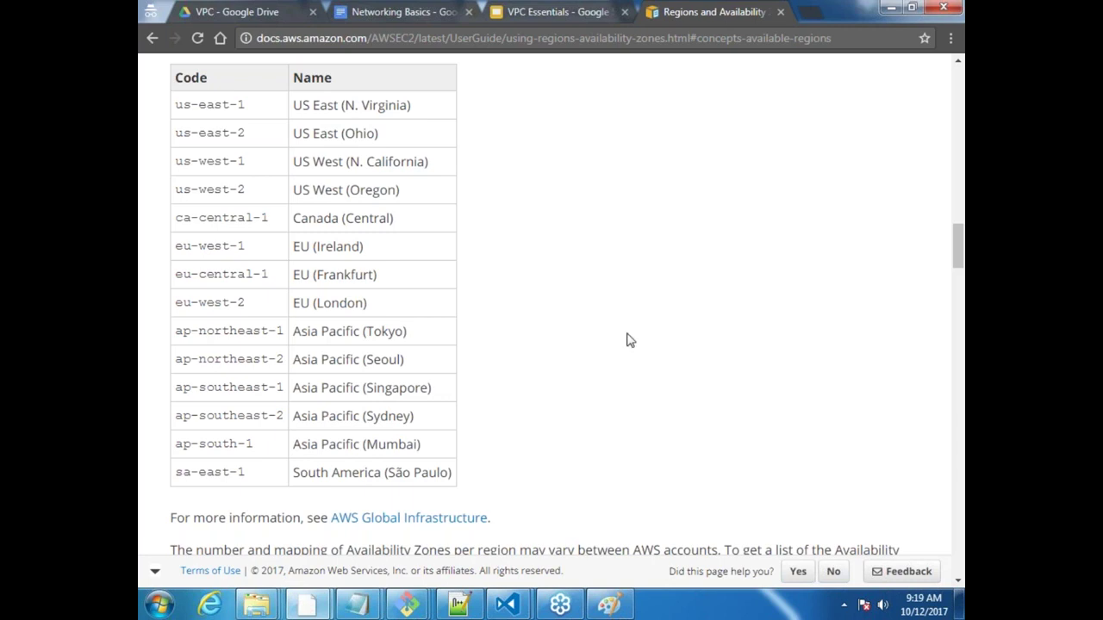
Switch back to the AWS VPC console and open the list of subnets filtered by MyPracticeNetwork.
left_click(891, 8)
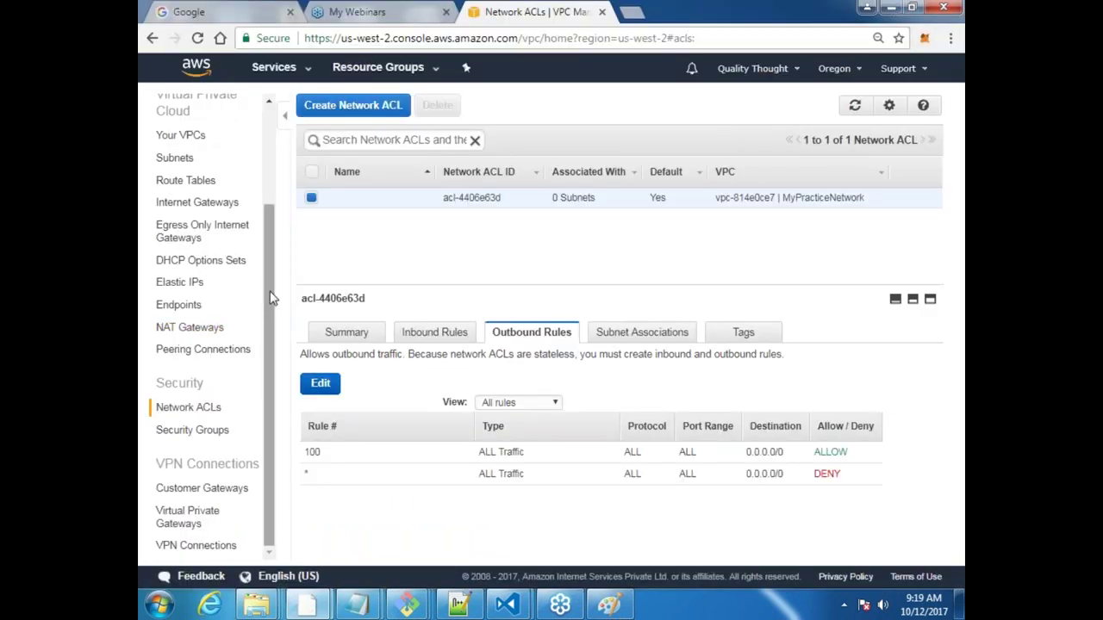
left_click_drag(268, 292, 278, 278)
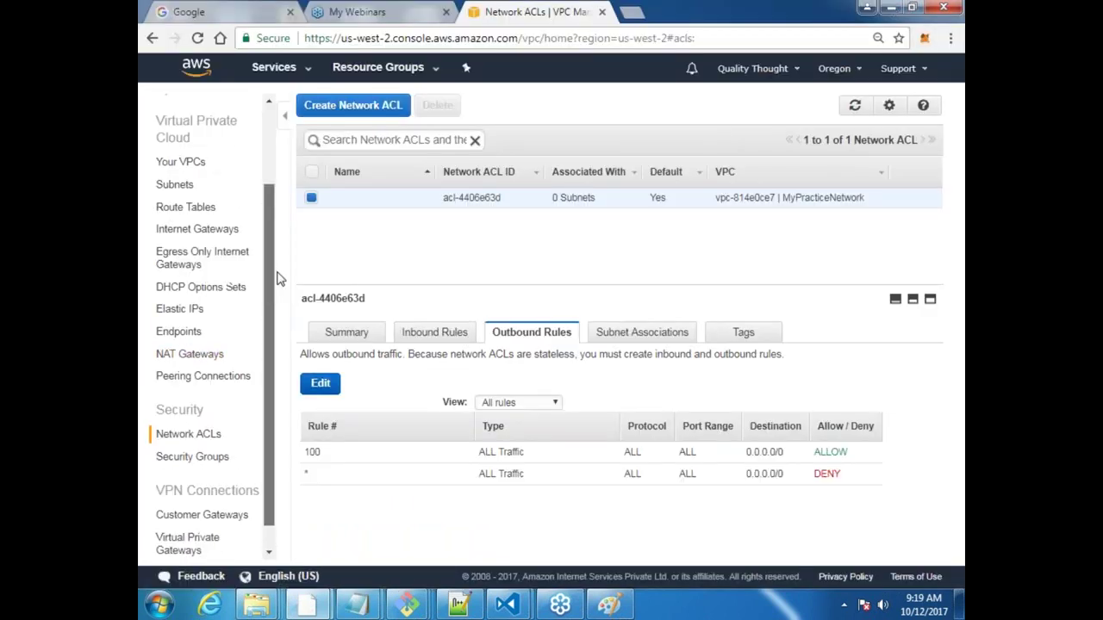
left_click(174, 184)
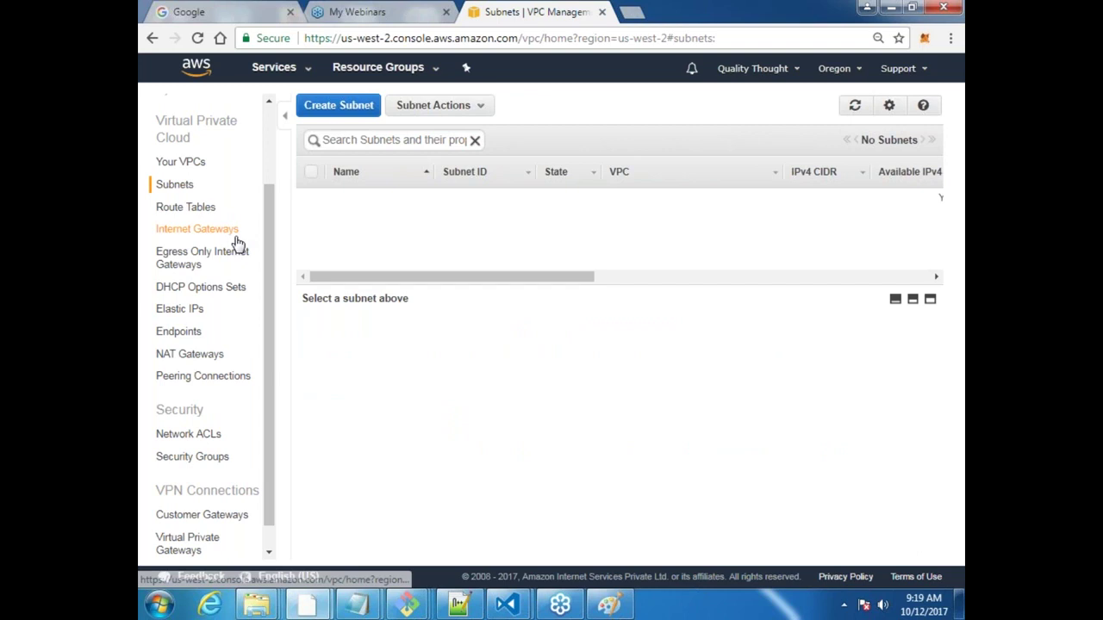
left_click_drag(270, 247, 283, 128)
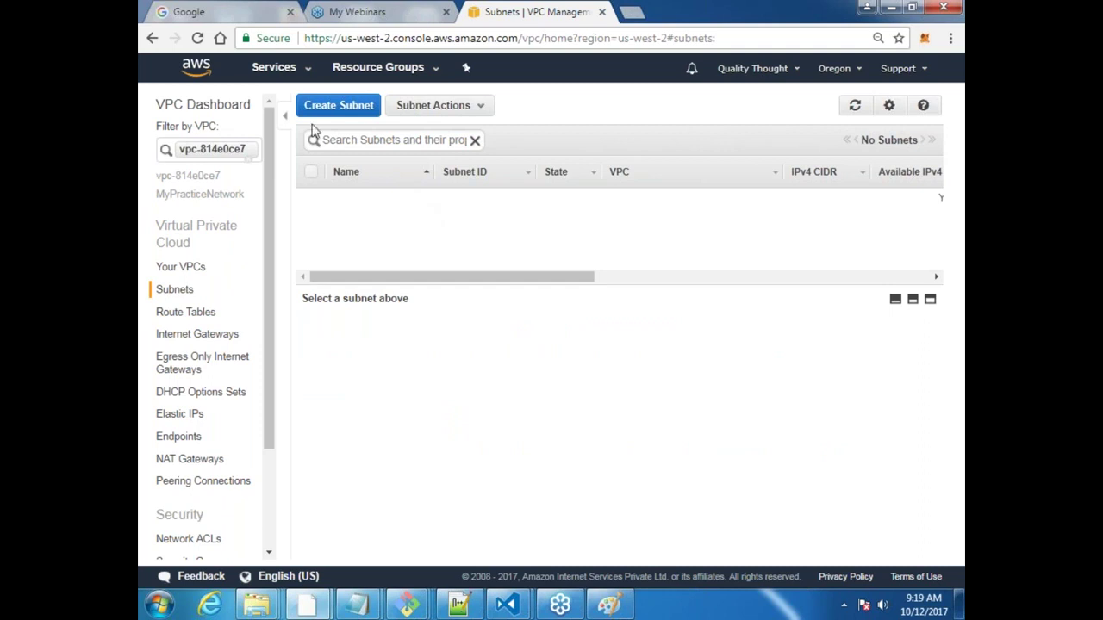
Create a subnet named GroundFloor in MyPracticeNetwork with availability zone us-west-2a and IPv4 CIDR block 192.168.1.0/24.
left_click(348, 111)
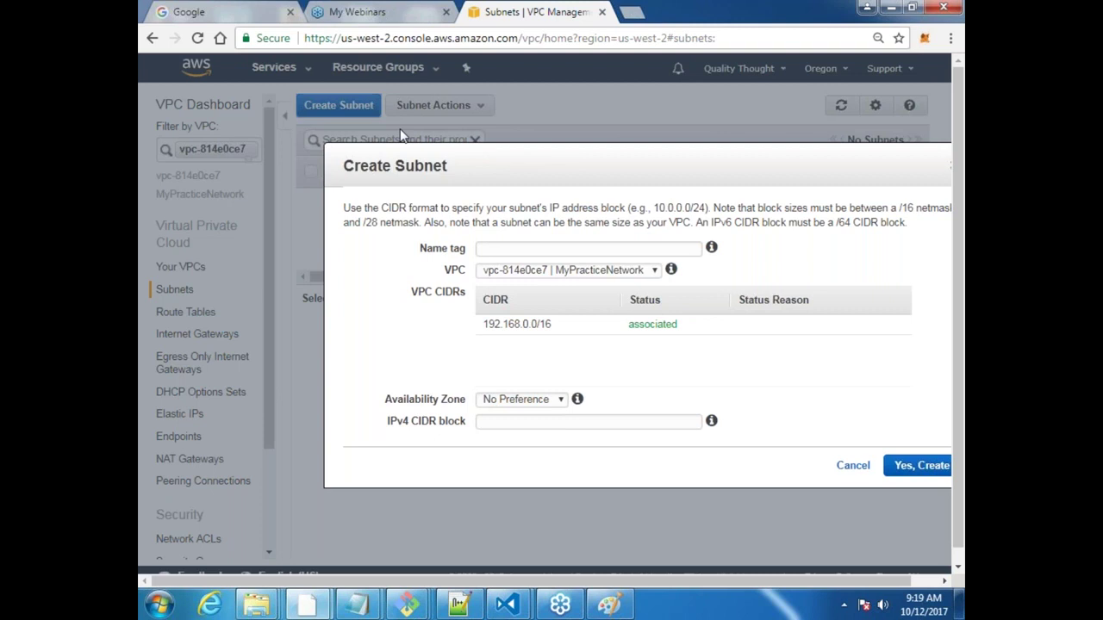
left_click(521, 248)
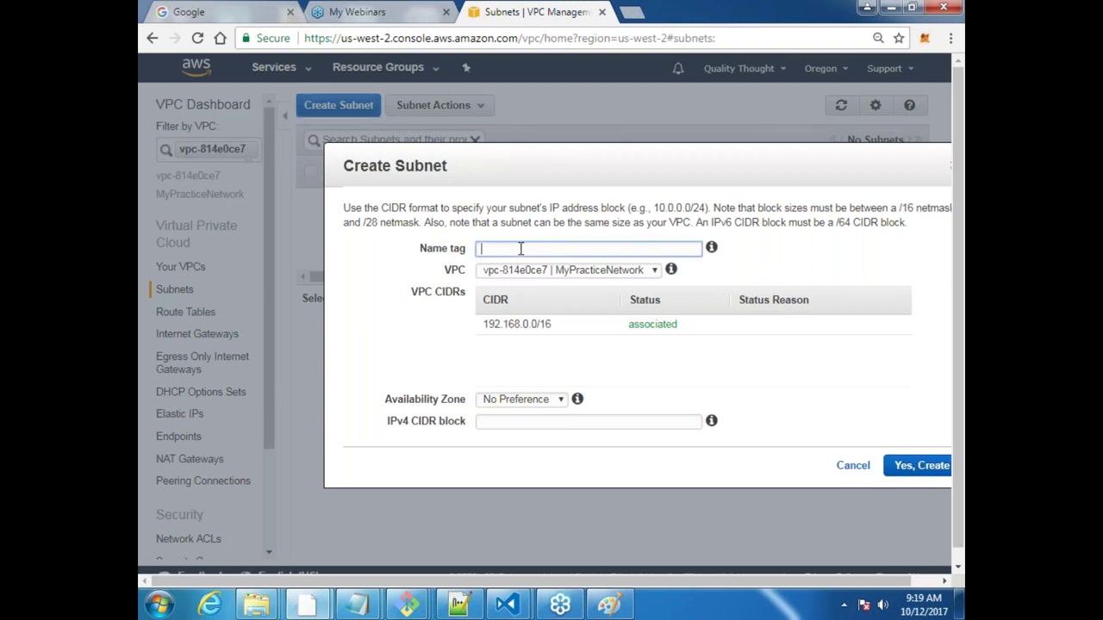
type("GroundFloor")
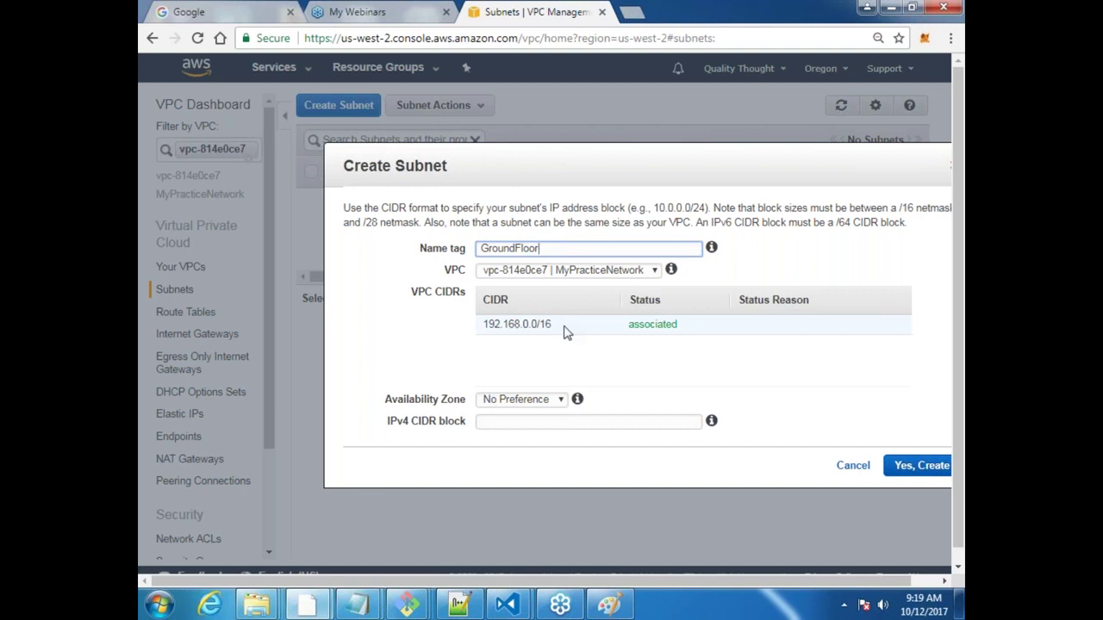
left_click(555, 401)
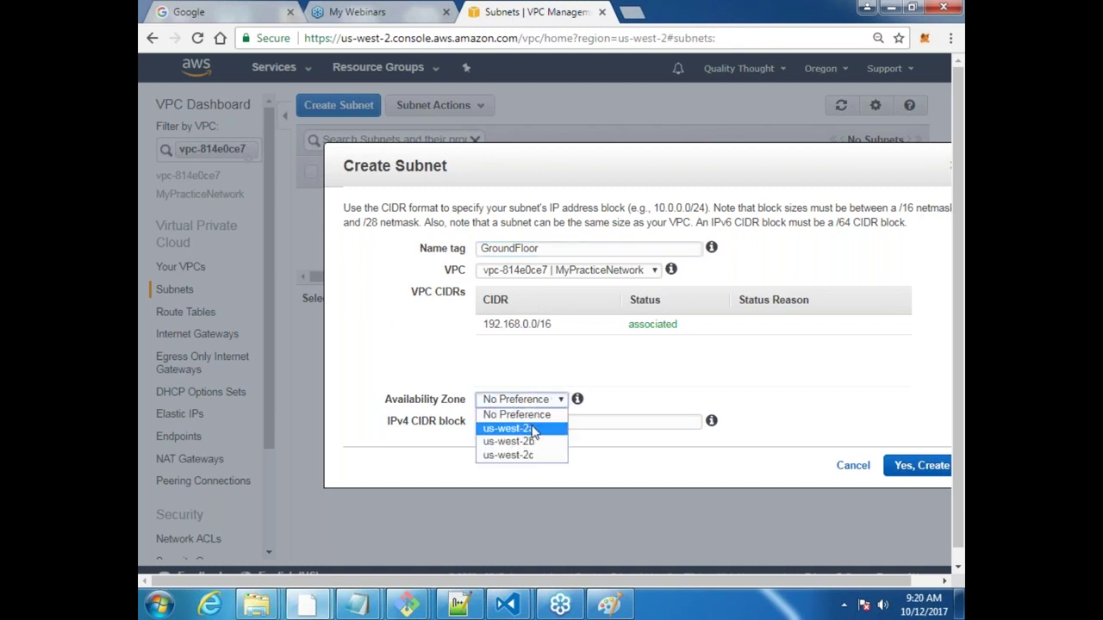
left_click(534, 429)
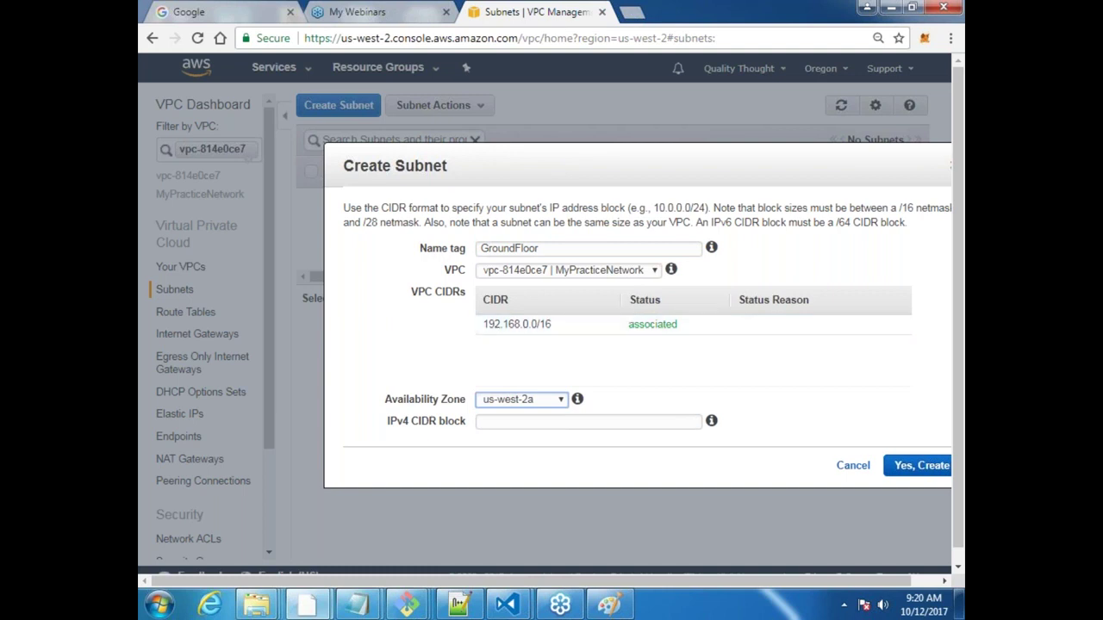
left_click(510, 422)
type("192.168.0")
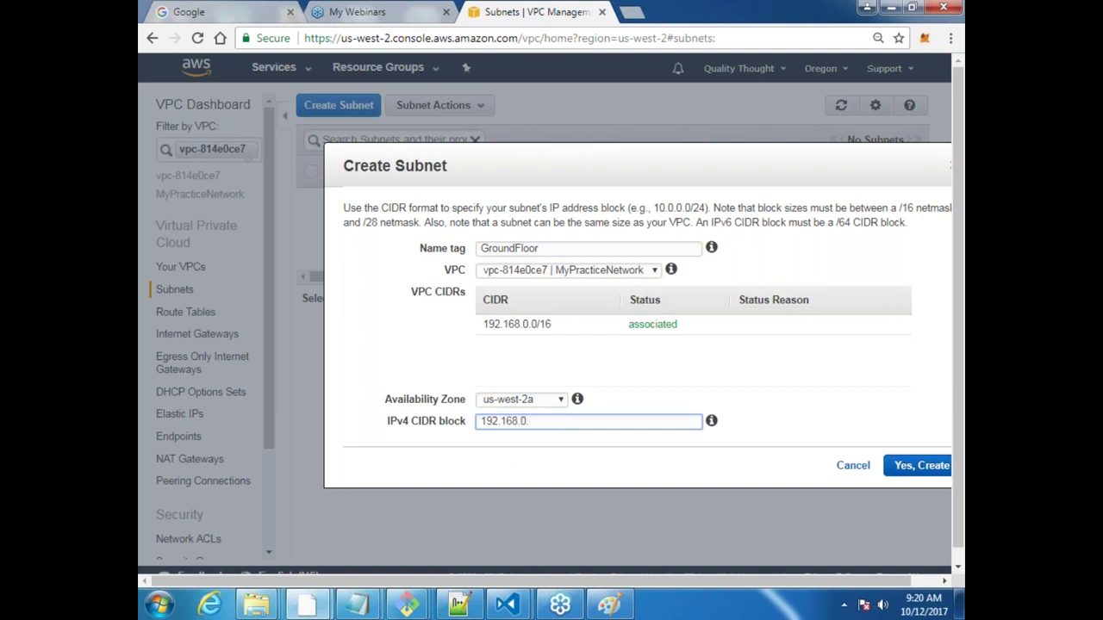
type(".0/24")
left_click(919, 469)
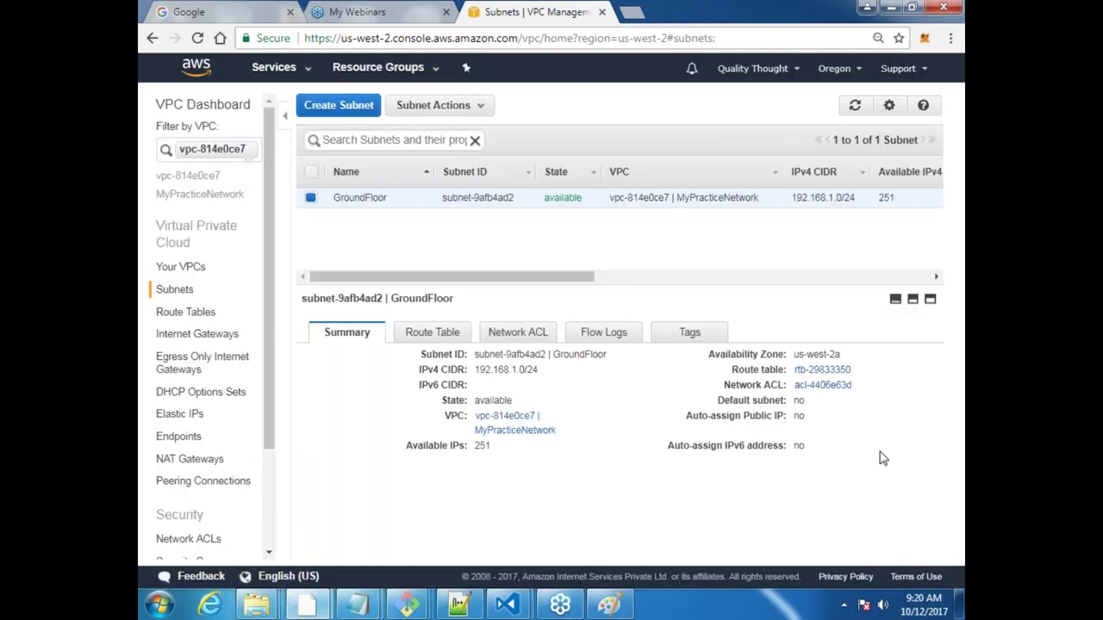
Create a subnet named FirstFloor in MyPracticeNetwork with availability zone us-west-2b and IPv4 CIDR block 192.168.2.0/24.
left_click(353, 115)
type("FirstFloor")
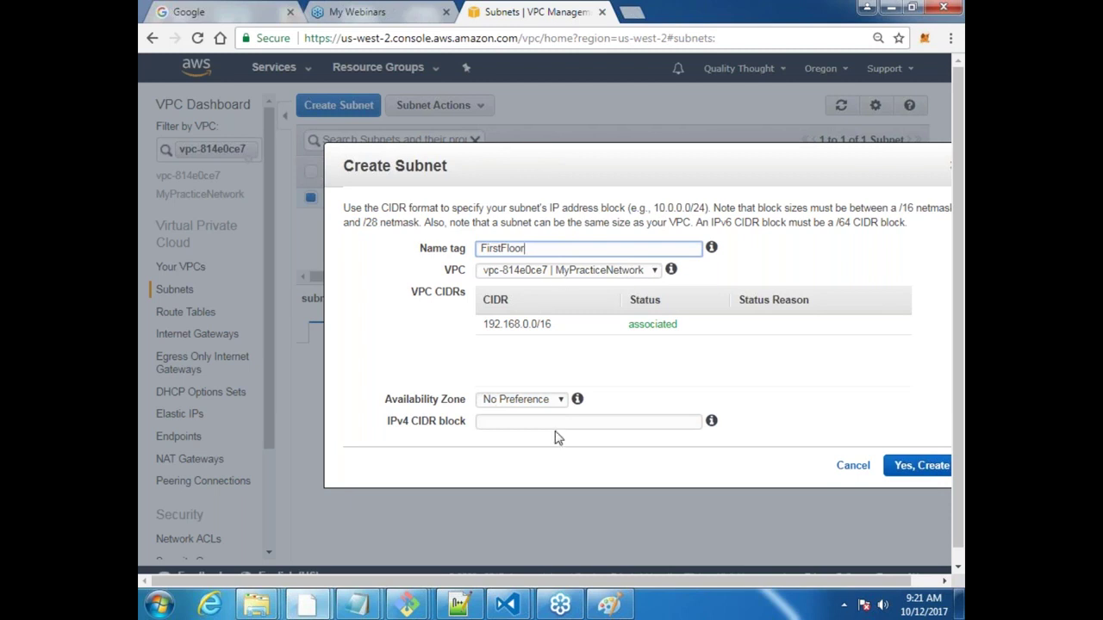
left_click(561, 404)
left_click(538, 441)
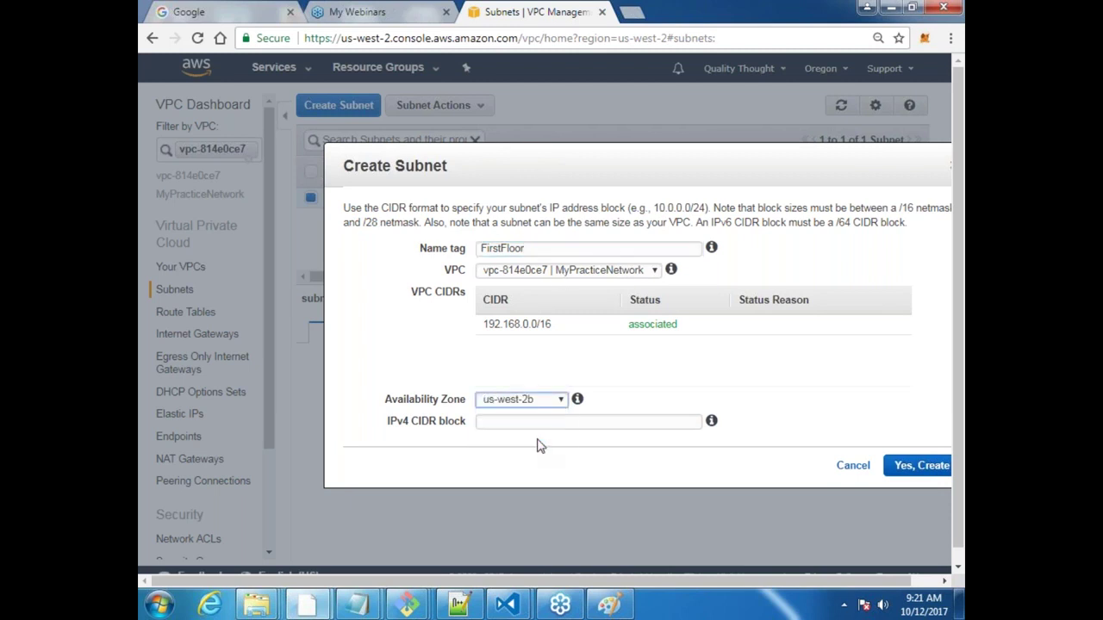
left_click(554, 426)
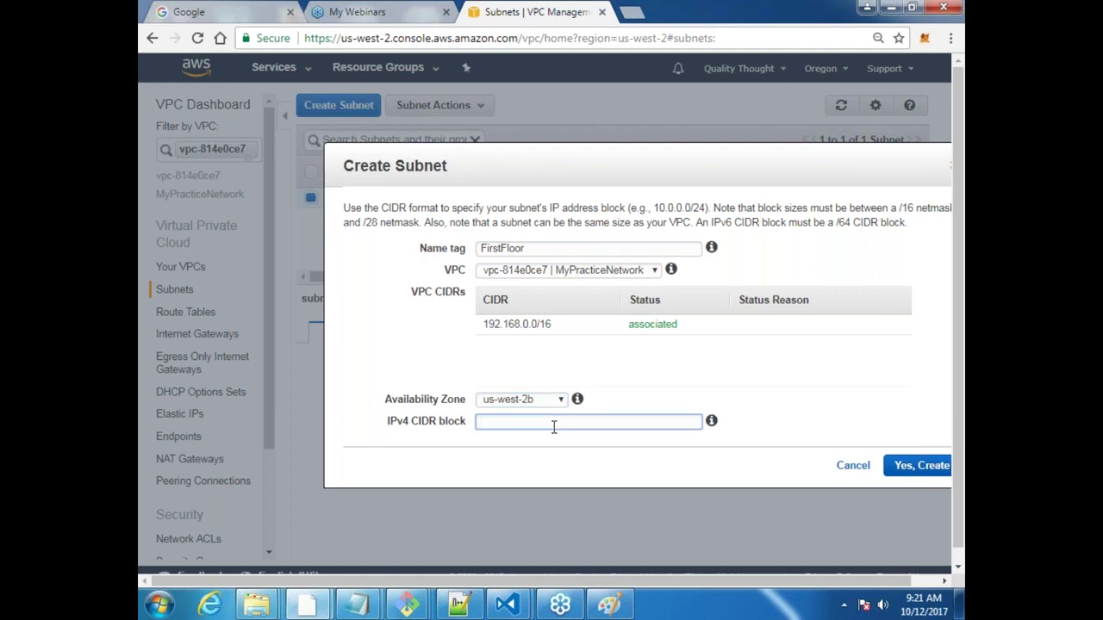
type("192.168.2.0/24")
left_click(920, 465)
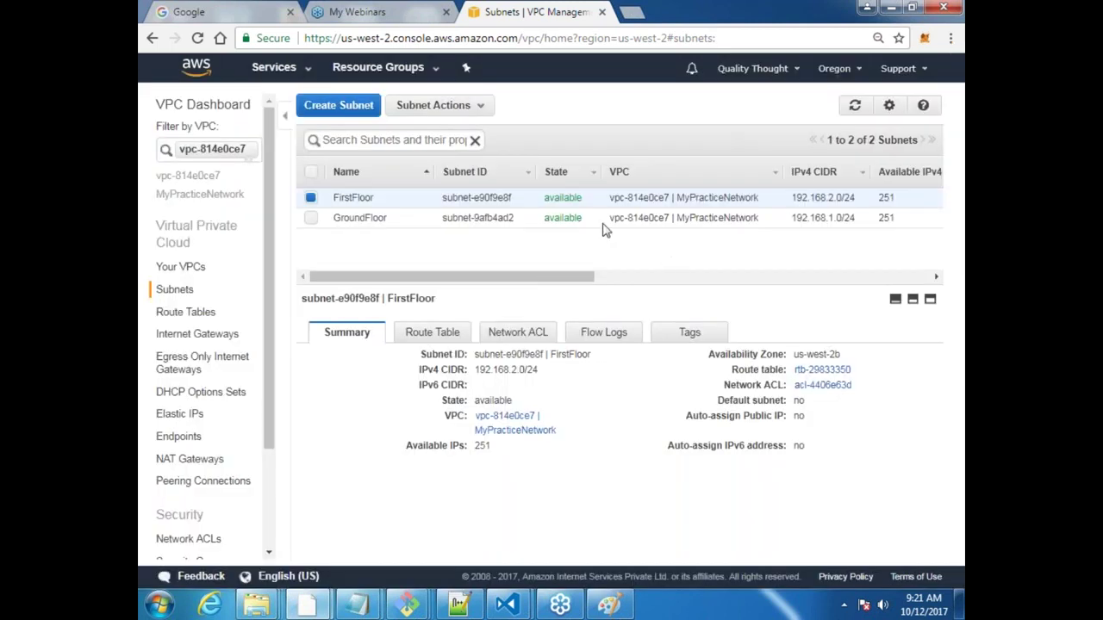
Create a subnet named SecondFloor in MyPracticeNetwork with availability zone us-west-2c and IPv4 CIDR block 192.168.3.0/24.
left_click(332, 113)
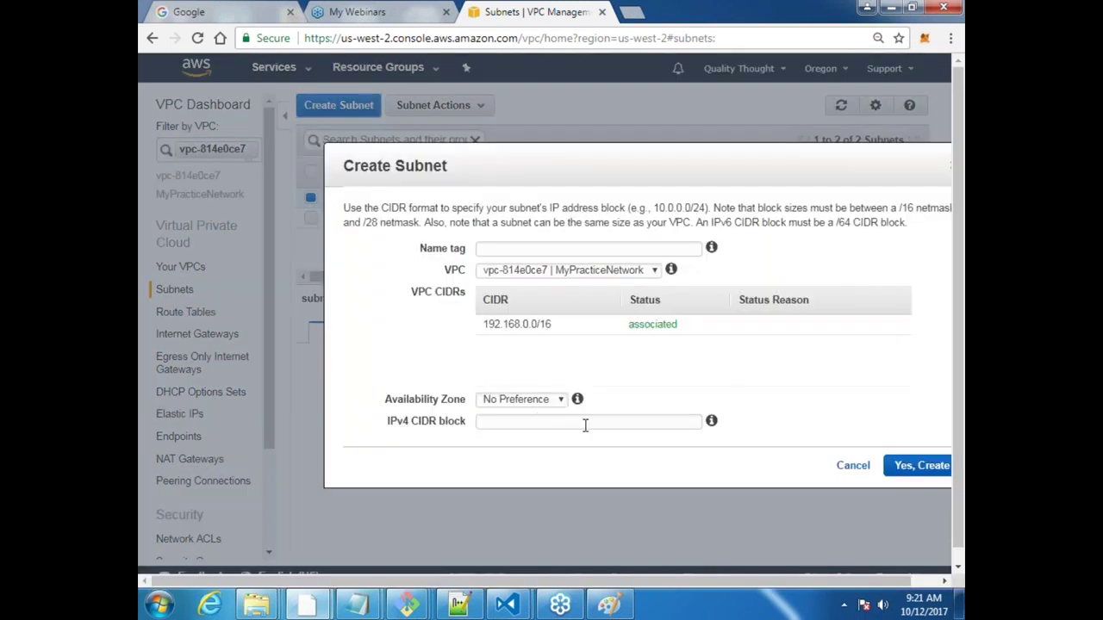
left_click(531, 248)
type("Sec")
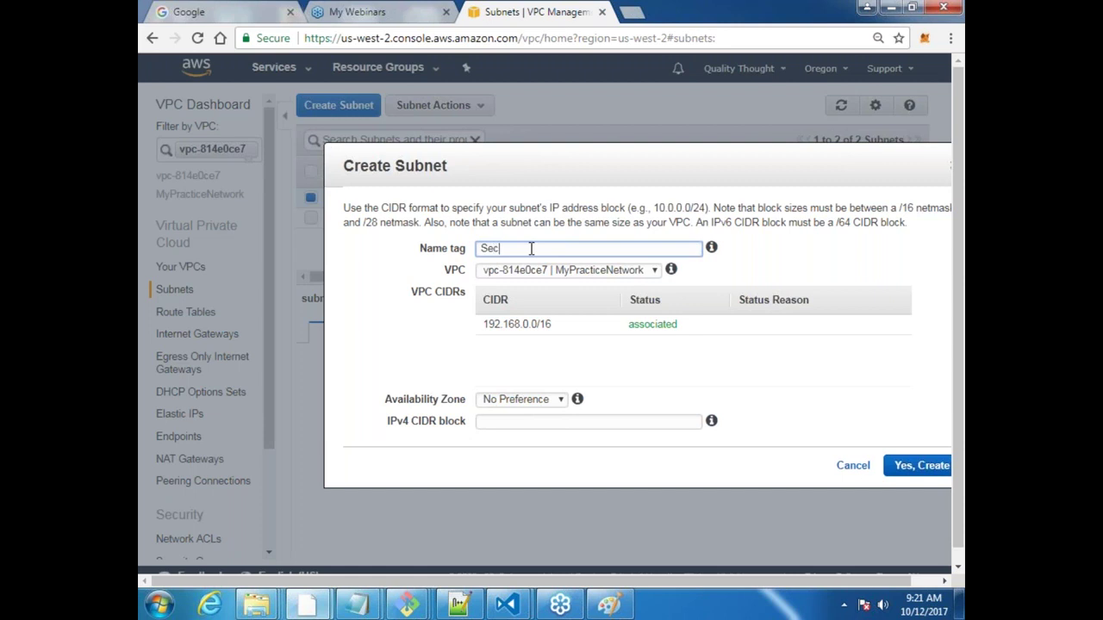
type("ondFloor")
key("Tab")
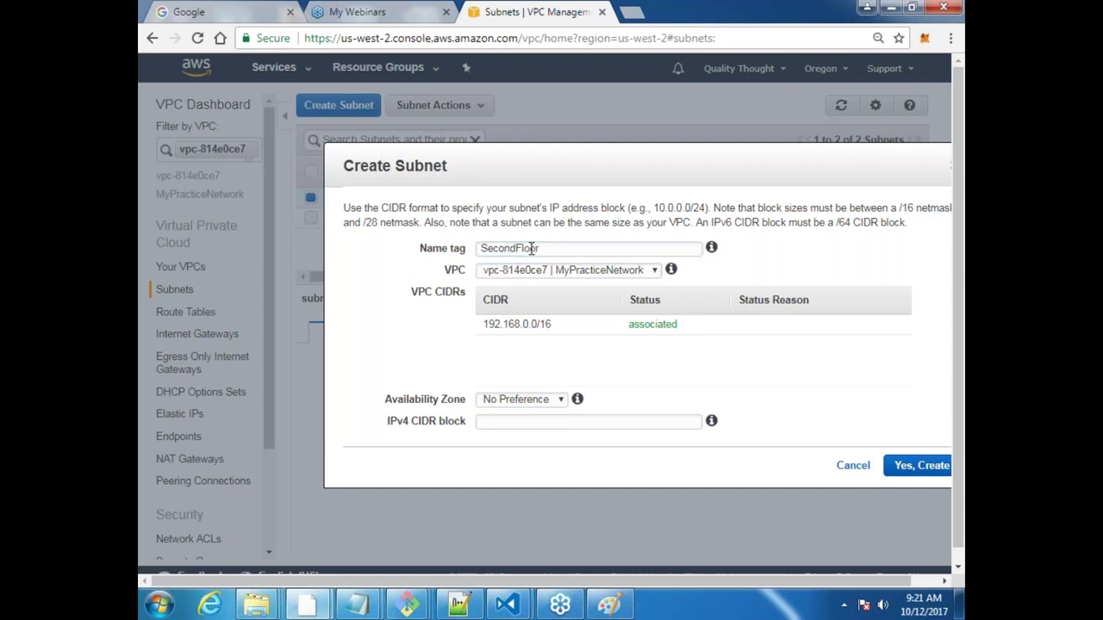
left_click(546, 400)
left_click(521, 458)
left_click(525, 424)
type("192.16")
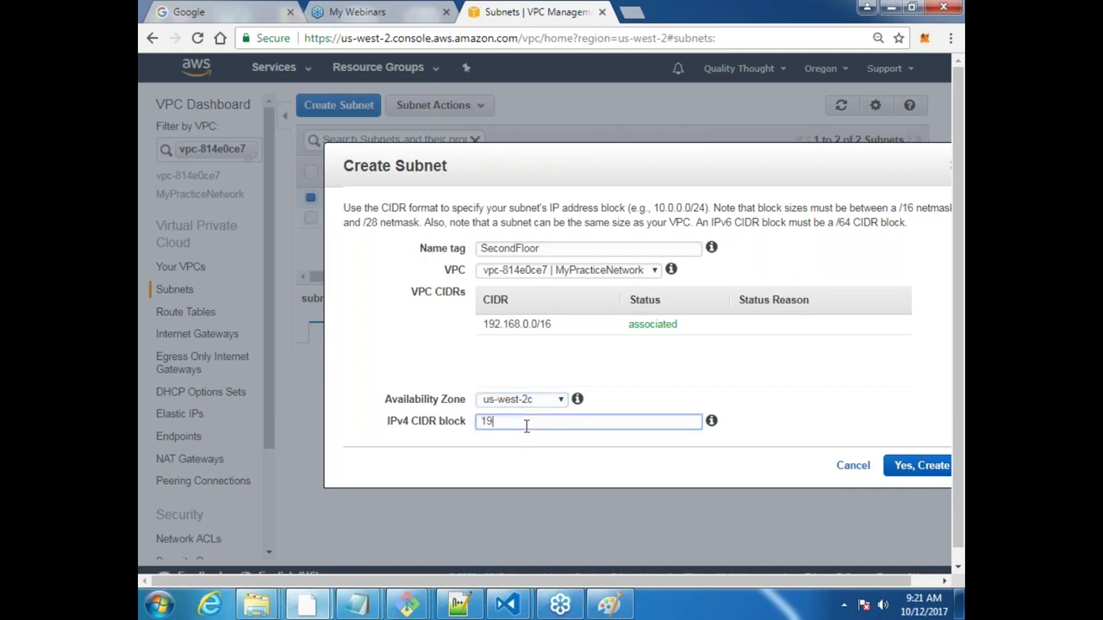
type("8.3.0/24")
key("Return")
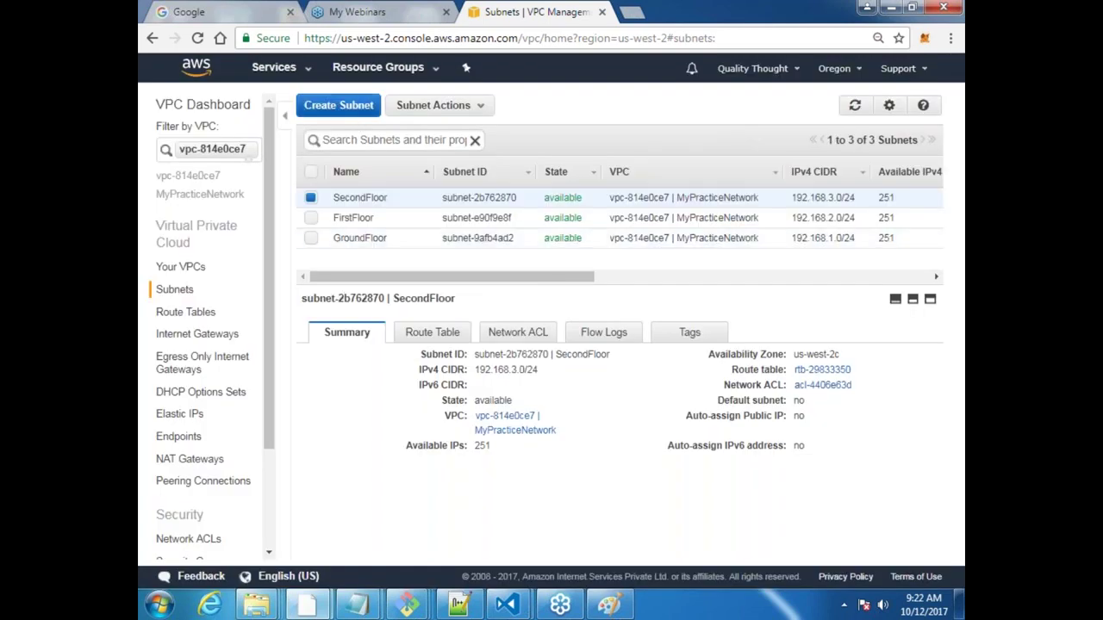
Define a new MyPracticeNetwork subnet named thirdfloor with availability zone us-west-2a and IPv4 CIDR block 192.168.4.0/24.
left_click(351, 114)
left_click(535, 248)
type("thirdfloor")
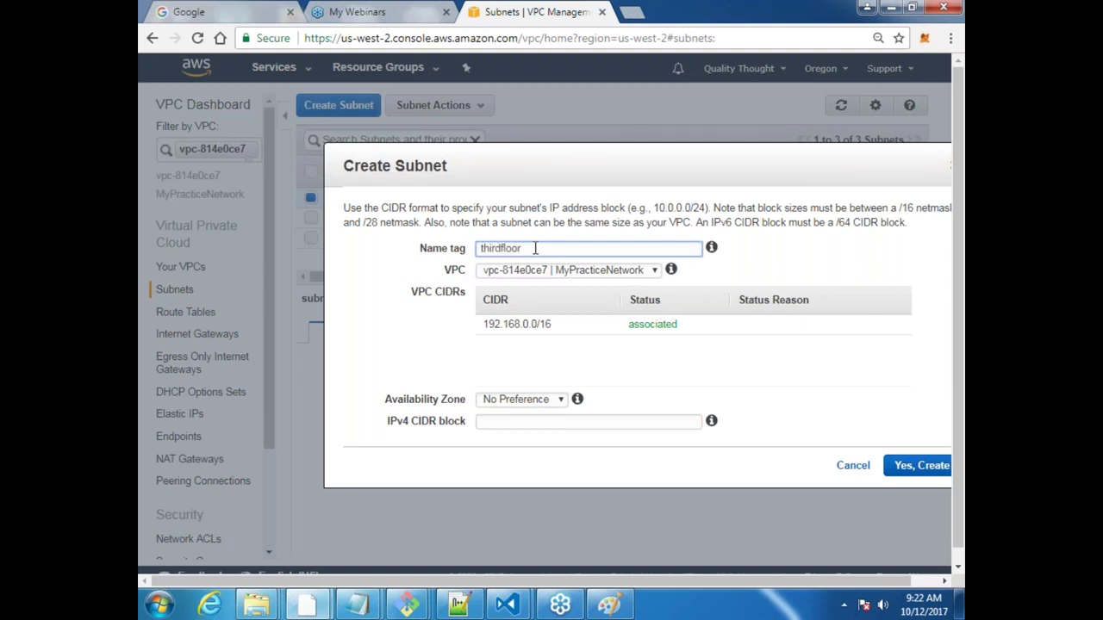
left_click(561, 399)
left_click(552, 428)
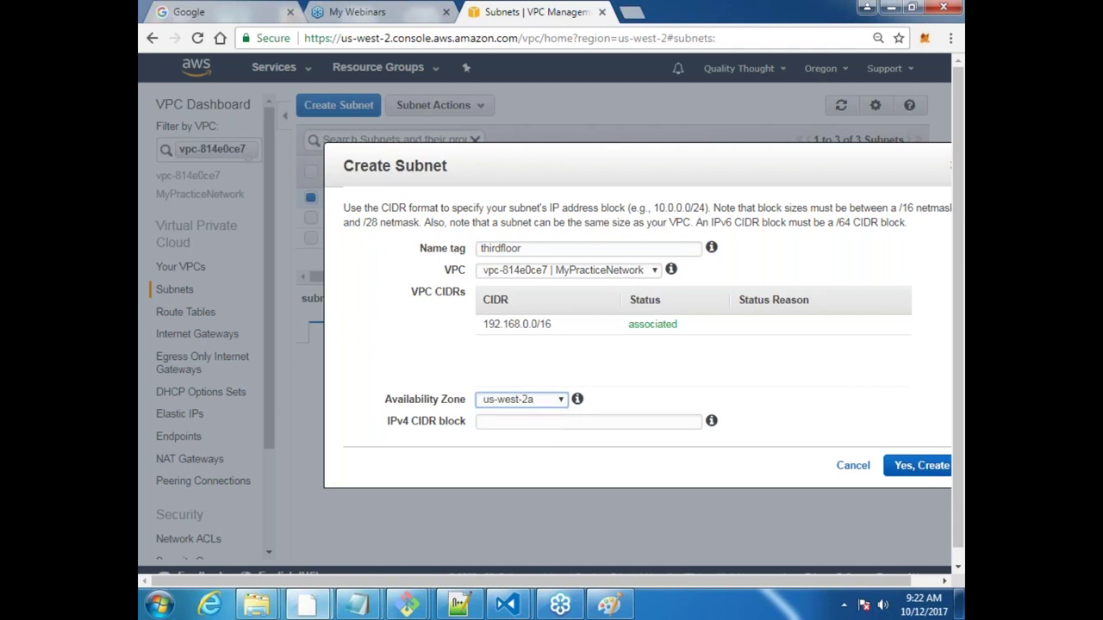
left_click(532, 425)
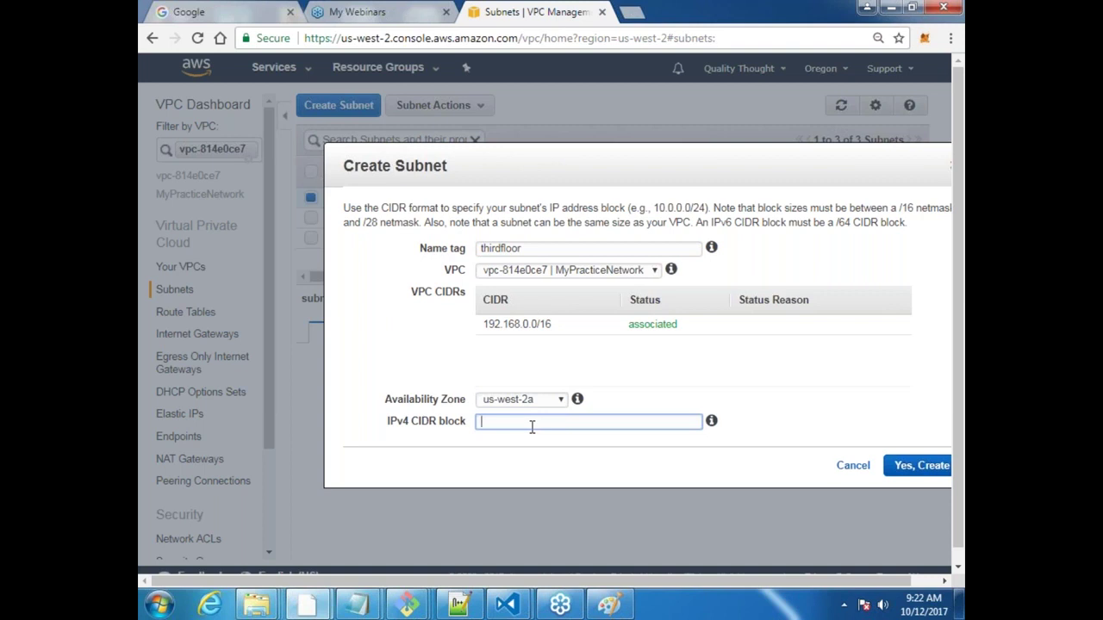
type("192.168.4.0/24")
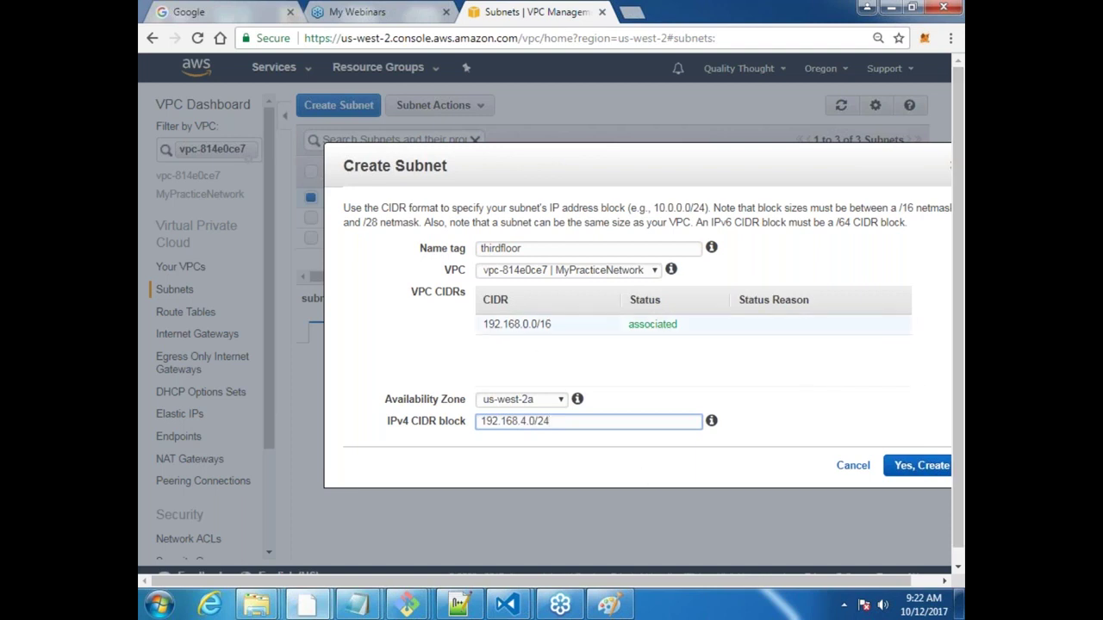
Try the CIDR block 192.164.4.0/24 for the thirdfloor subnet, and restore it to 192.168.4.0/24.
left_click(516, 421)
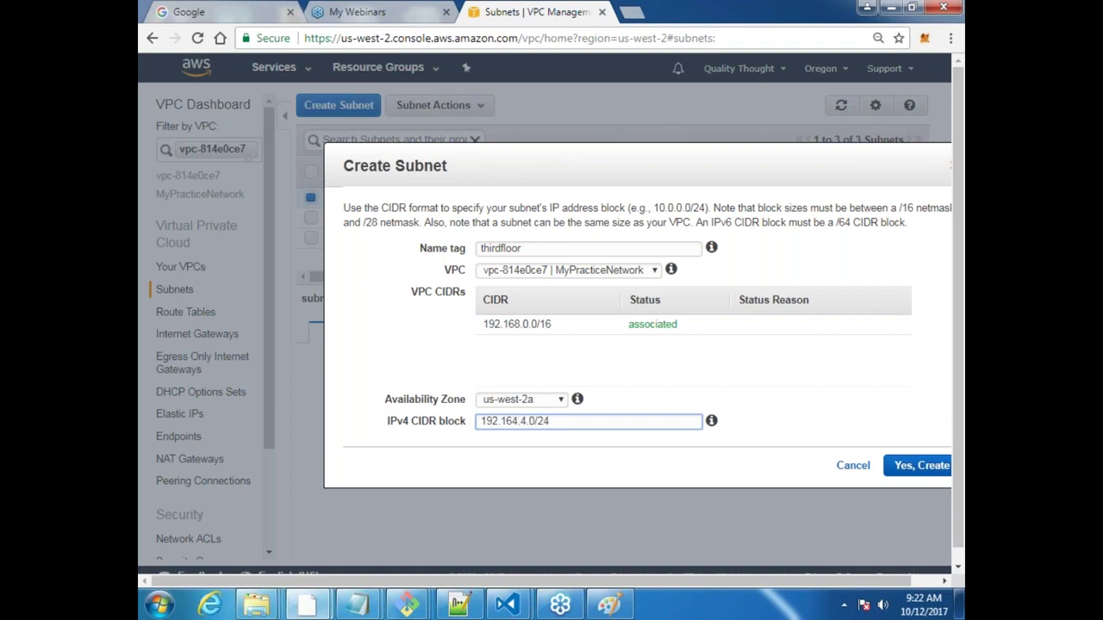
key("Tab")
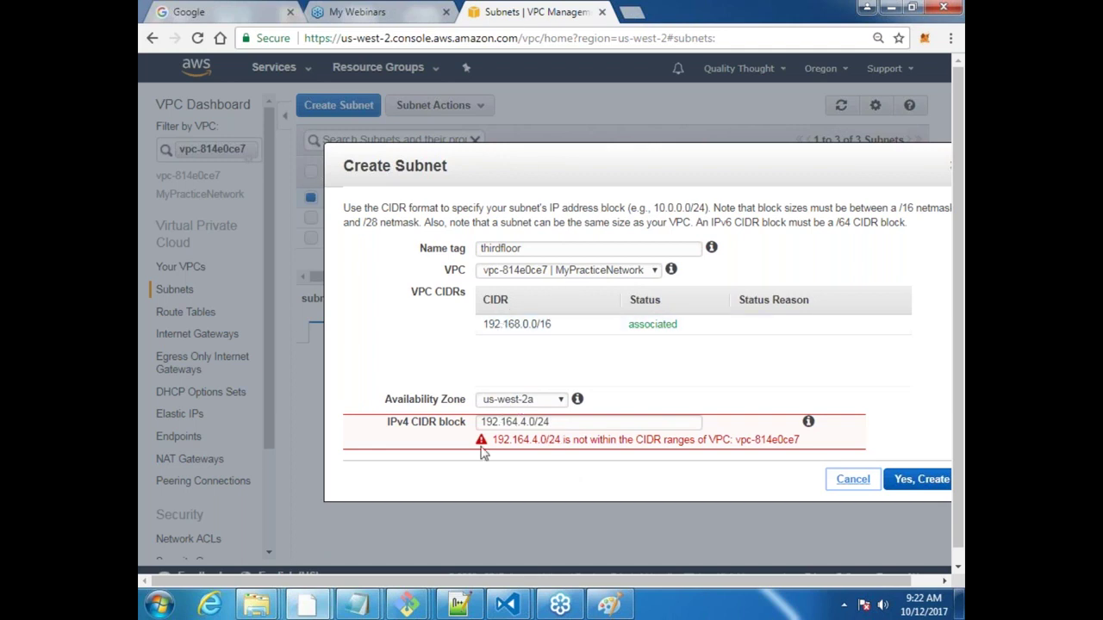
left_click(515, 422)
key("BackSpace")
type("8.")
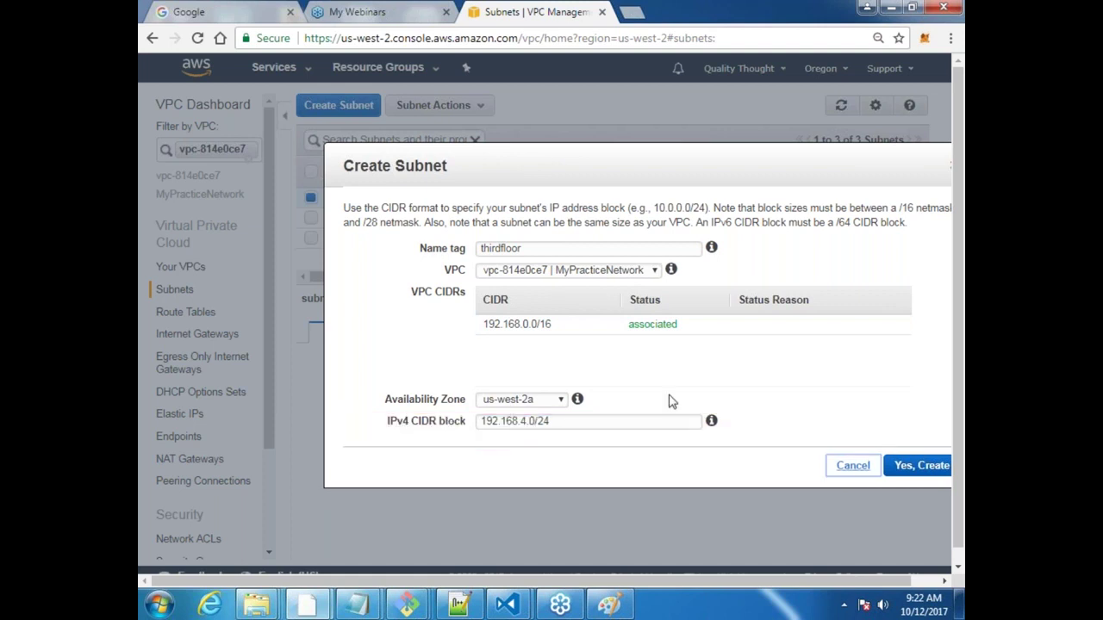
Confirm creation of the thirdfloor subnet and select the GroundFloor subnet to show its summary.
left_click(920, 470)
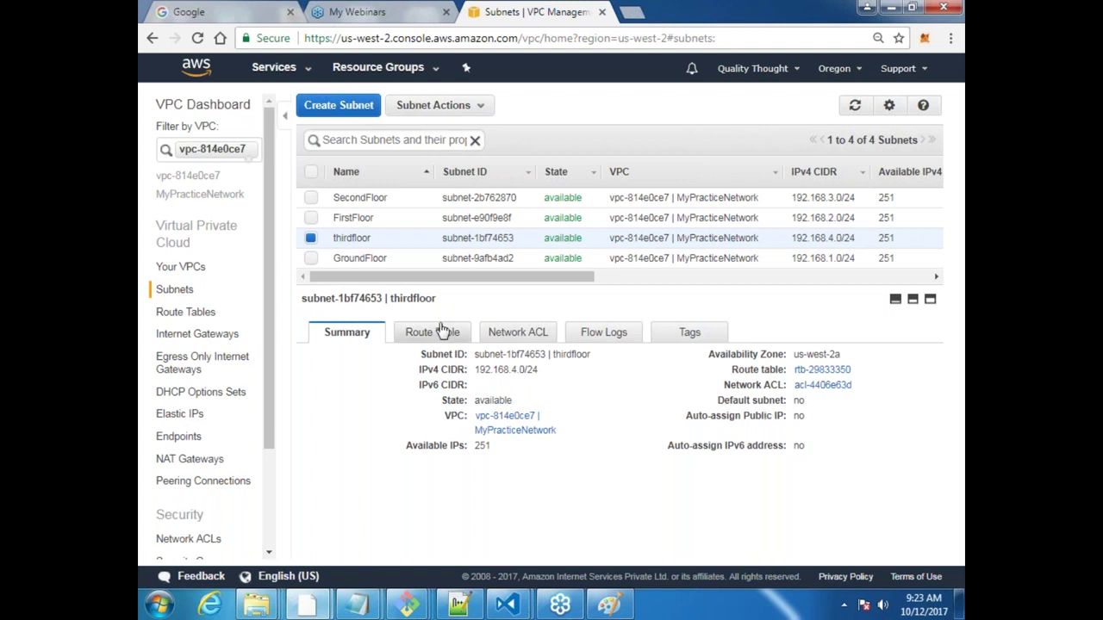
left_click(387, 257)
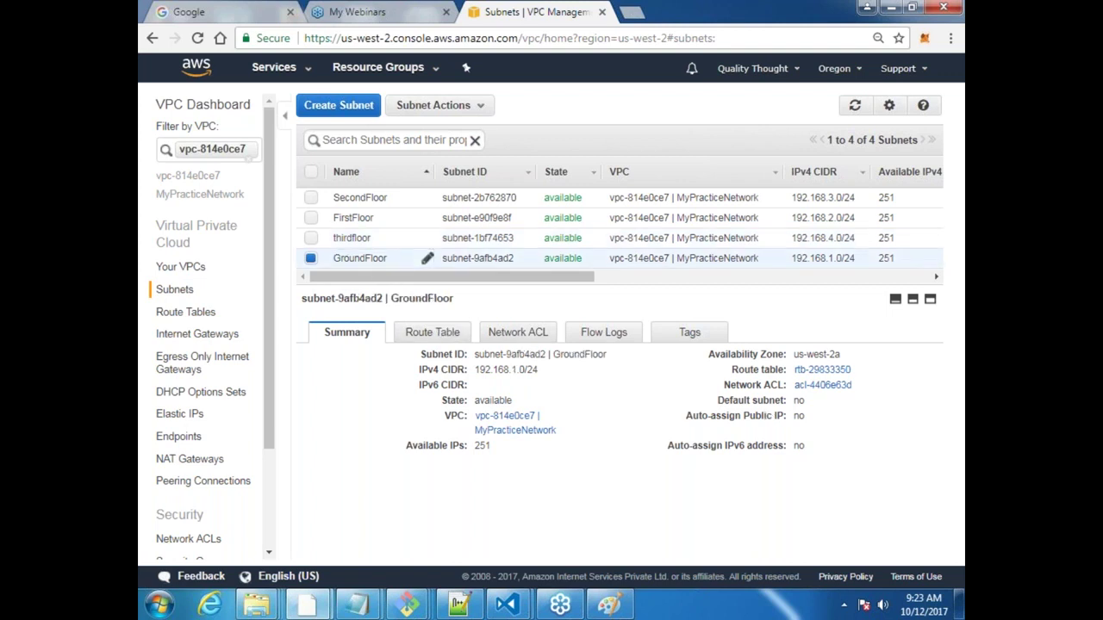
Show the GroundFloor subnet's route table routes and open the linked route table in a separate browser tab.
left_click(438, 335)
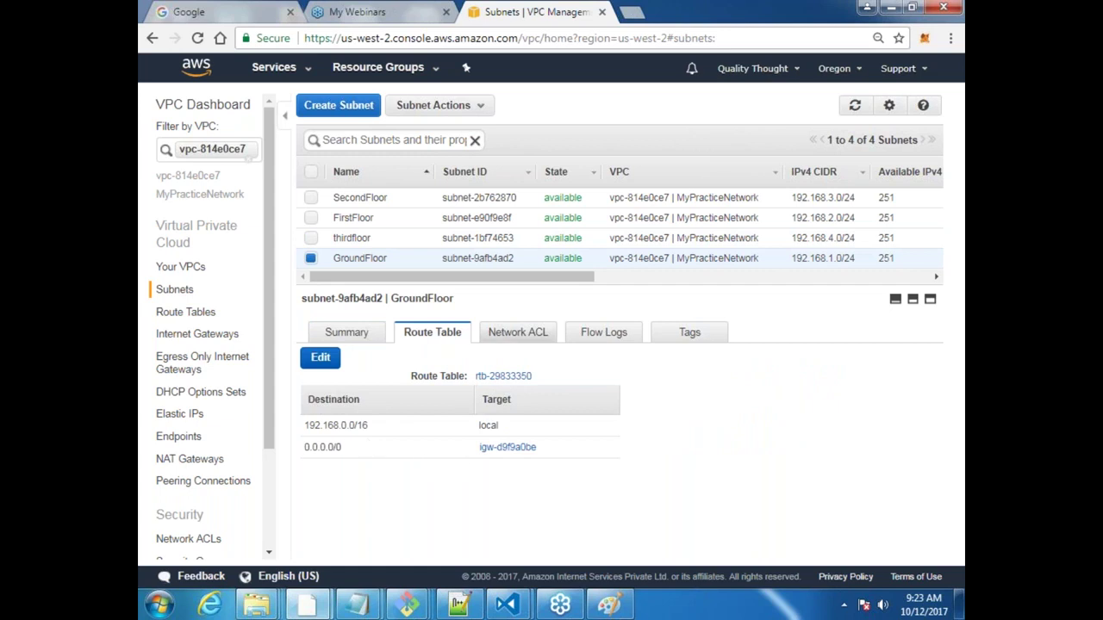
left_click(503, 376, "ctrl")
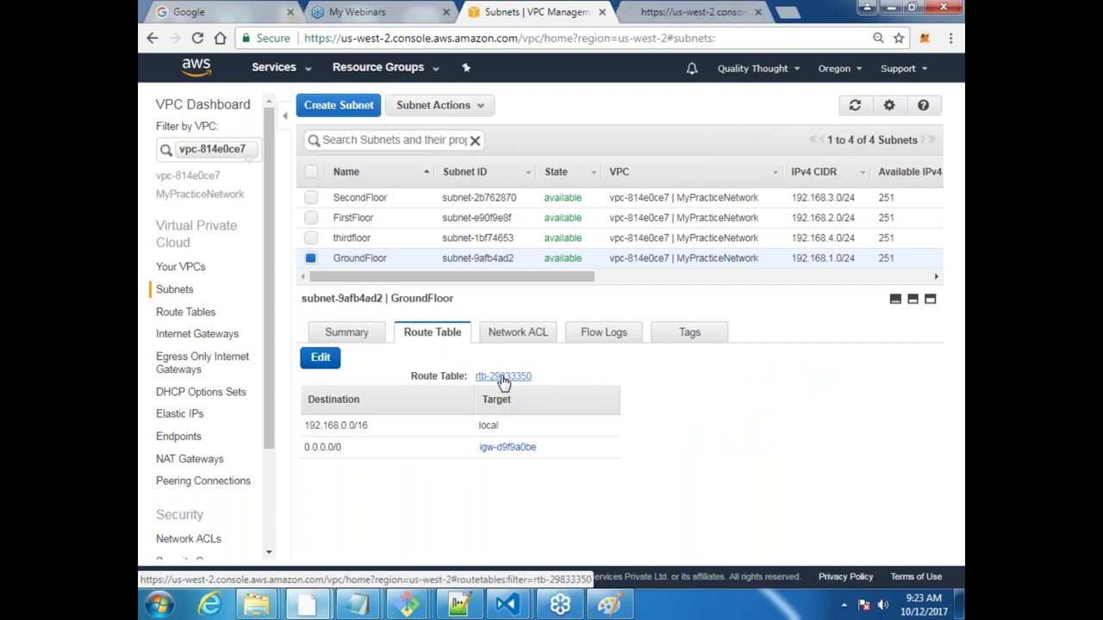
left_click(708, 20)
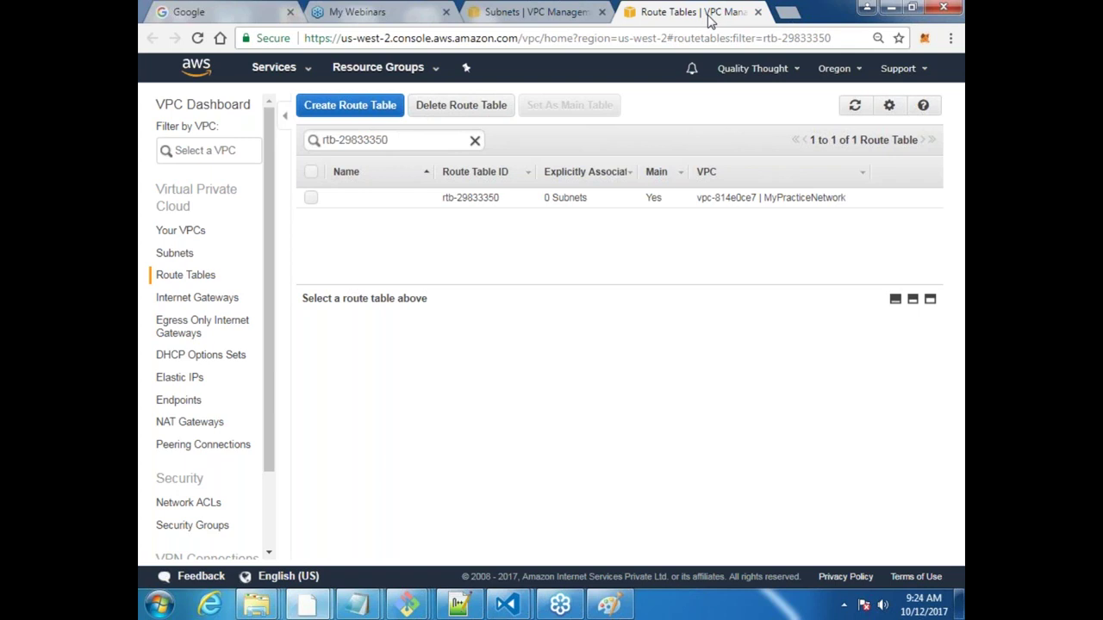
Leave the browser for the desktop and launch Notepad with a blank document.
key("super+d")
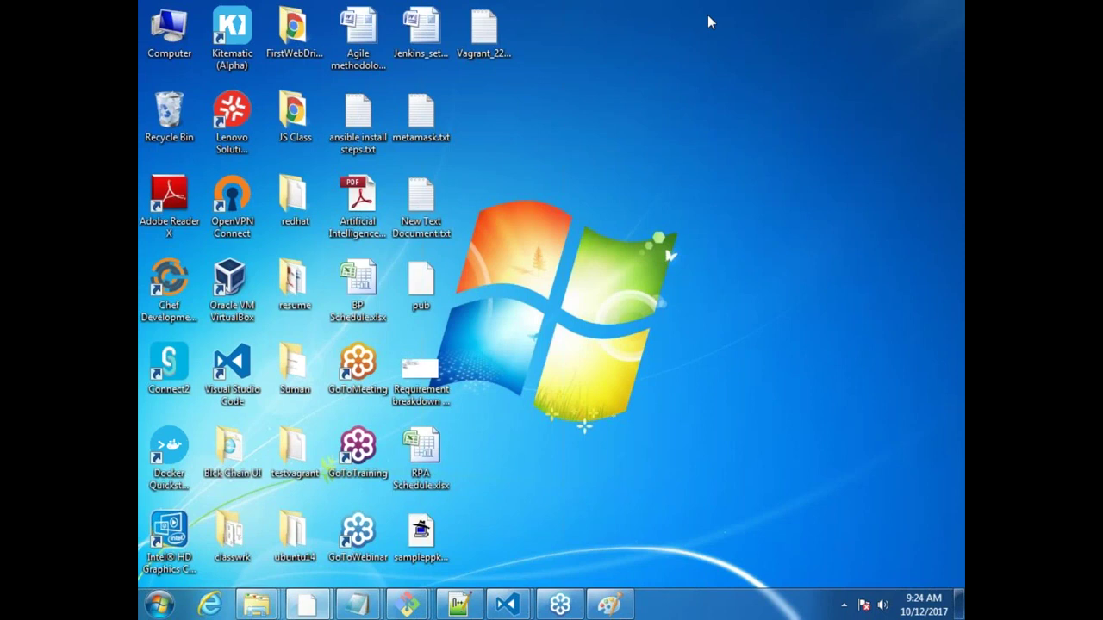
key("super+r")
type("number")
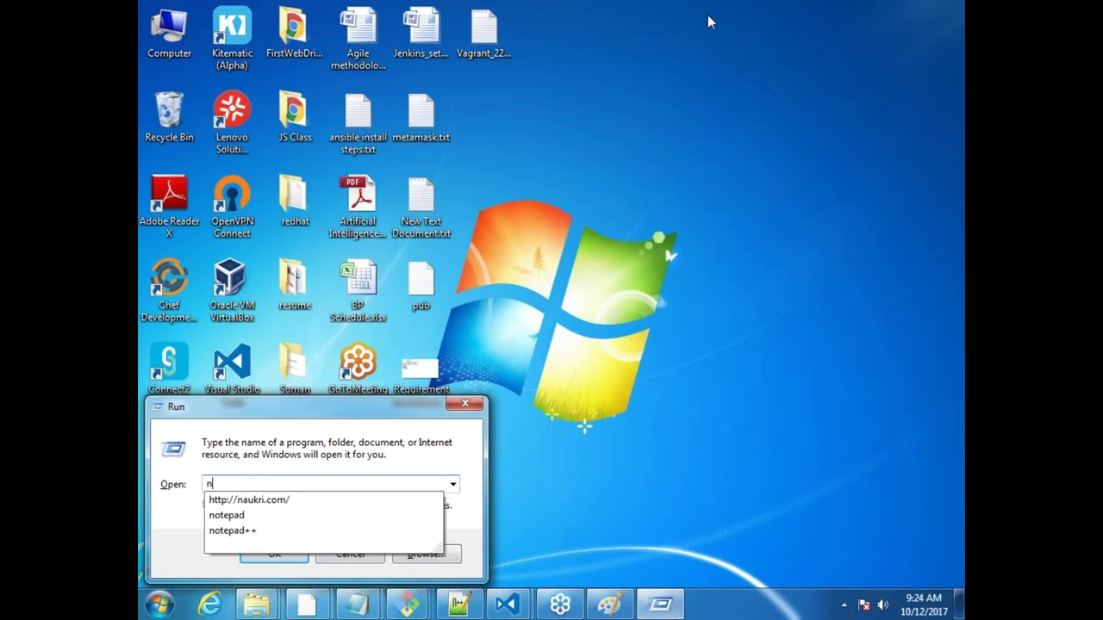
key("Return")
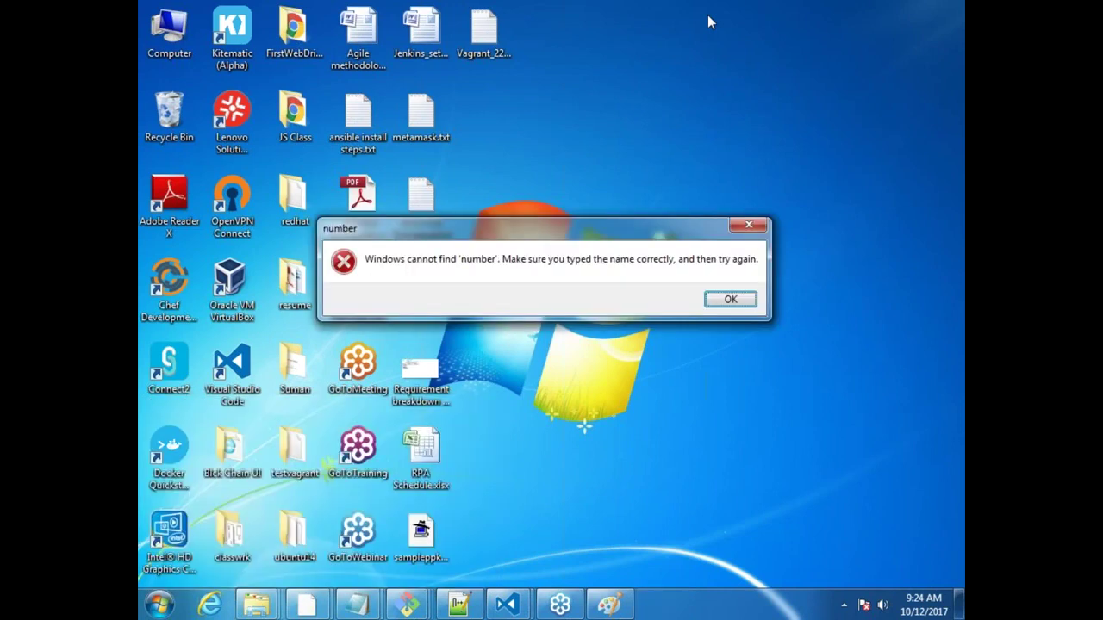
key("Return")
type("notepad")
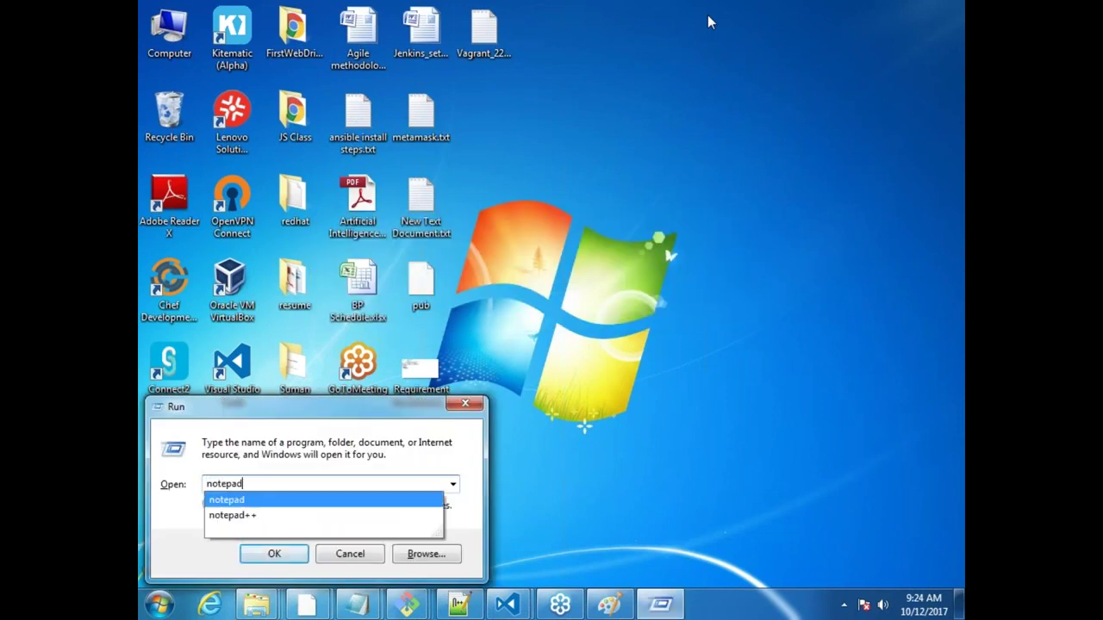
key("Return")
Write the formulas 2^n-2 and 2^n-5 in the Notepad document, separated by a blank line.
type("2")
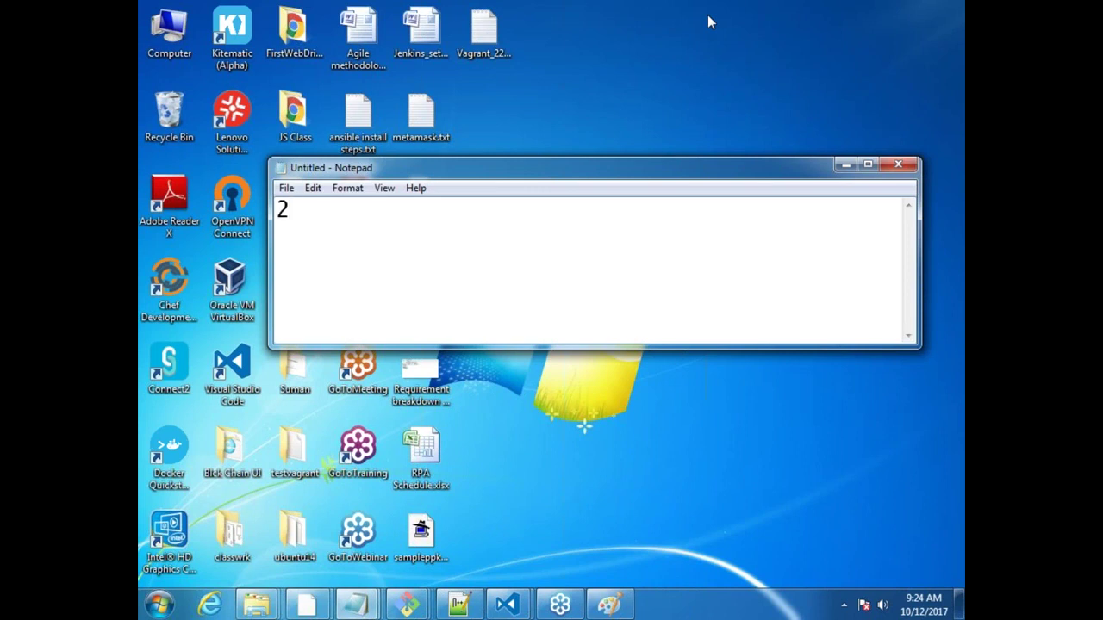
type("^n-2")
key("Return")
key("Return")
type("2^n-")
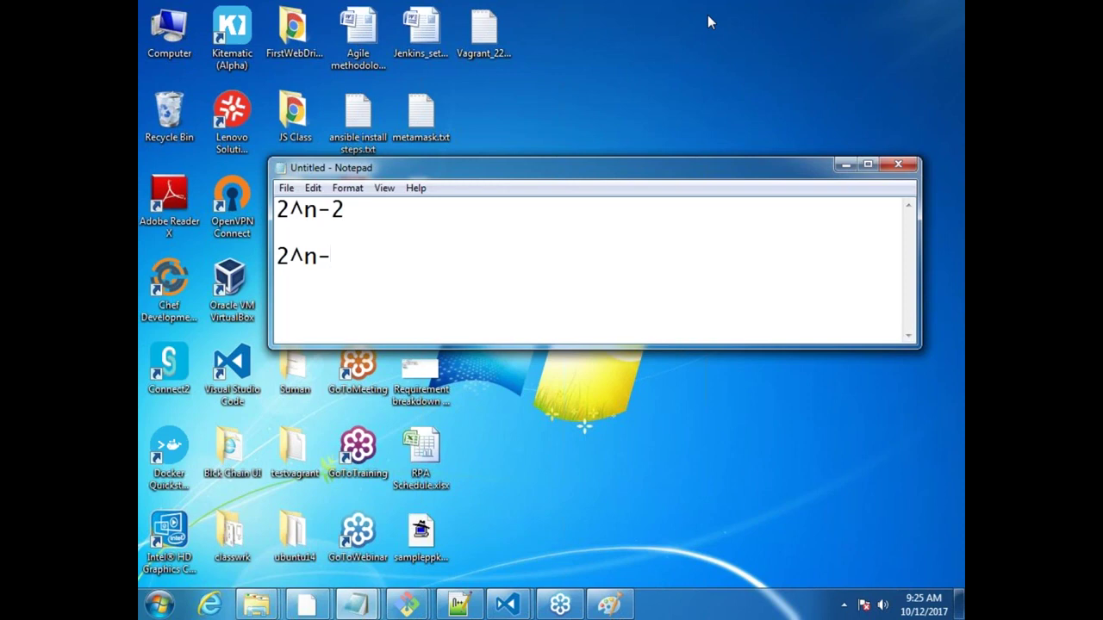
type("5")
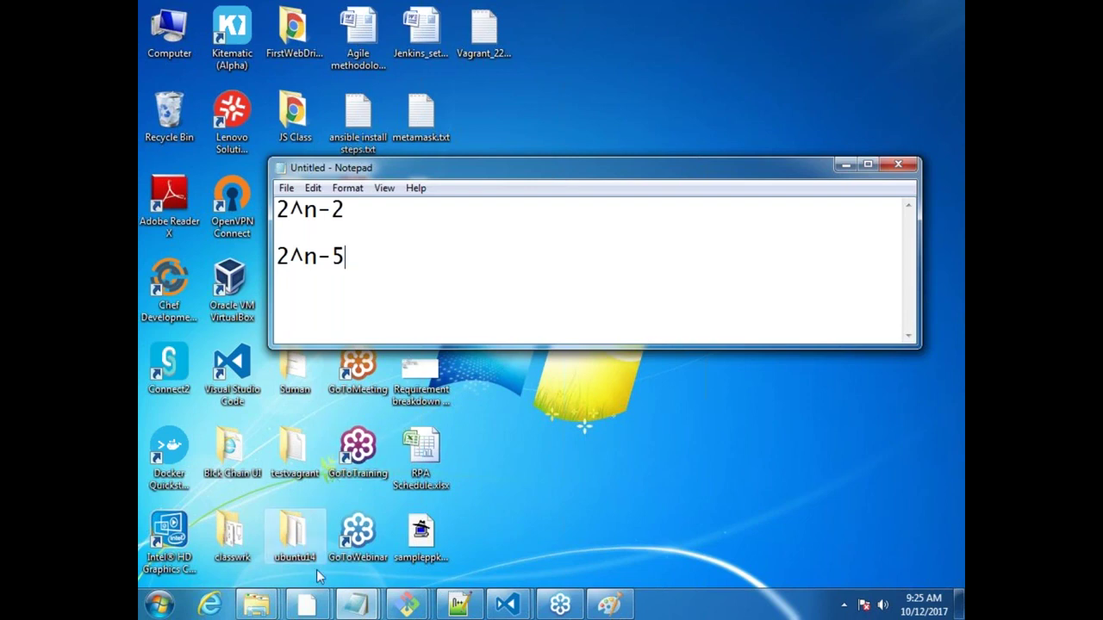
Switch back to Chrome and replace the Subnets page with the EC2 list of running instances.
mouse_move(308, 606)
left_click(239, 492)
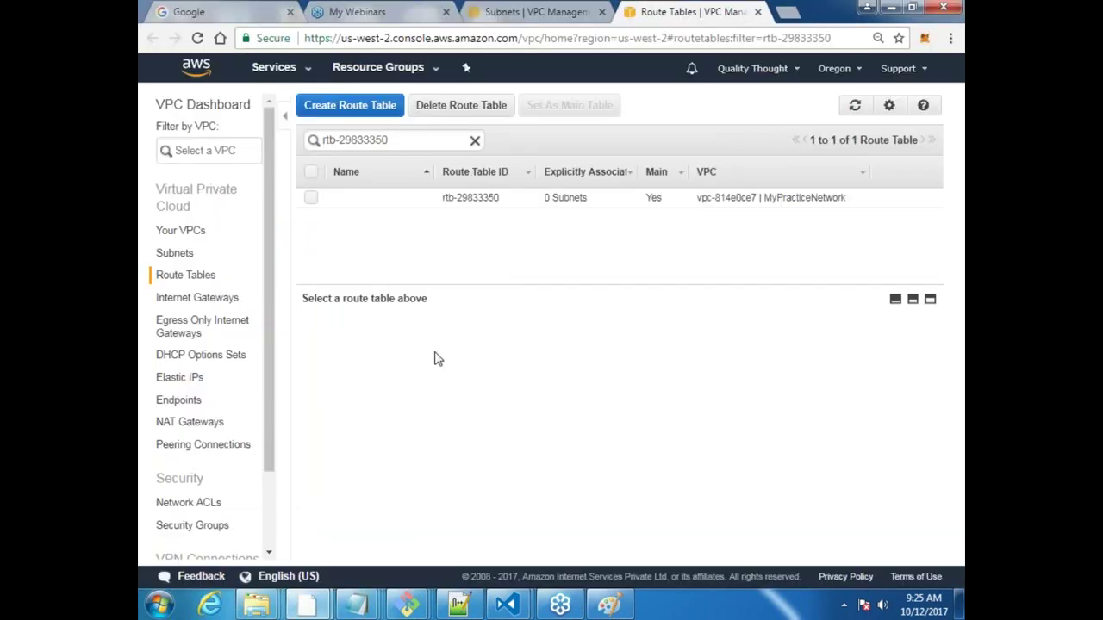
left_click(539, 12)
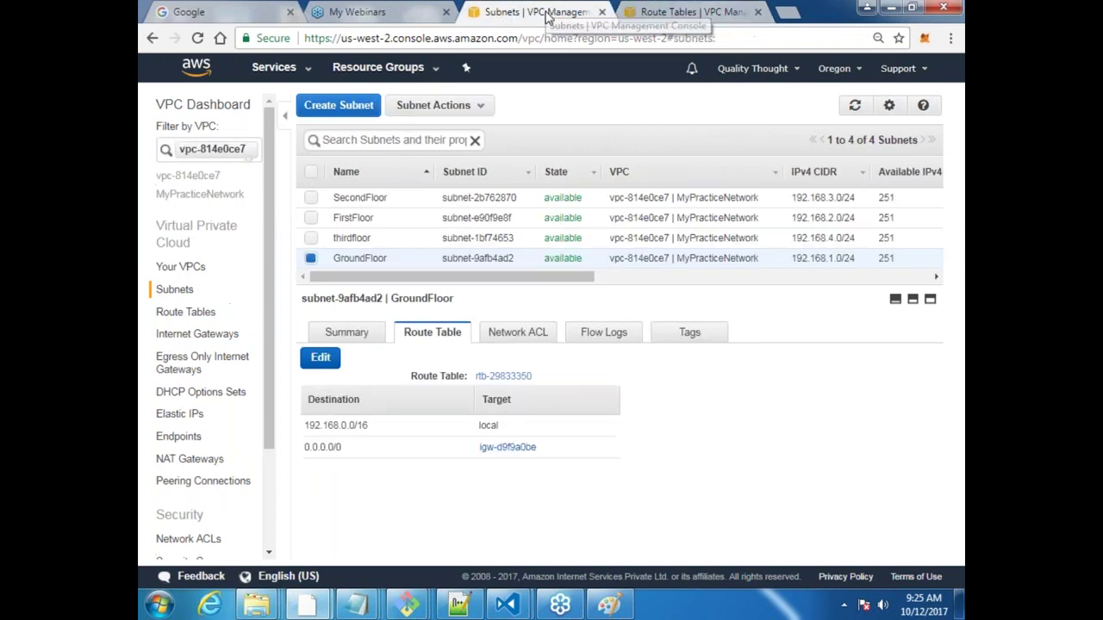
left_click(305, 71)
left_click(364, 184)
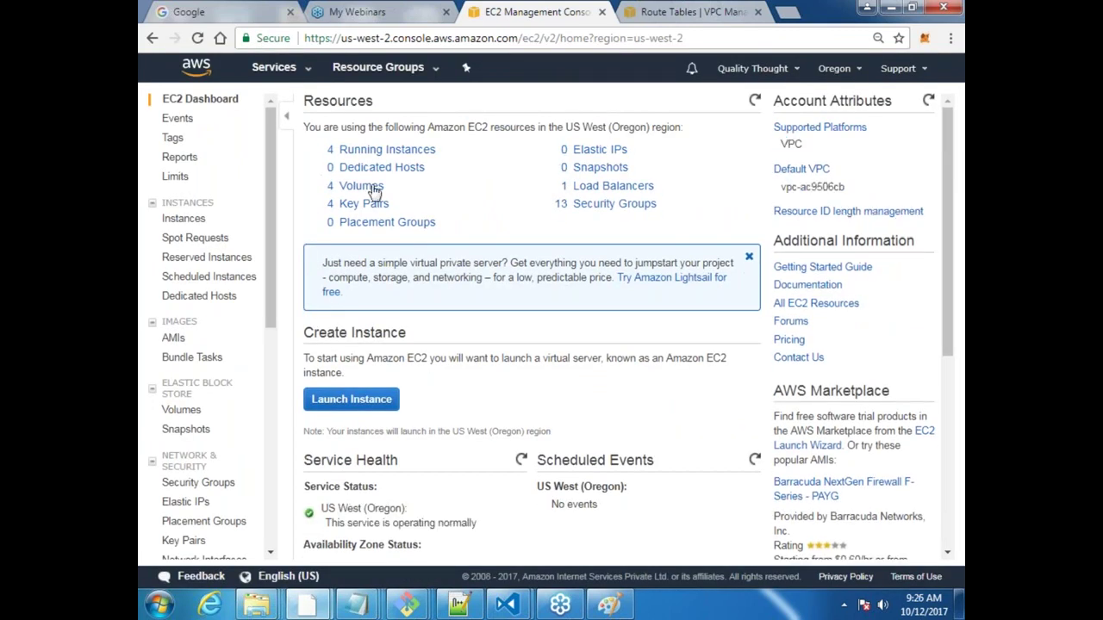
left_click(384, 150)
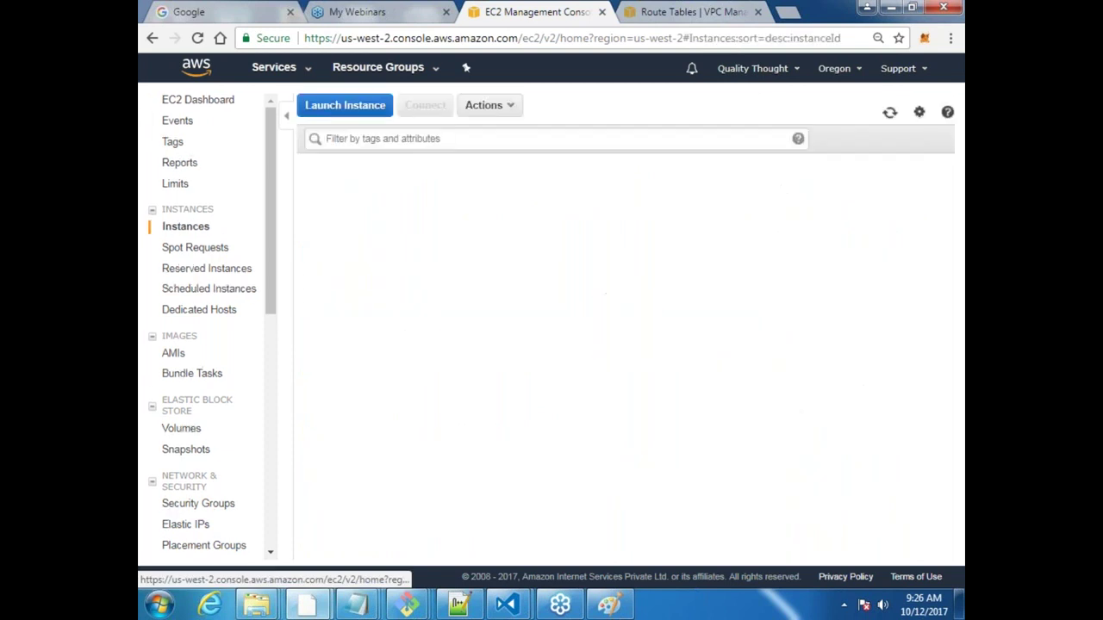
Stop the EC2 instances Node 3, Node2, Control Machine and Node 1 together.
left_click(312, 170)
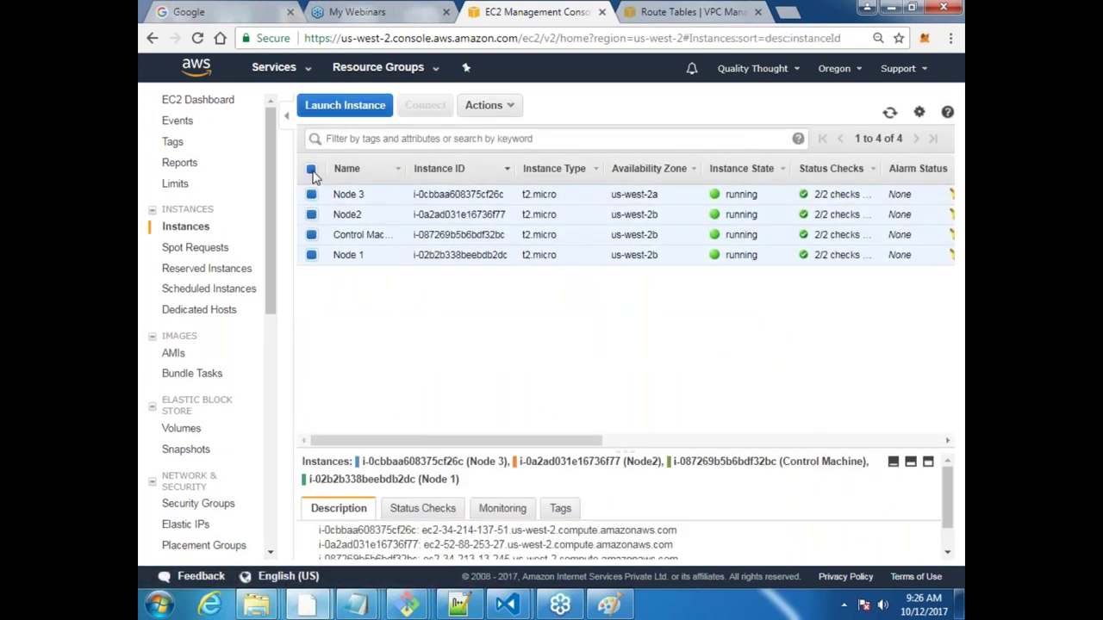
left_click(485, 105)
mouse_move(538, 193)
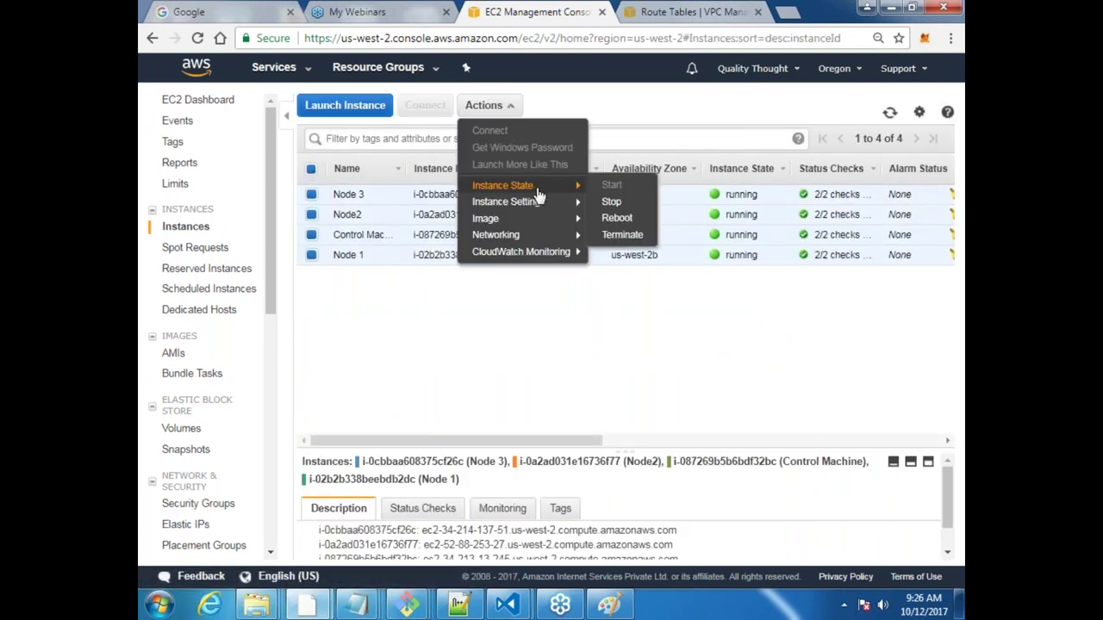
left_click(639, 203)
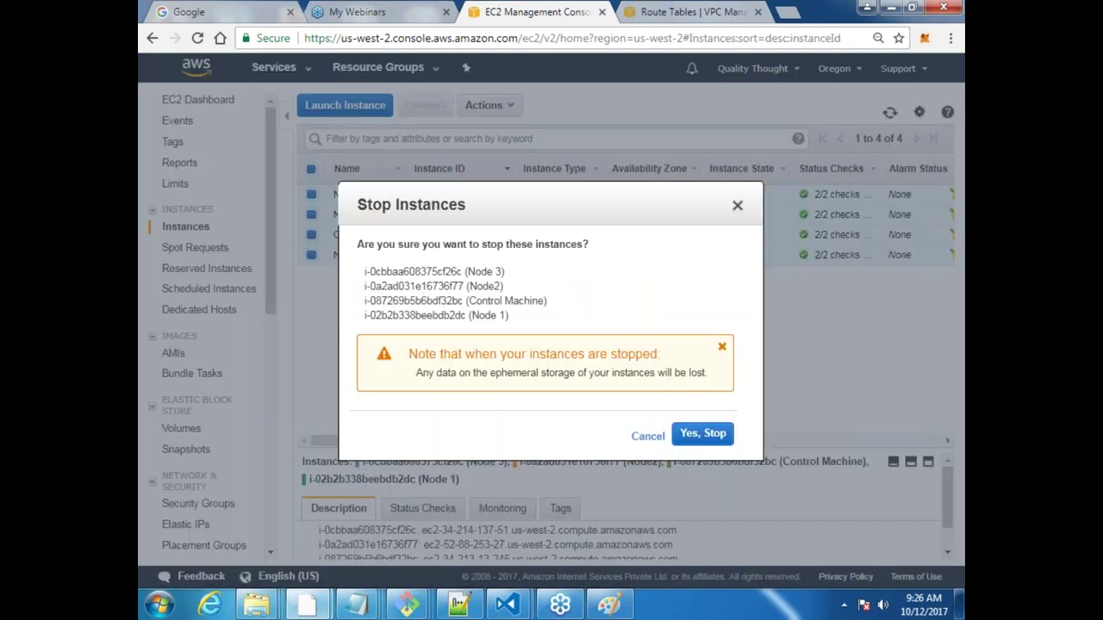
left_click(712, 437)
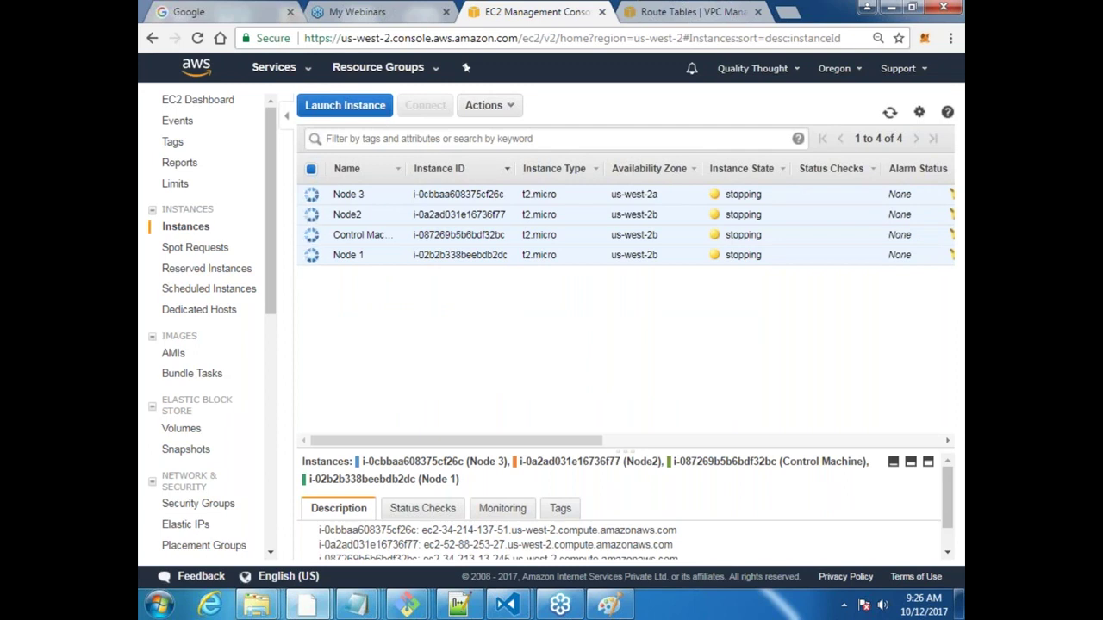
Start launching a new instance with Amazon Linux AMI 2017.09.0 (HVM) and the t2.micro type, continuing to the instance details.
left_click(349, 105)
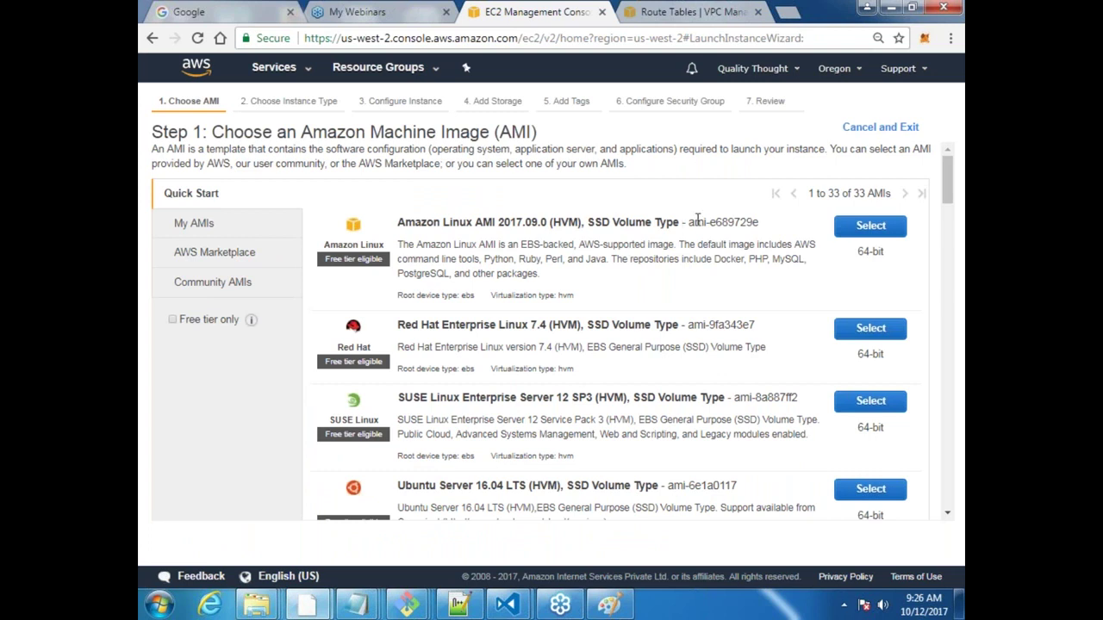
left_click(868, 226)
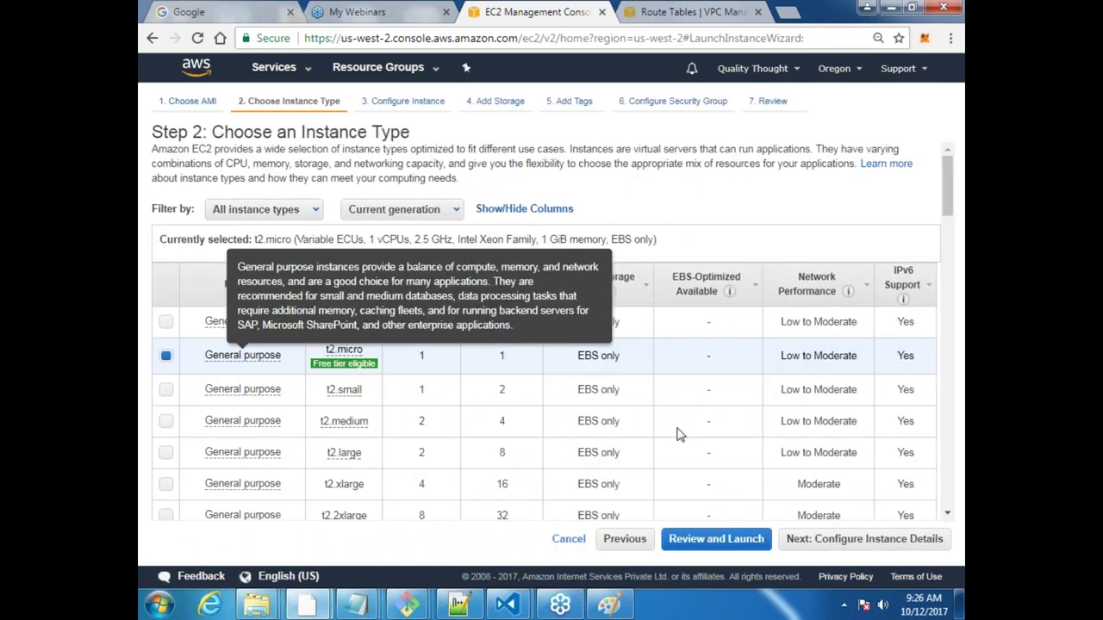
left_click(896, 541)
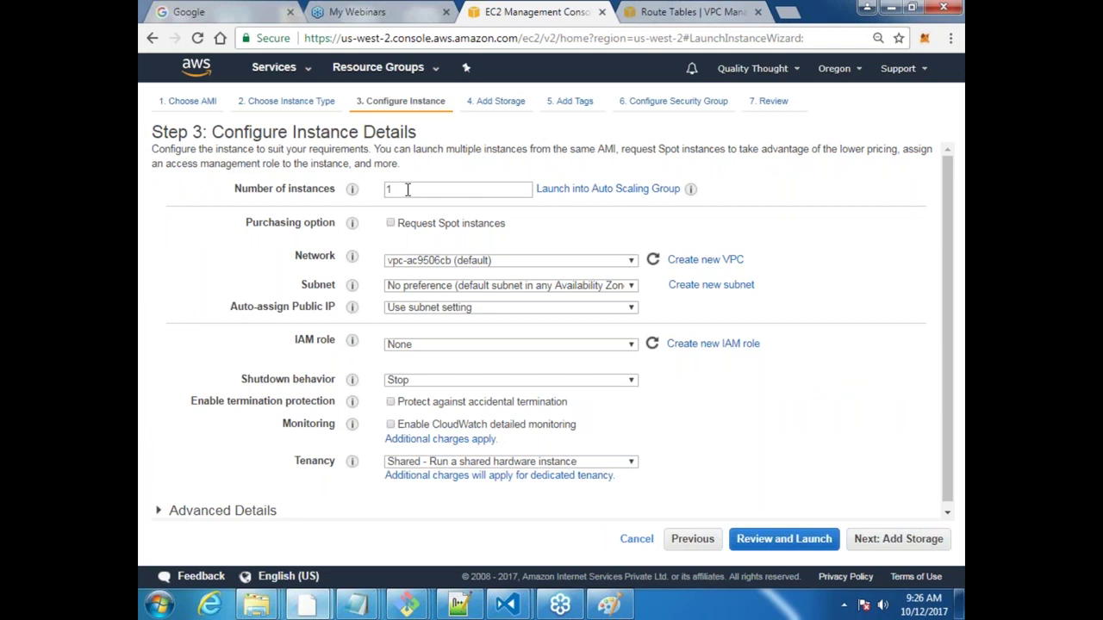
Set the instance's network to MyPracticeNetwork, its subnet to GroundFloor in us-west-2a, and auto-assign public IP to Enable.
left_click(501, 262)
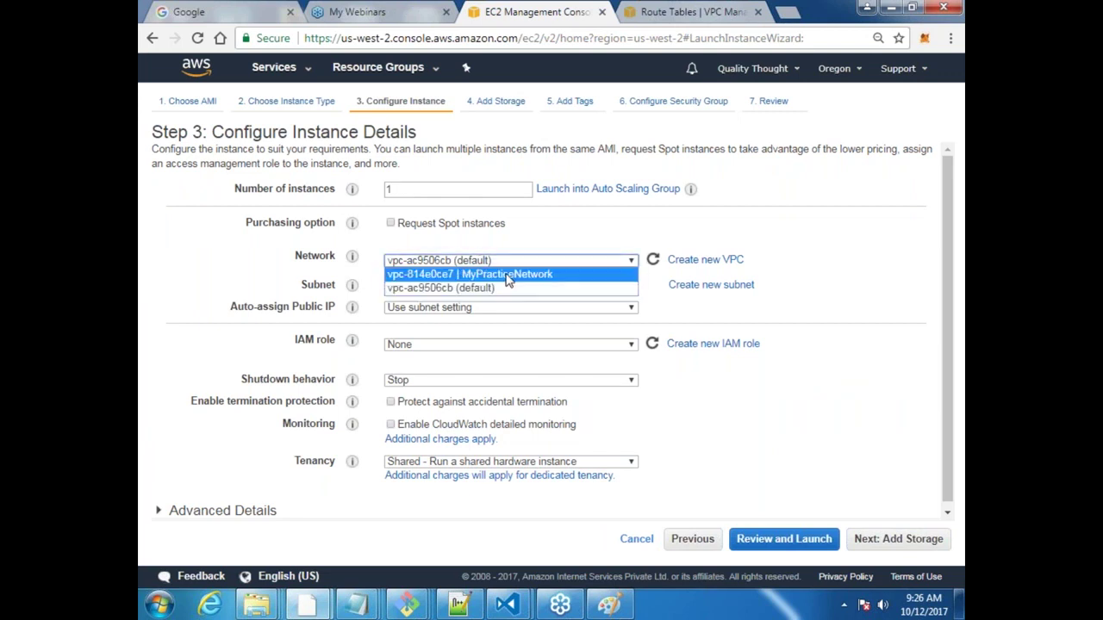
left_click(508, 274)
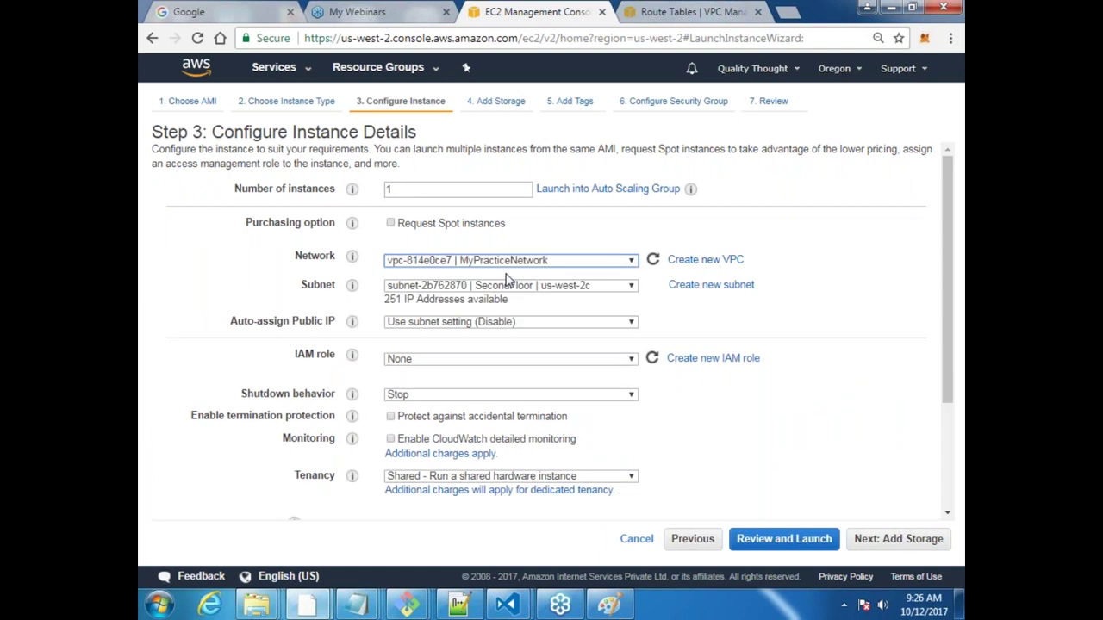
left_click(552, 287)
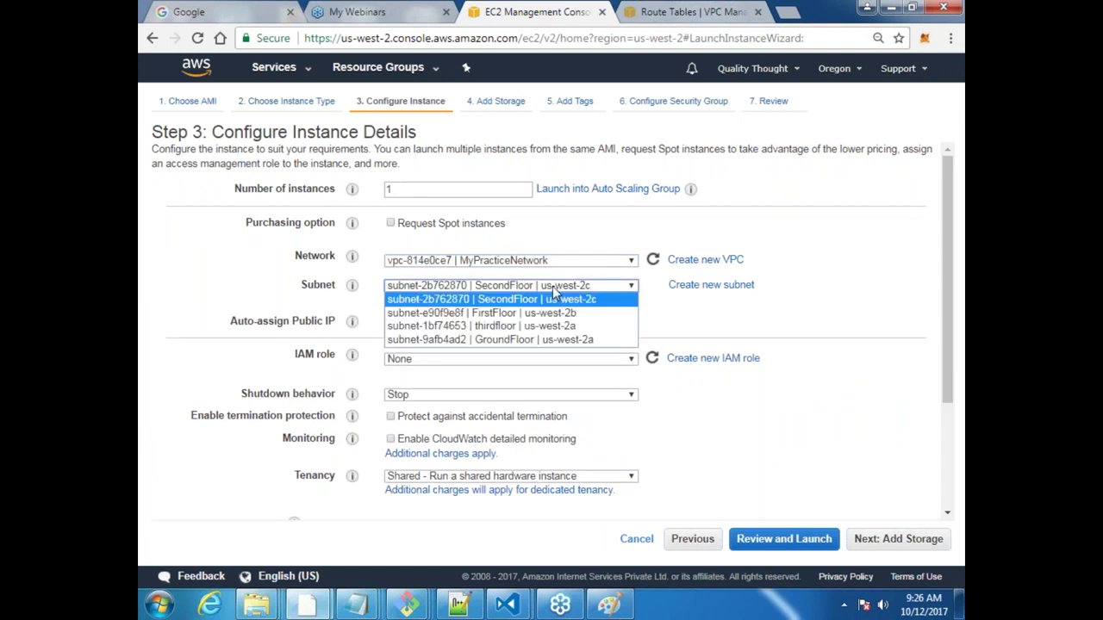
left_click(584, 339)
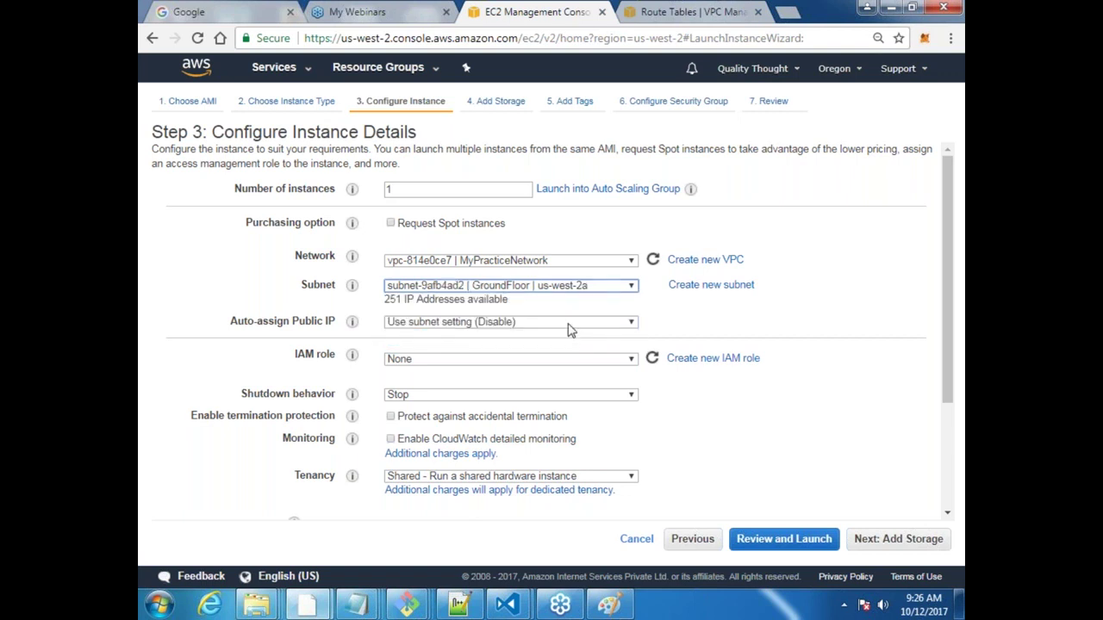
left_click(573, 326)
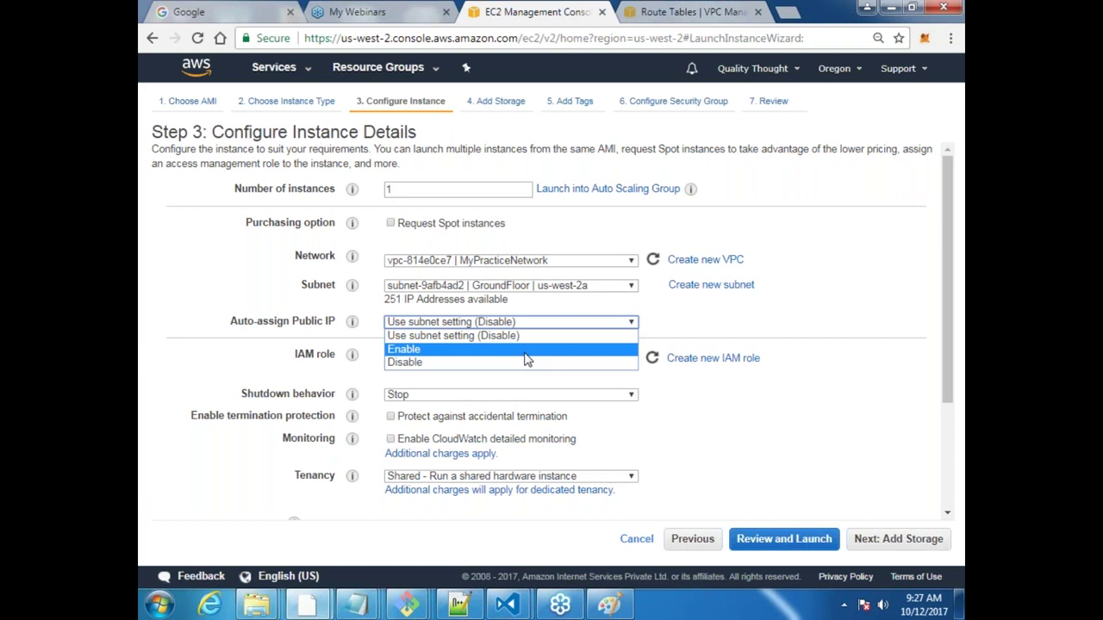
left_click(527, 353)
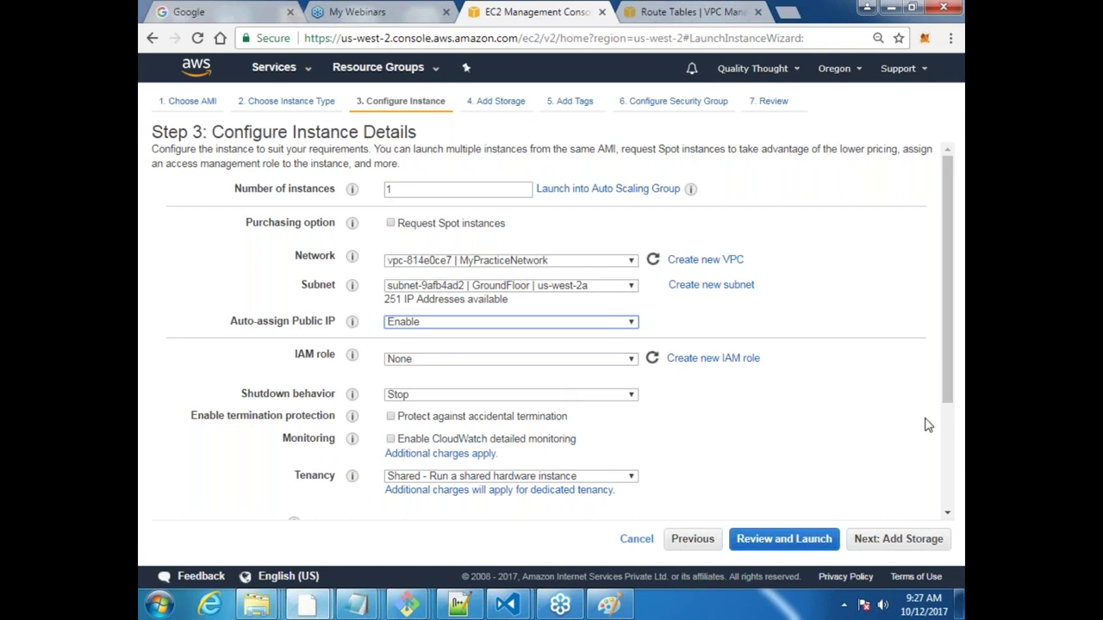
left_click_drag(950, 353, 956, 401)
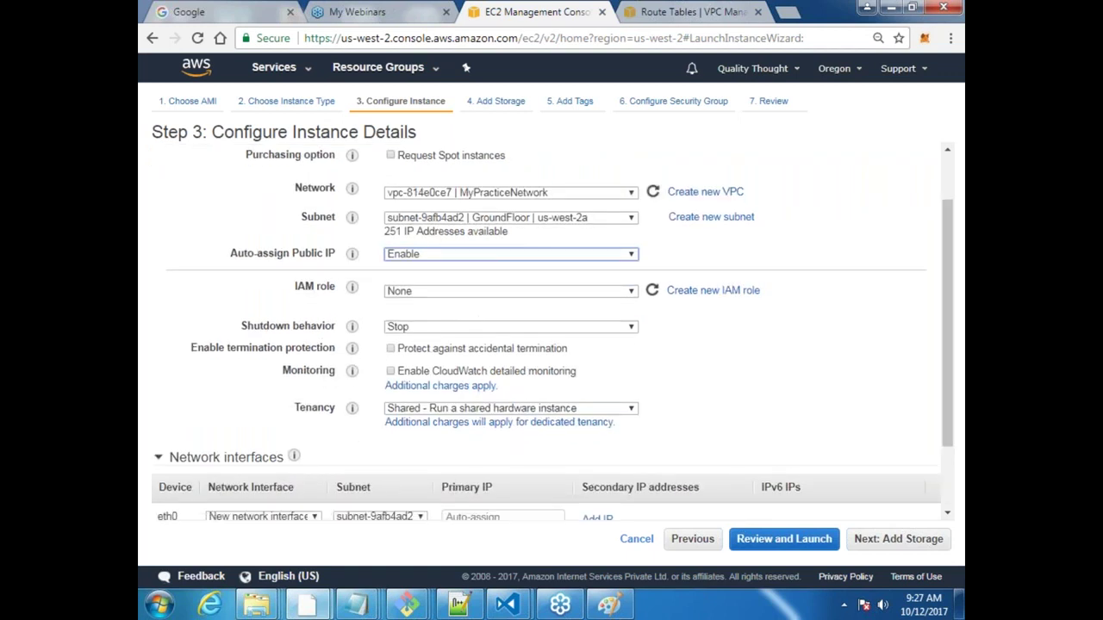
Accept the default storage and add a Name tag with the value GroundFloor to the instance.
left_click(902, 545)
left_click(903, 541)
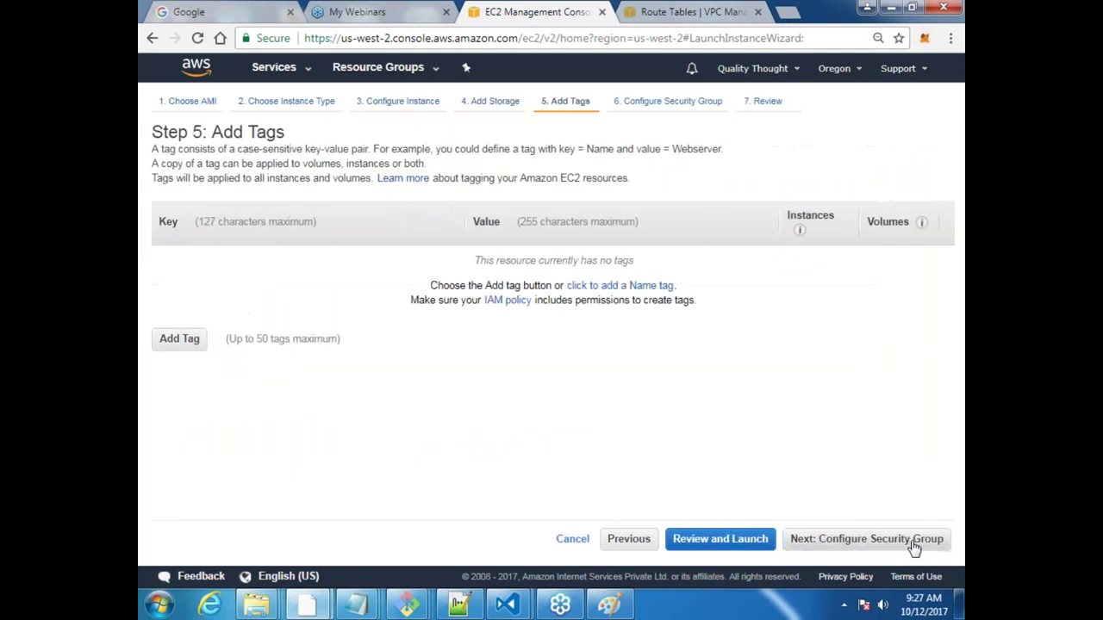
left_click(633, 287)
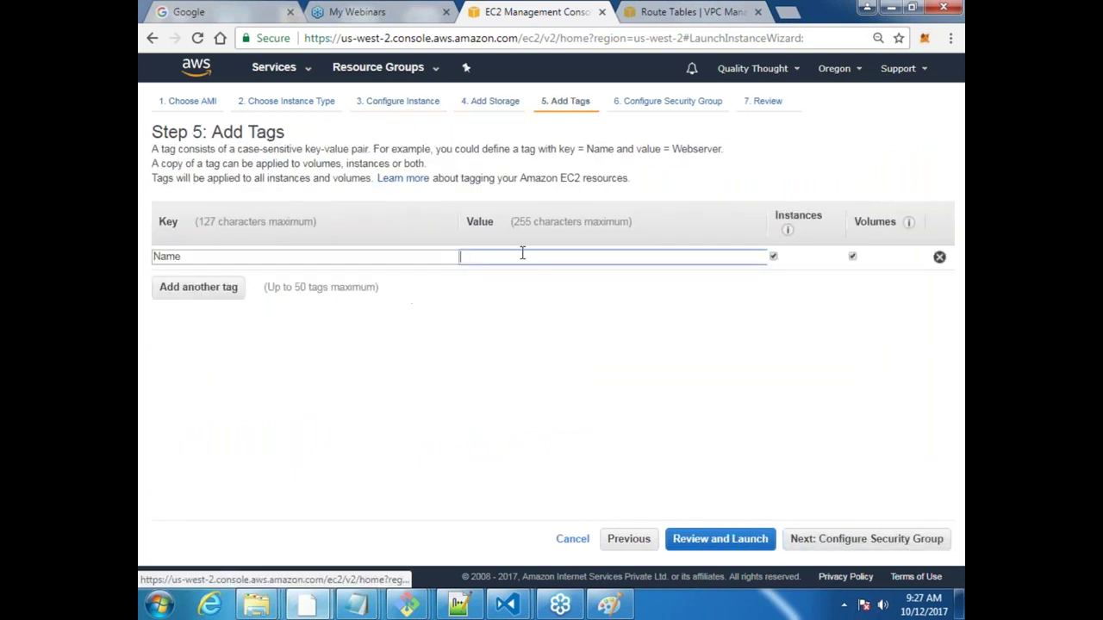
type("Ground")
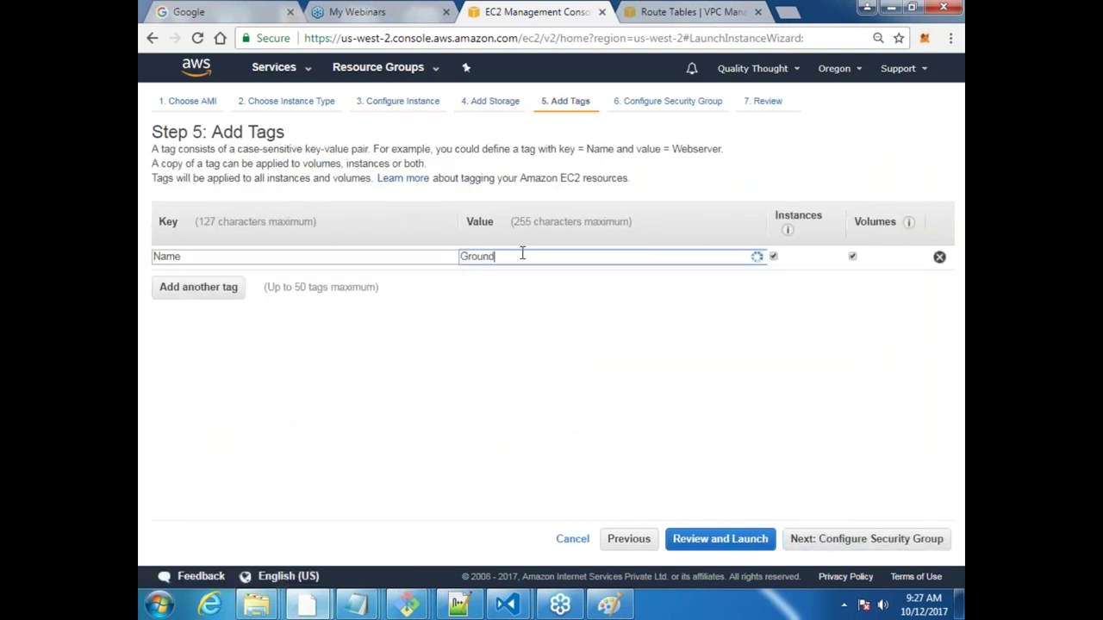
type("Floor")
left_click(526, 291)
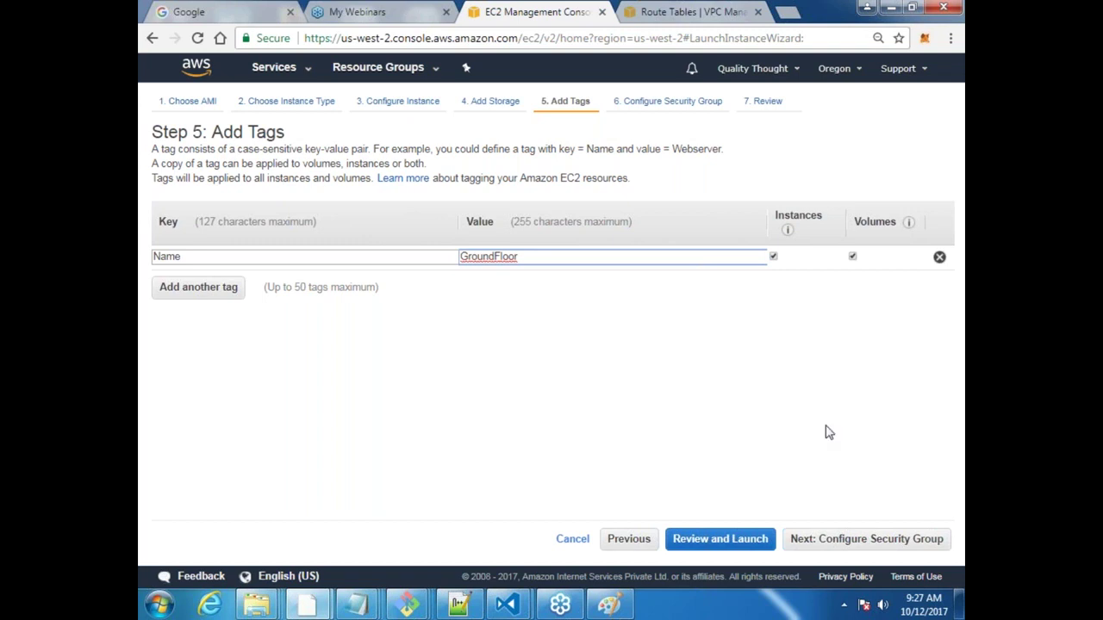
Continue to the security group settings and add a rule of type All ICMP - IPv4 to the new group.
left_click(857, 540)
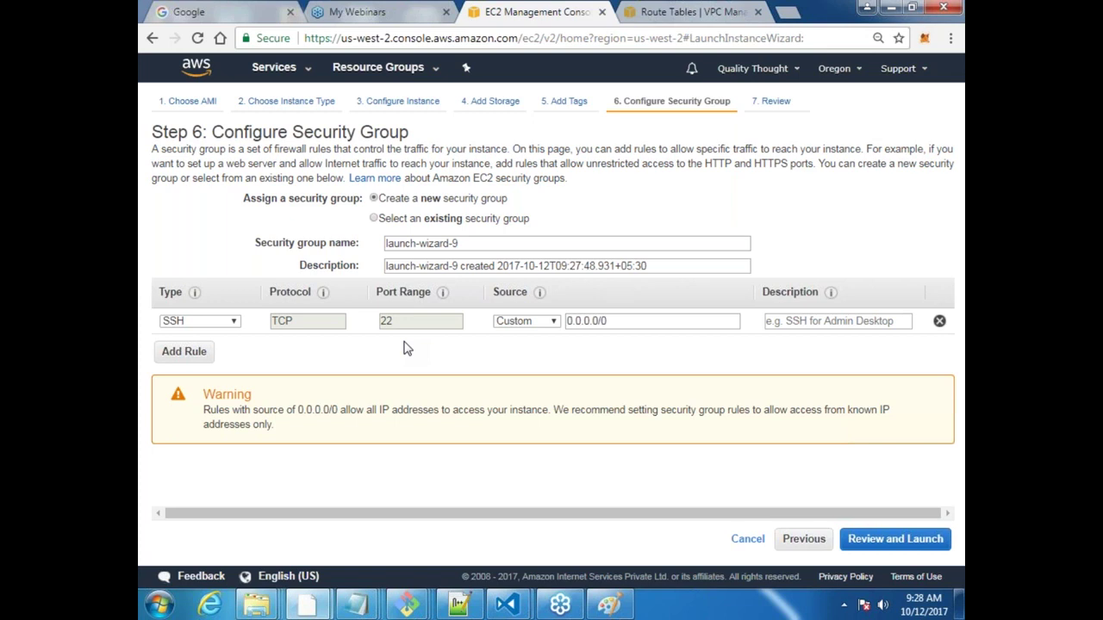
left_click(183, 352)
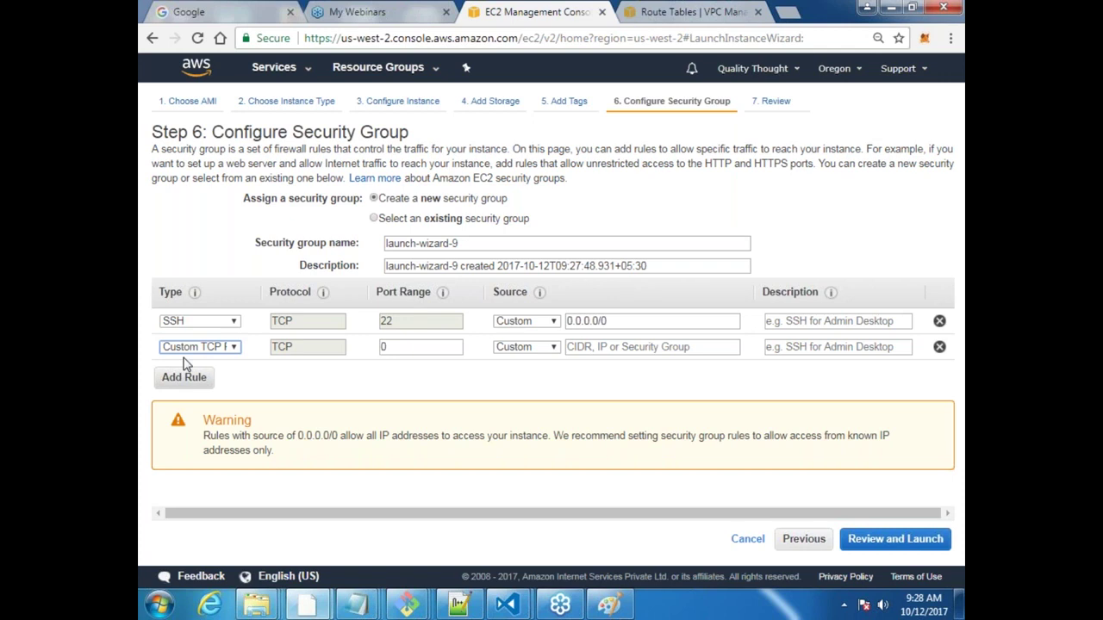
left_click(216, 350)
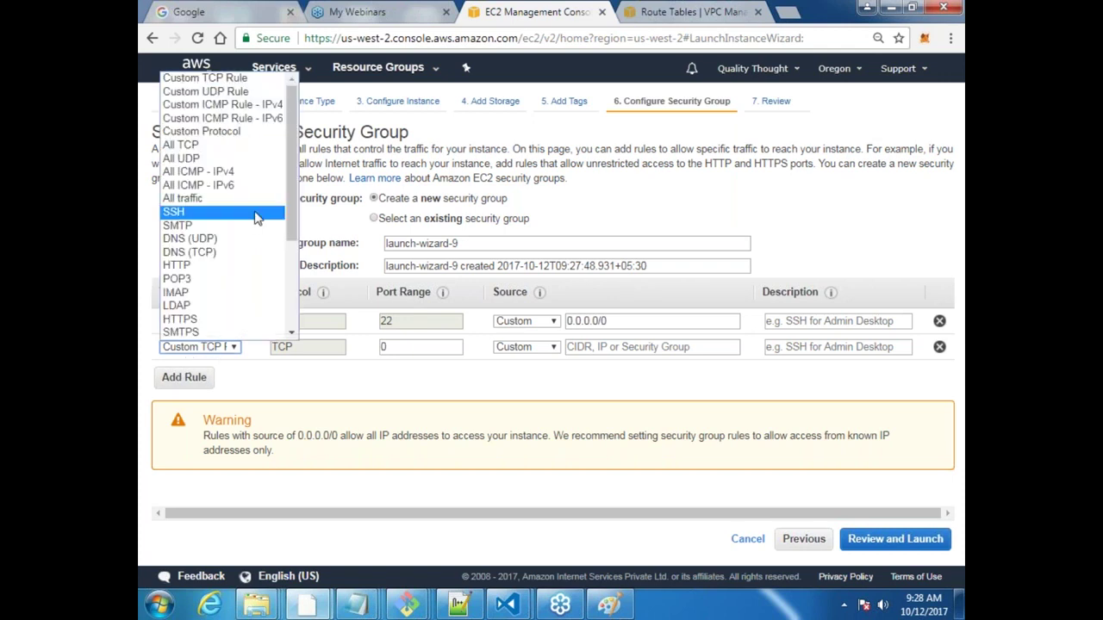
left_click(256, 171)
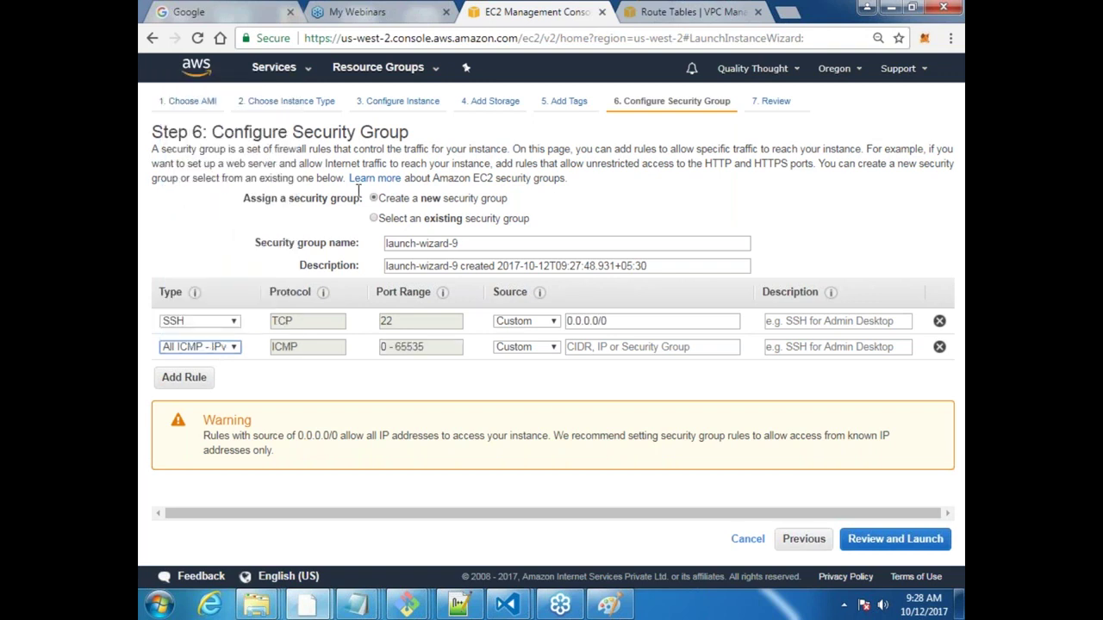
Set the ICMP rule's custom source to 192.168.0.0/16.
left_click(621, 346)
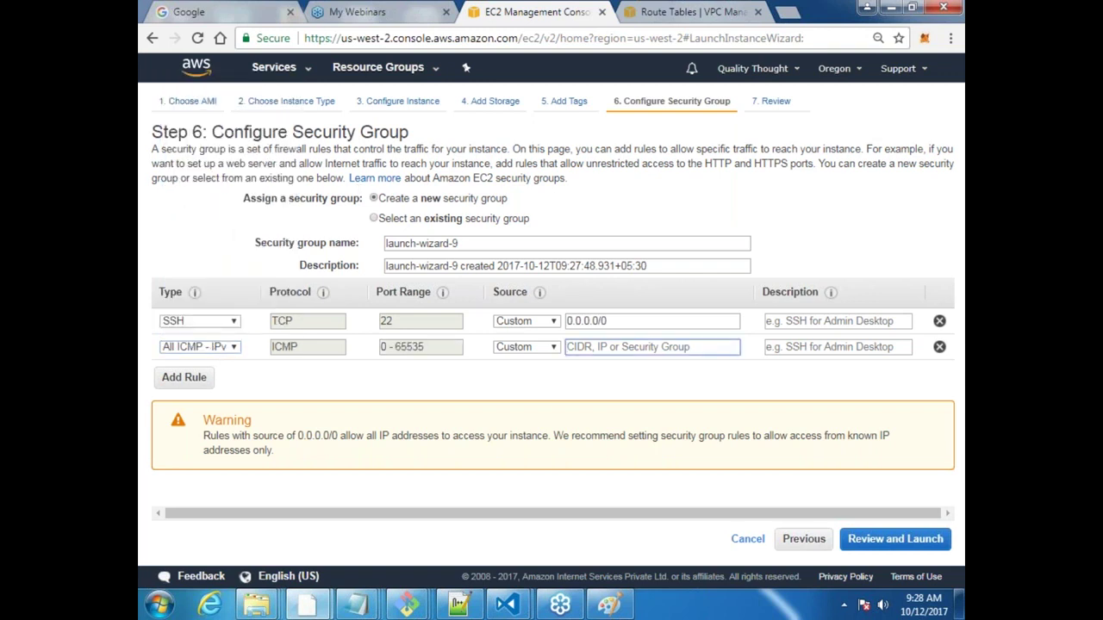
type("0.0.0.")
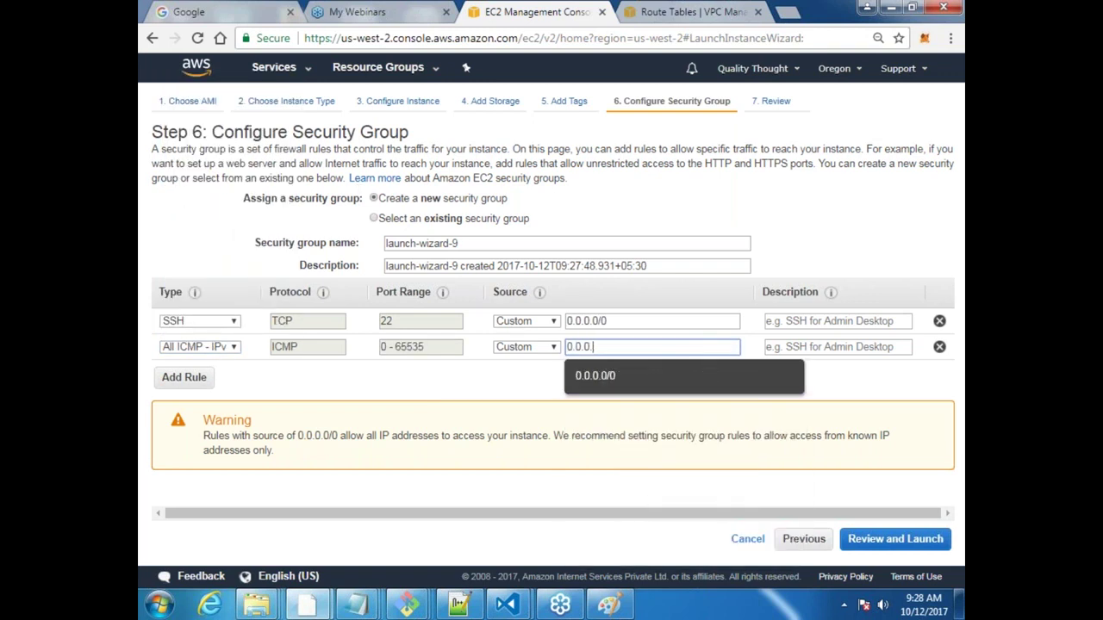
key("BackSpace")
key("BackSpace")
key("BackSpace")
key("BackSpace")
key("BackSpace")
key("BackSpace")
type("192.")
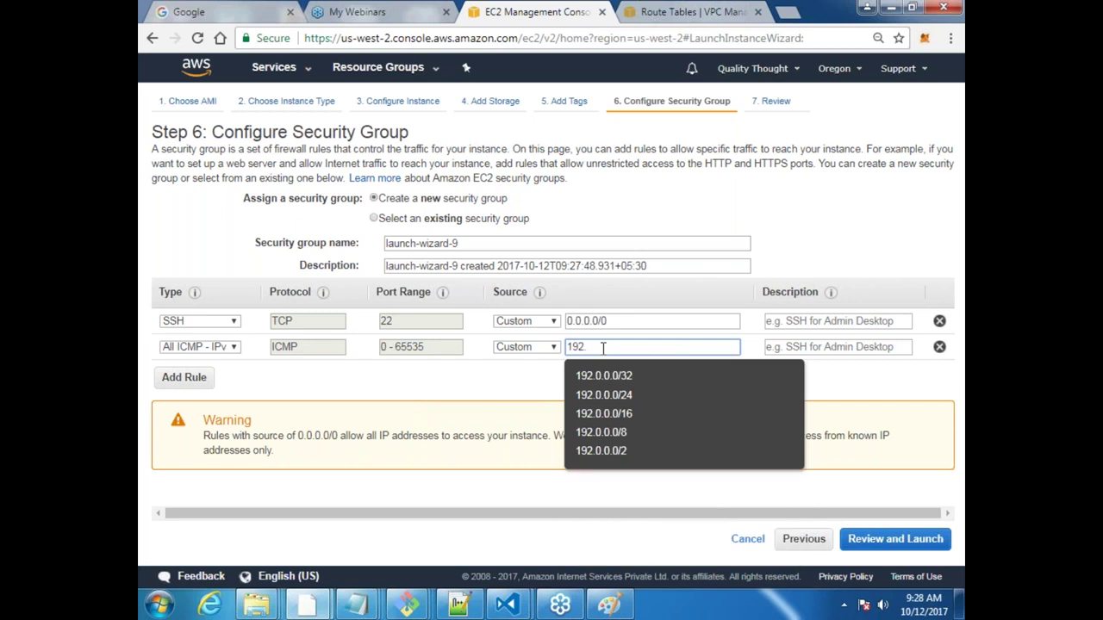
type("168.0.0")
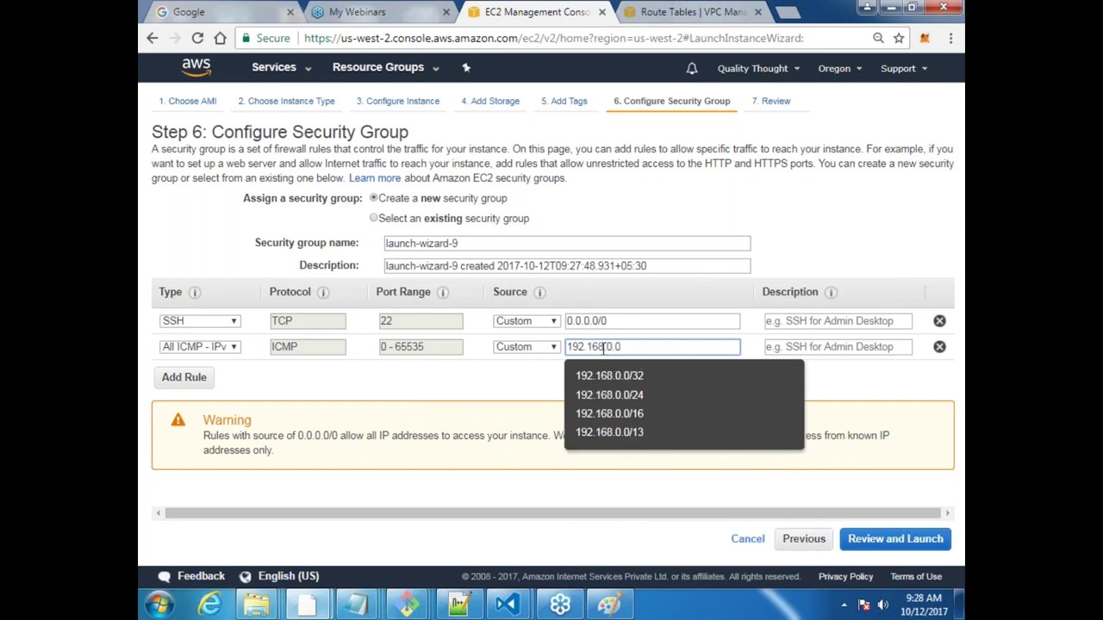
type("/16")
key("Tab")
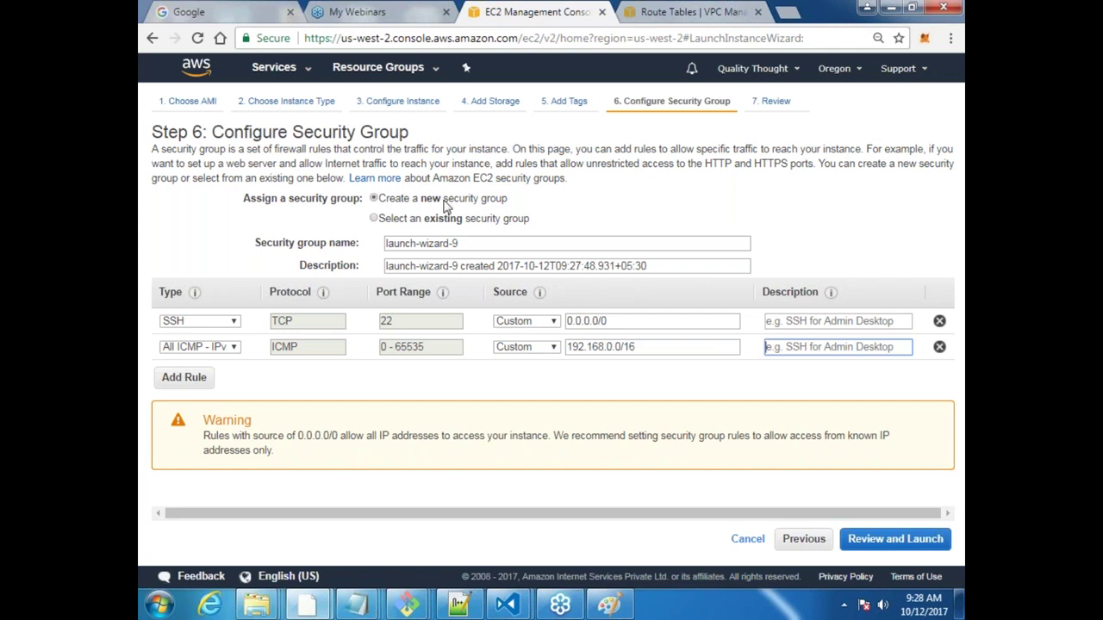
Name the new security group MyPracticeSg.
triple_click(479, 240)
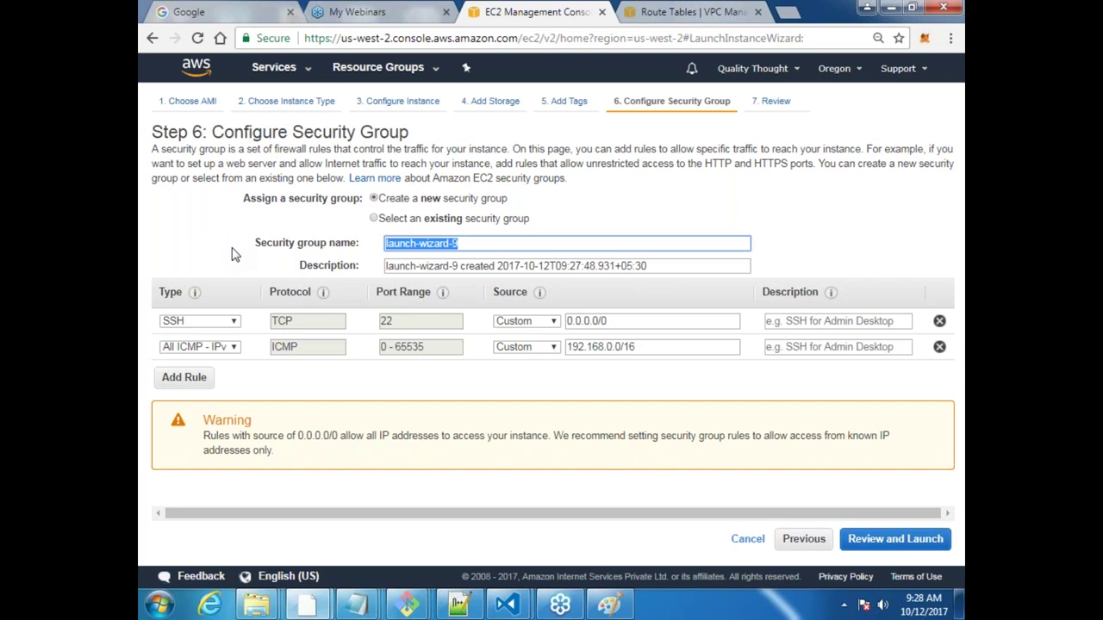
type("M")
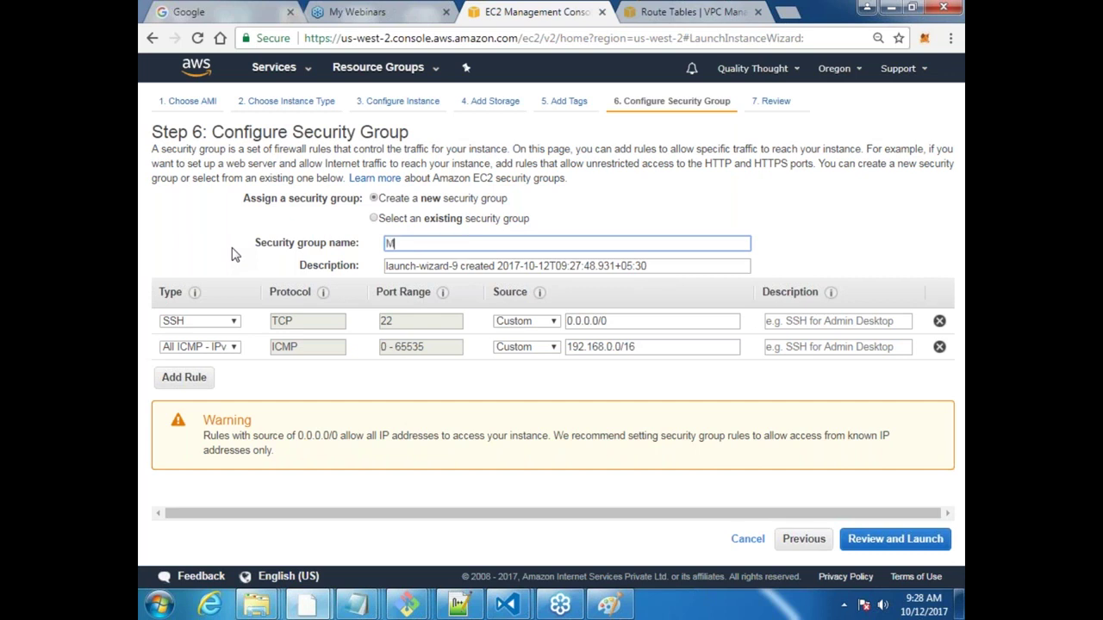
type("yPracticeSg")
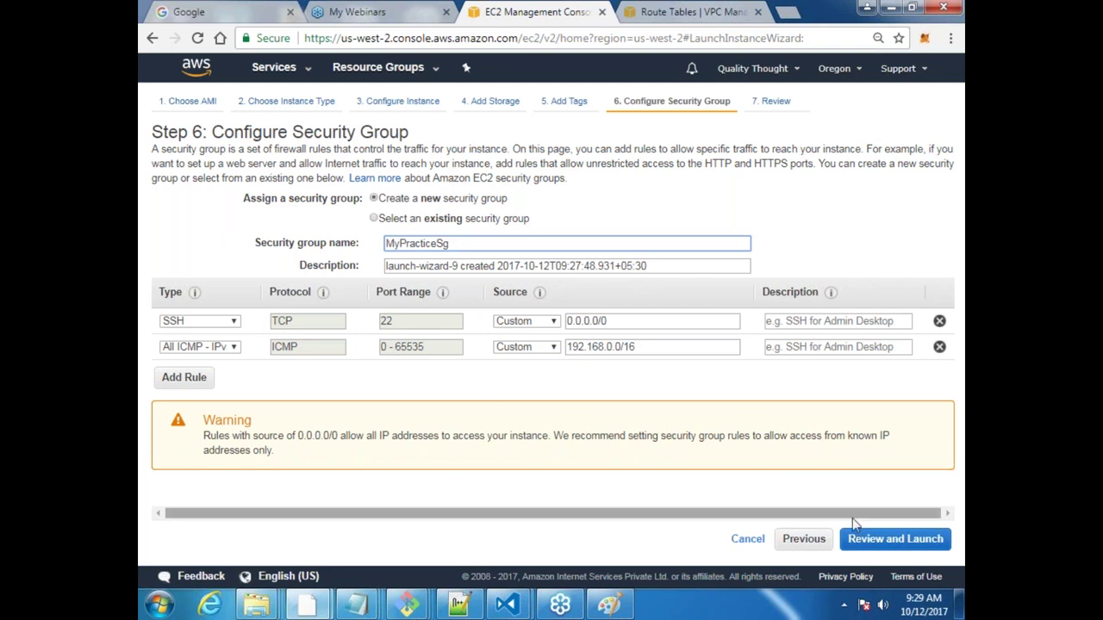
left_click(647, 346)
key("Tab")
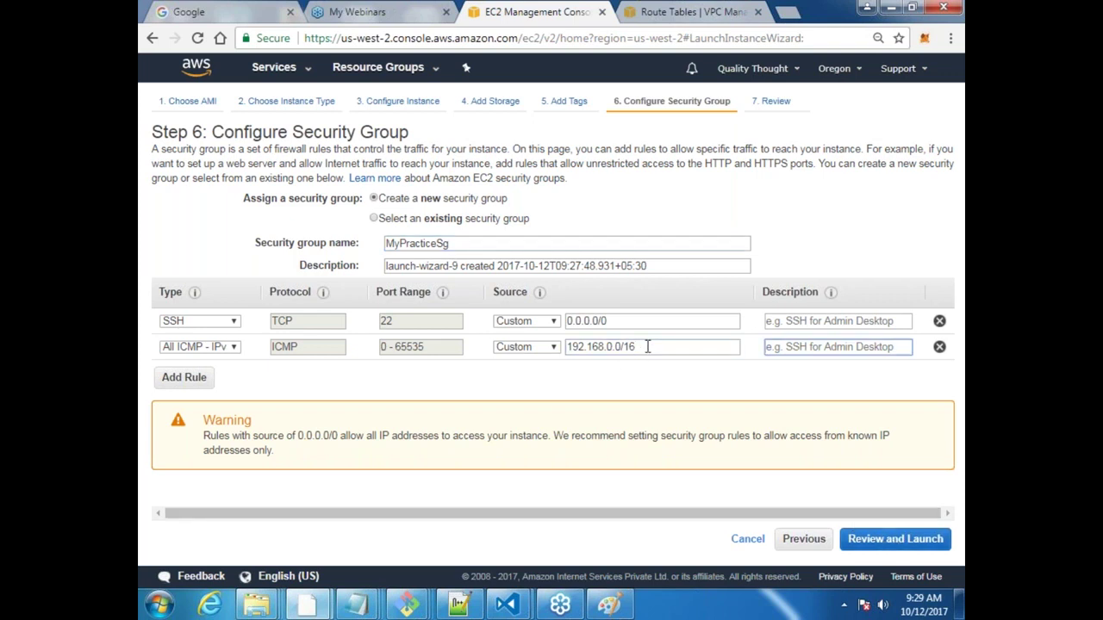
Review and launch the GroundFloor instance with the existing ansible key pair, acknowledging access to its private key file.
left_click(905, 541)
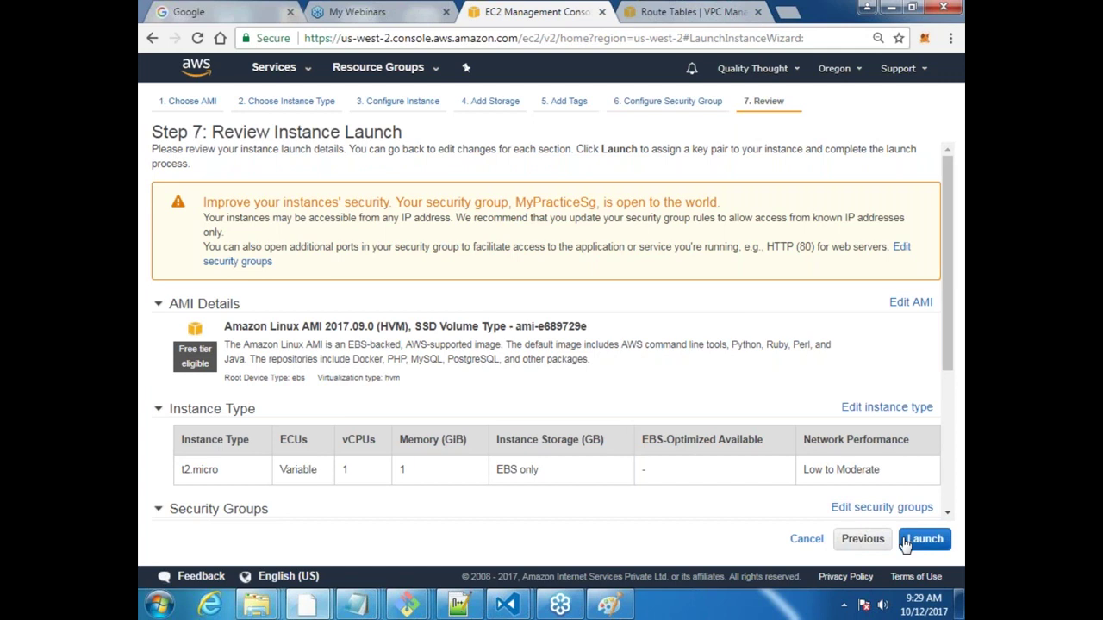
left_click(906, 541)
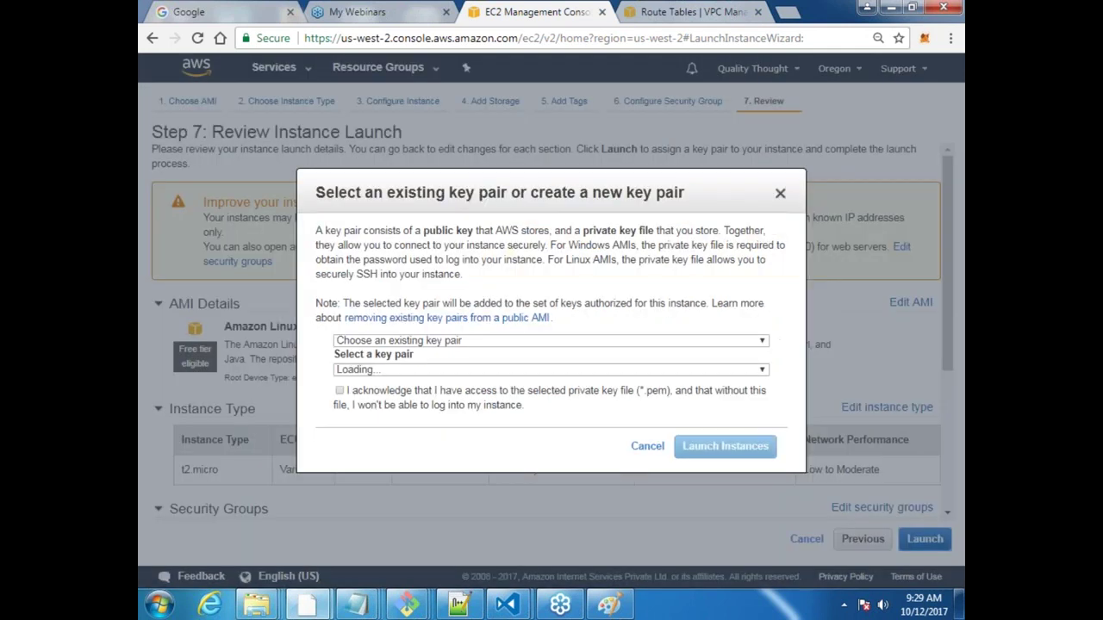
left_click(340, 391)
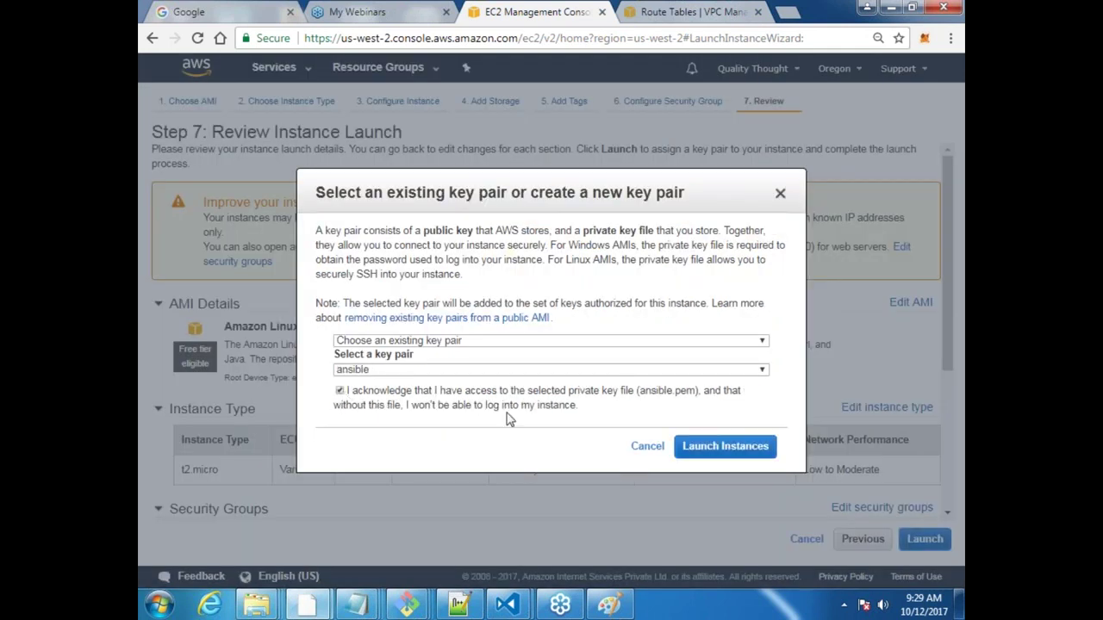
left_click(725, 447)
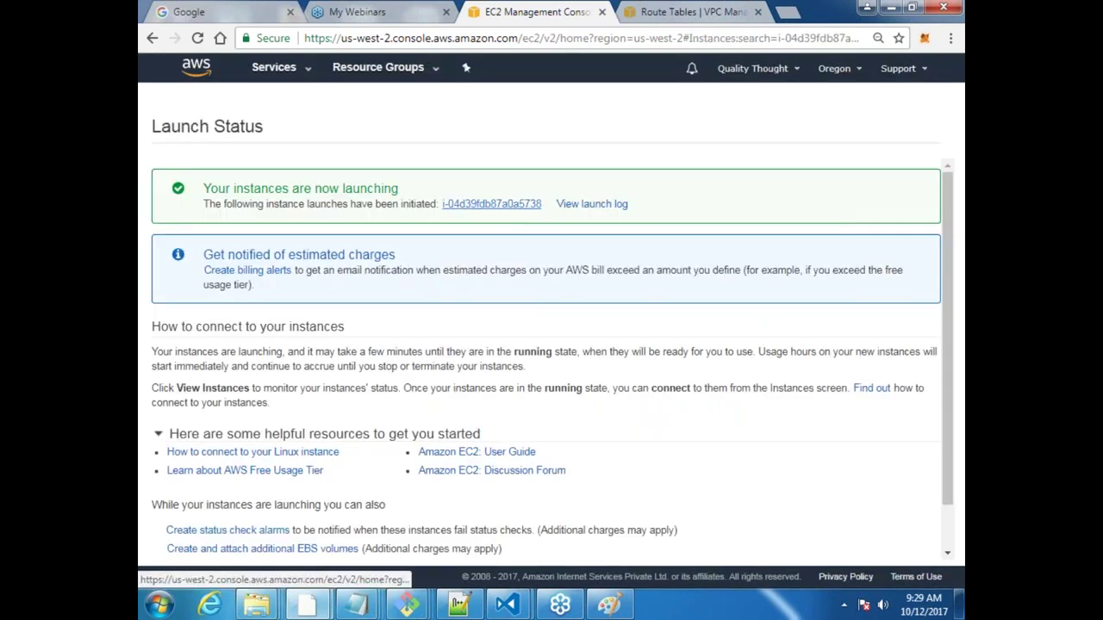
View the launched instance in the instances list and replace its search filter with VPC ID vpc-814e0ce7.
left_click(516, 205)
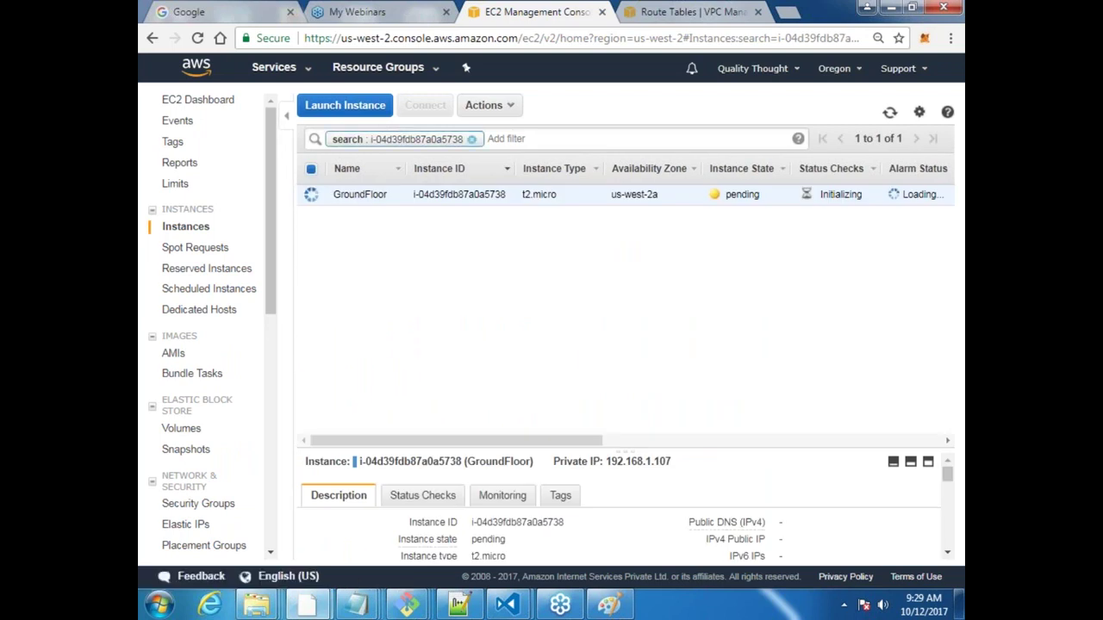
left_click(472, 138)
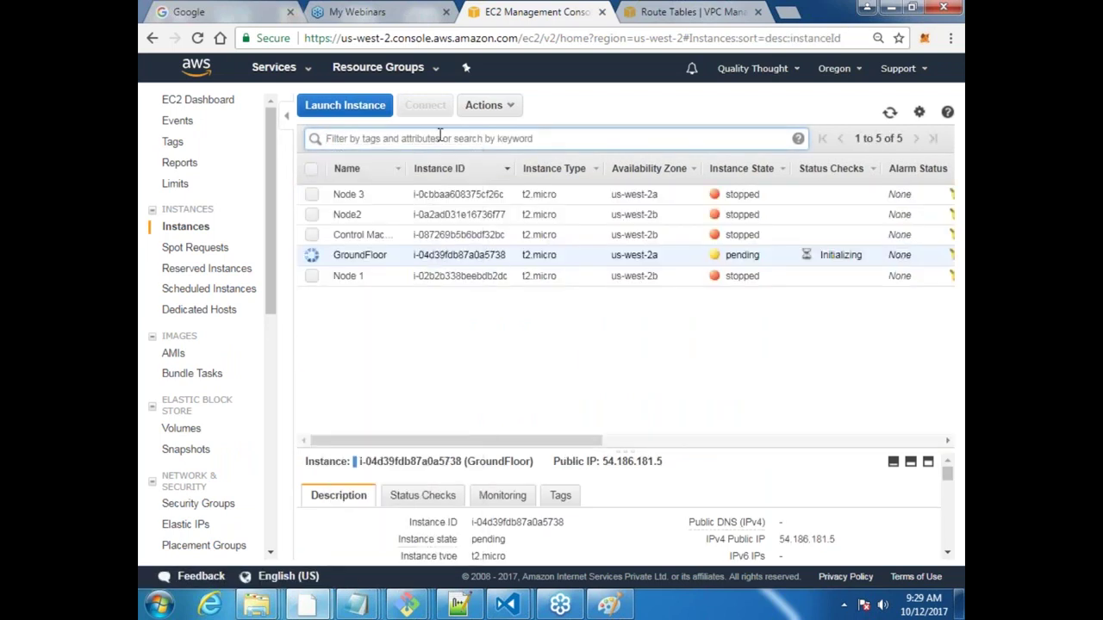
type("Vpc")
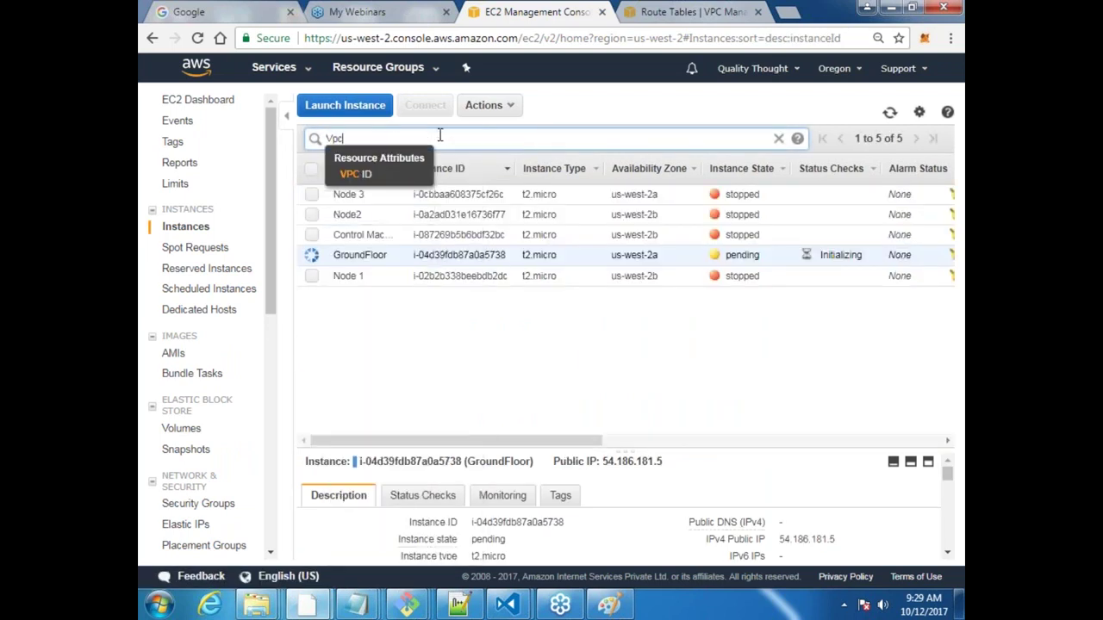
key("Return")
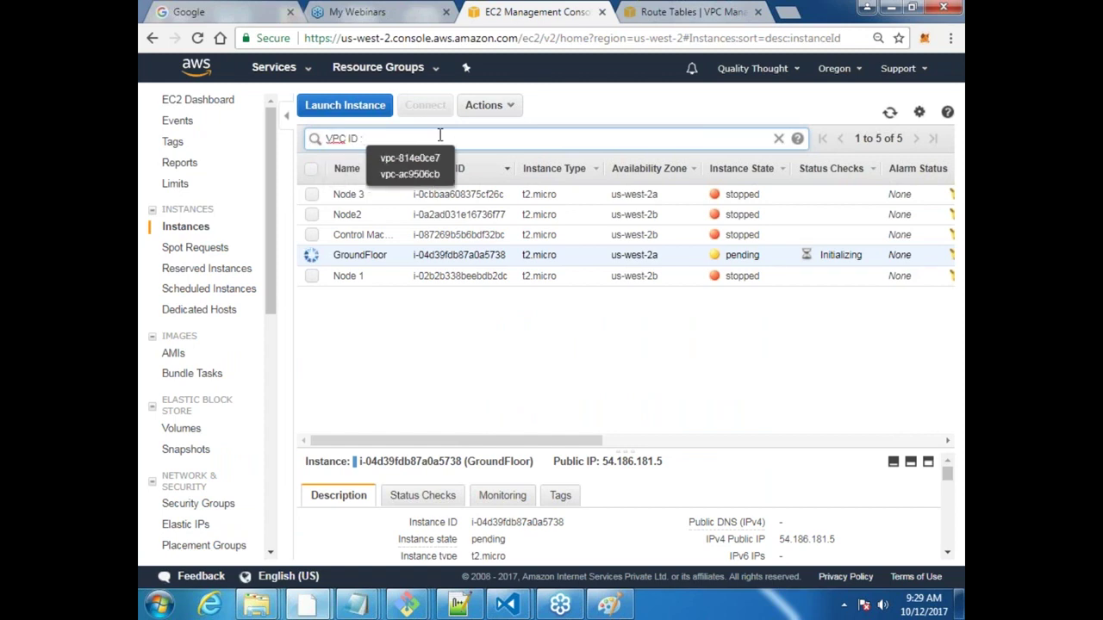
key("Down")
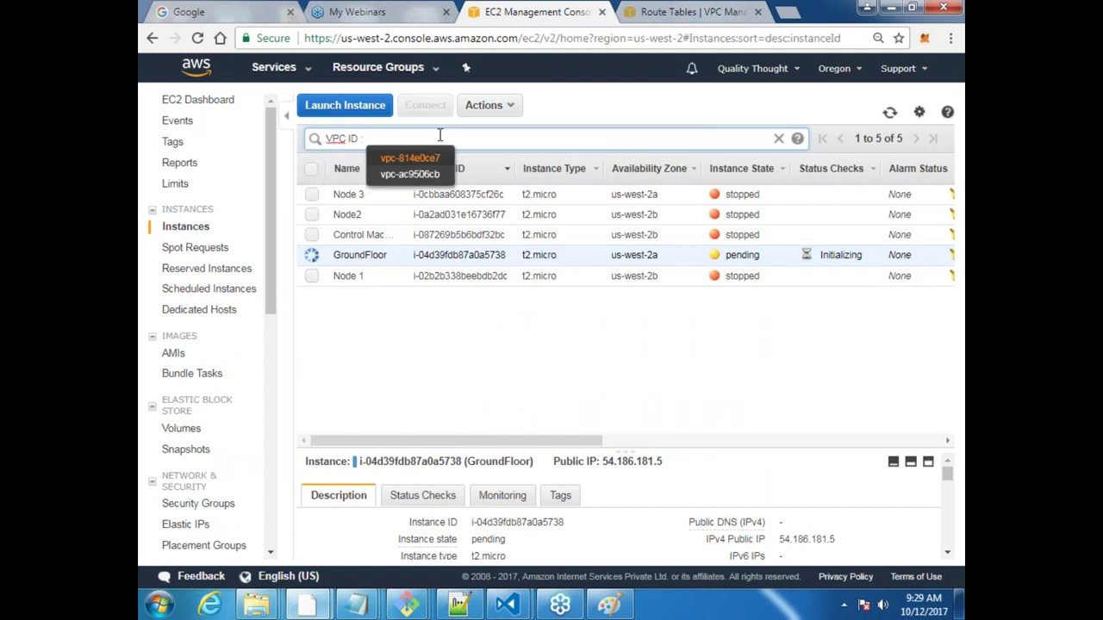
key("Return")
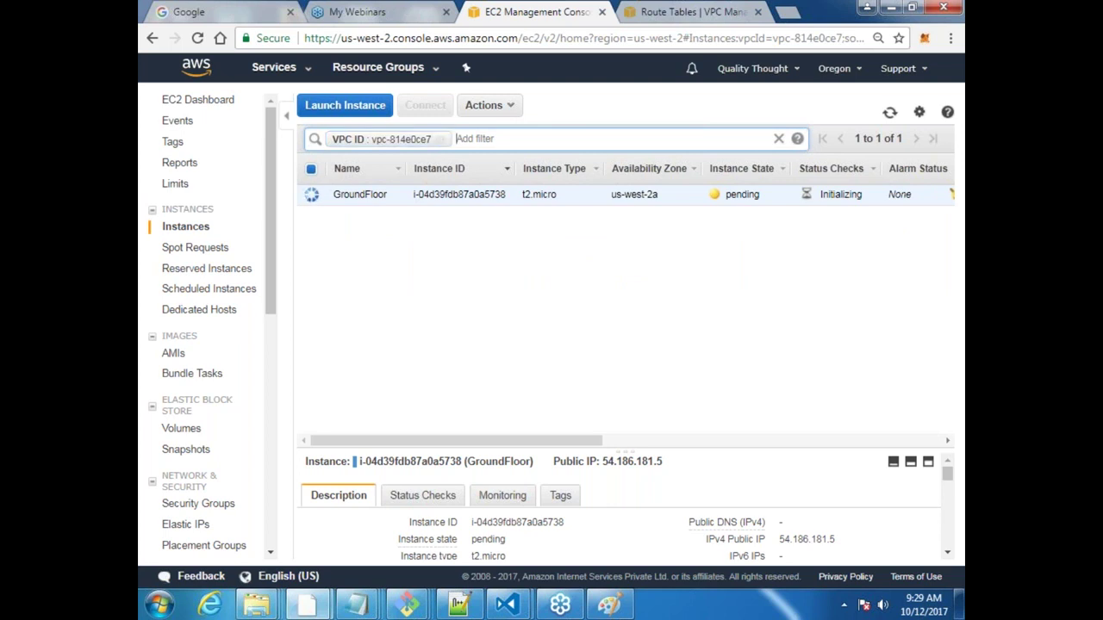
Start launching another instance with Amazon Linux AMI 2017.09.0 (HVM) and the t2.micro type, continuing to the instance details.
left_click(338, 106)
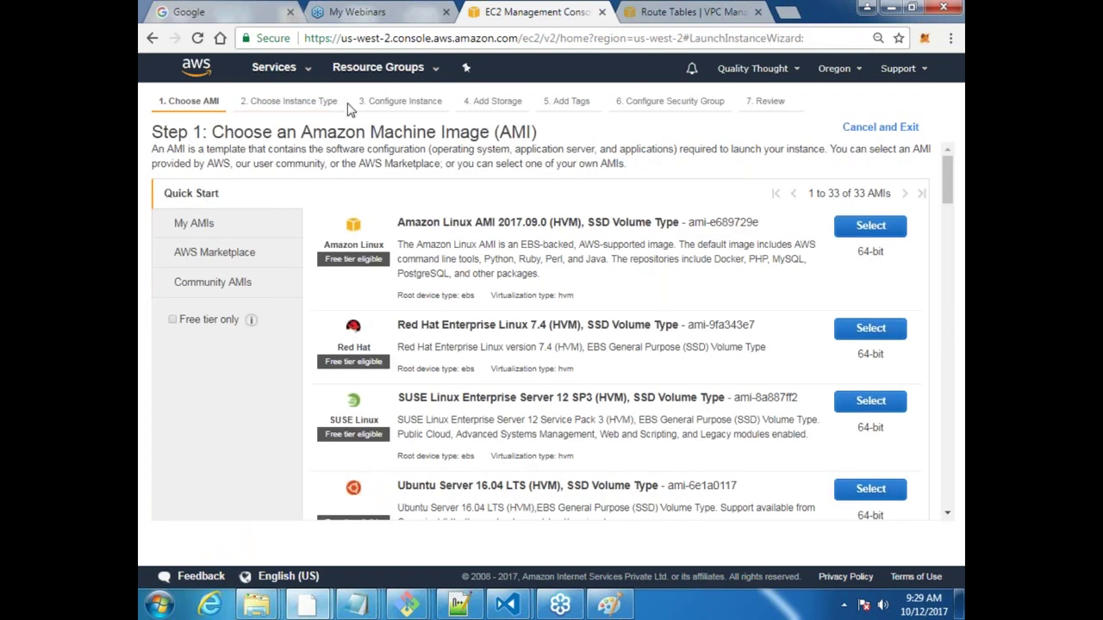
left_click(887, 231)
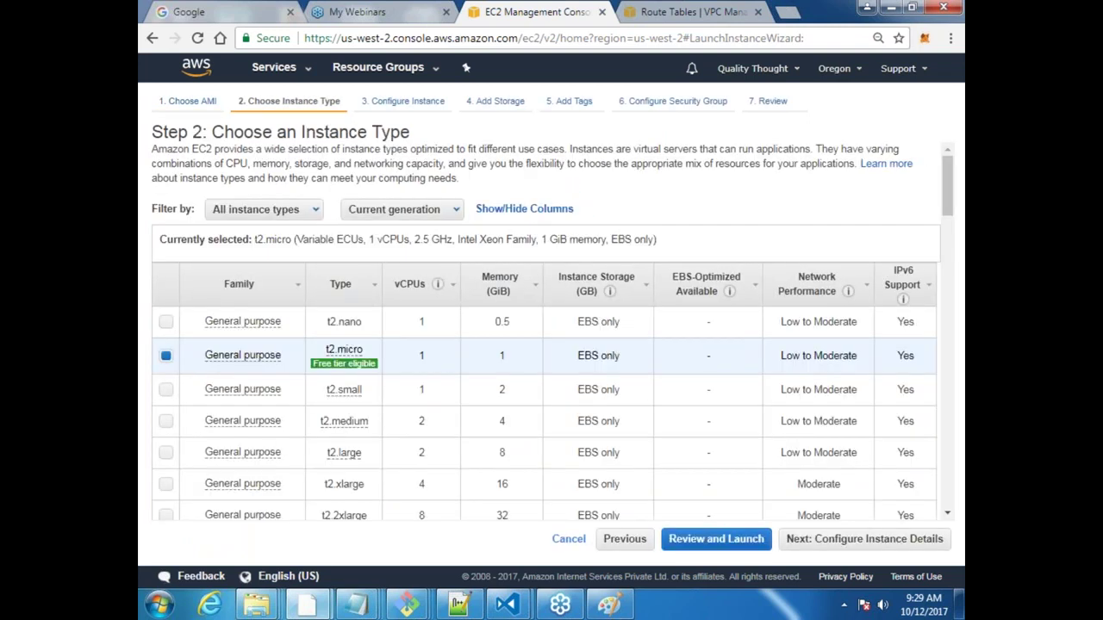
left_click(898, 541)
Set the instance's network to MyPracticeNetwork, its subnet to SecondFloor in us-west-2c, and auto-assign public IP to Enable.
left_click(483, 260)
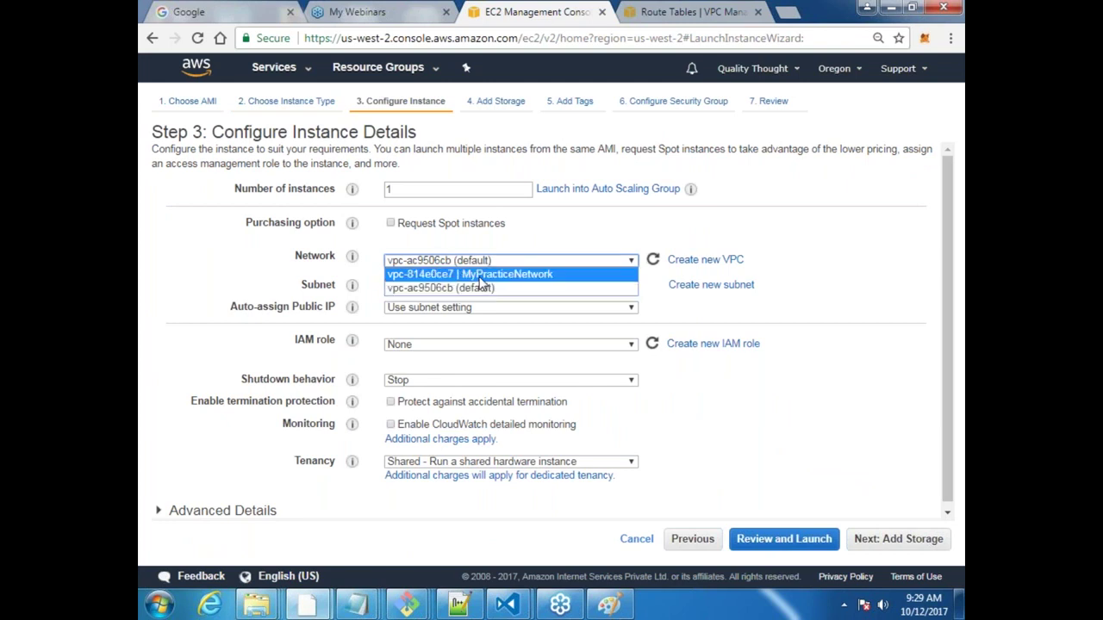
left_click(483, 274)
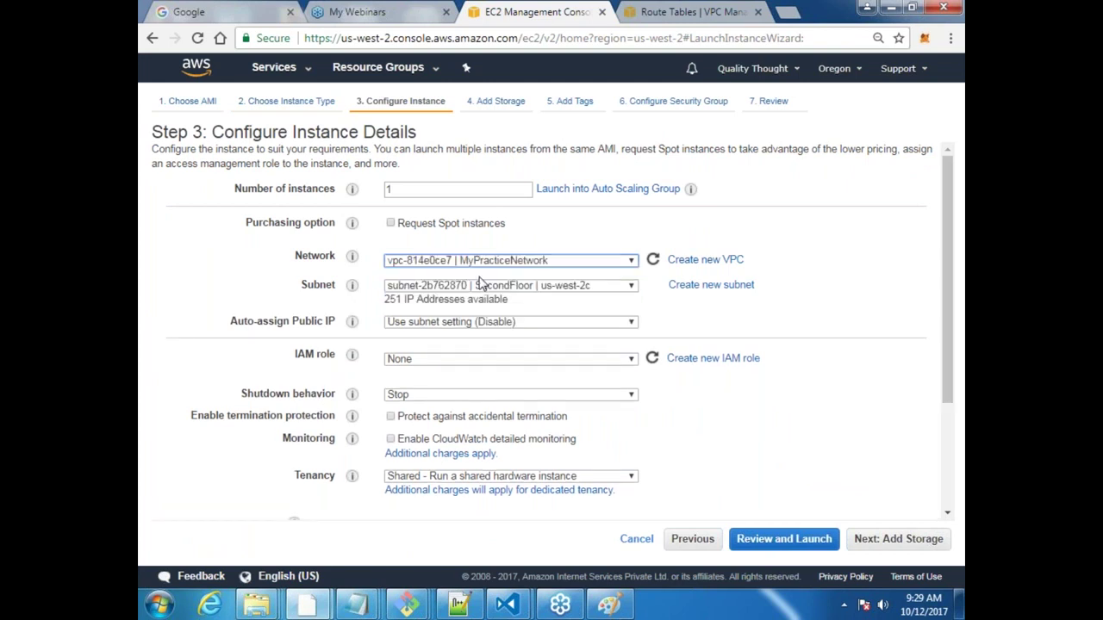
left_click(481, 285)
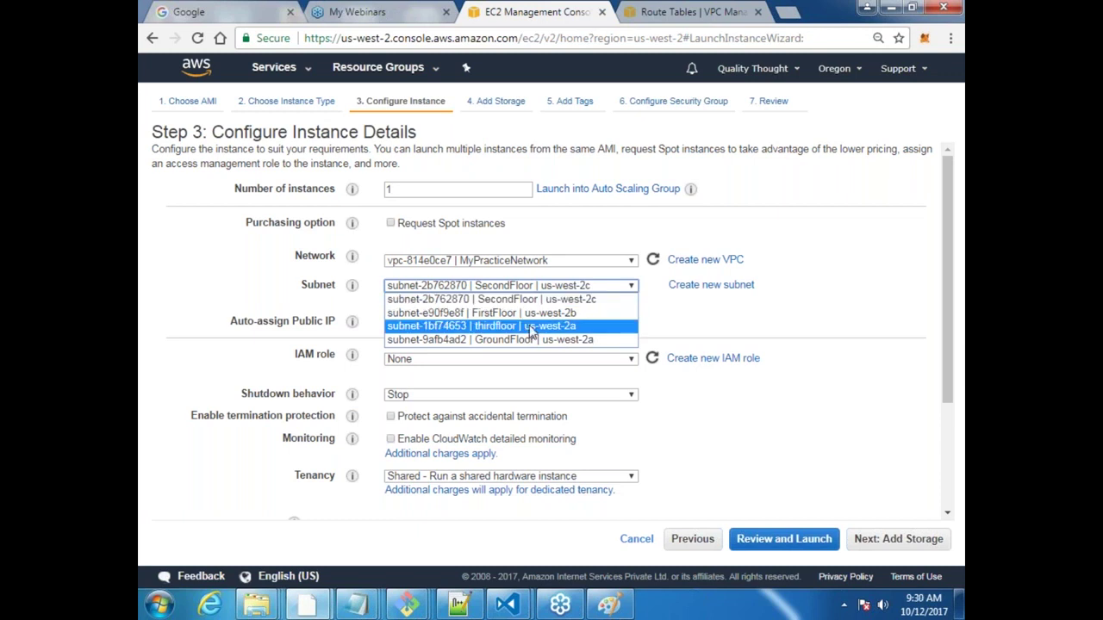
left_click(573, 301)
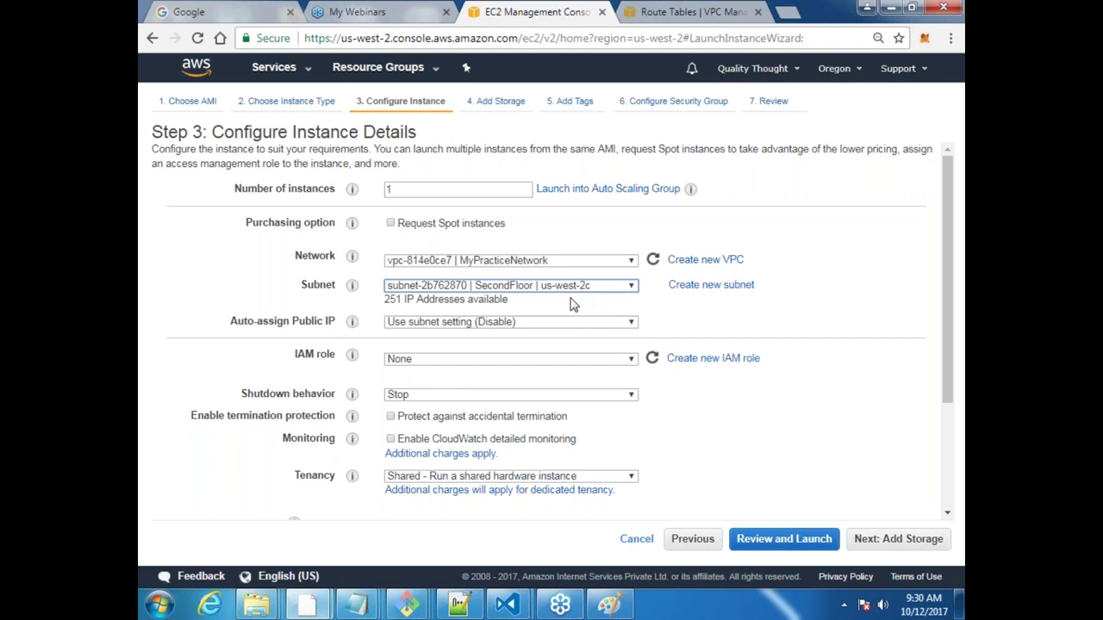
left_click(548, 322)
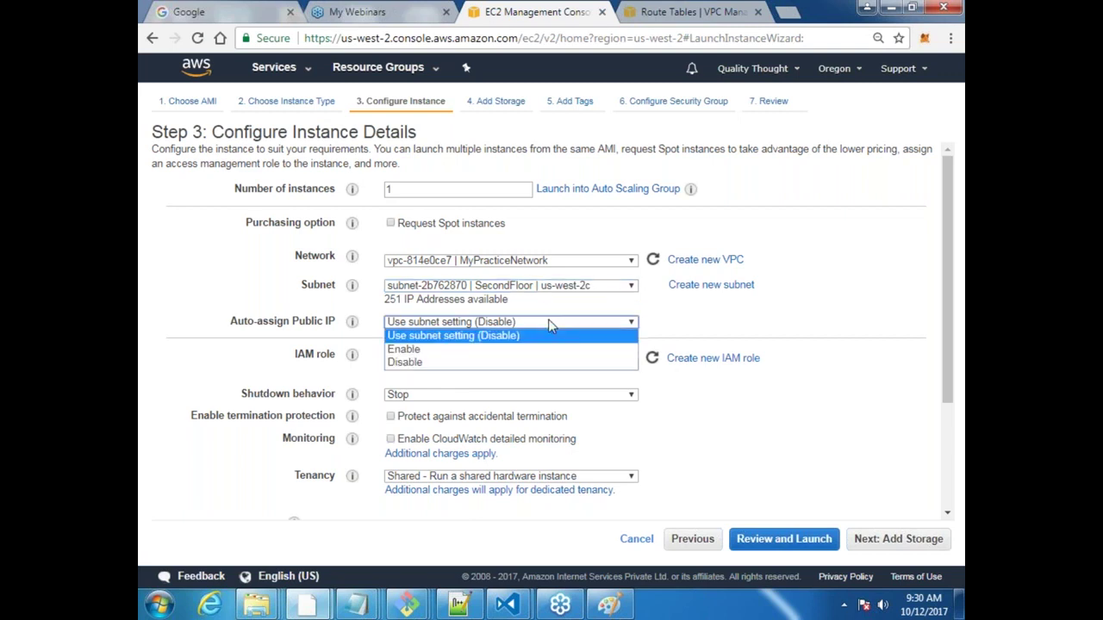
left_click(521, 339)
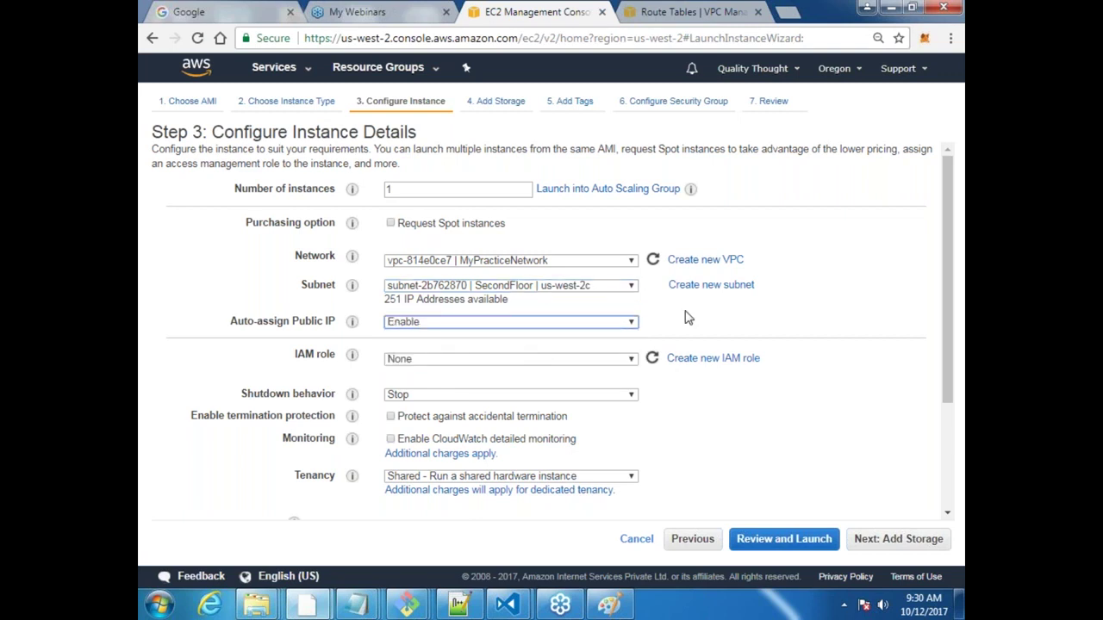
Keep the default storage, add a Name tag with the value SecondFloor, and continue to the security group configuration.
left_click(920, 541)
left_click(926, 541)
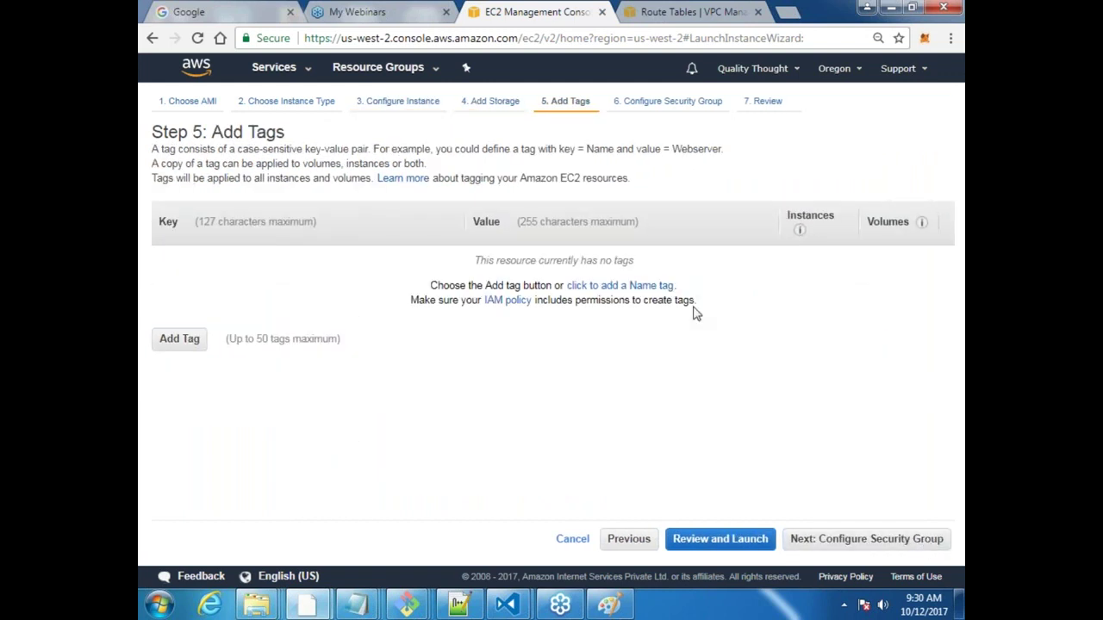
left_click(638, 285)
type("Se")
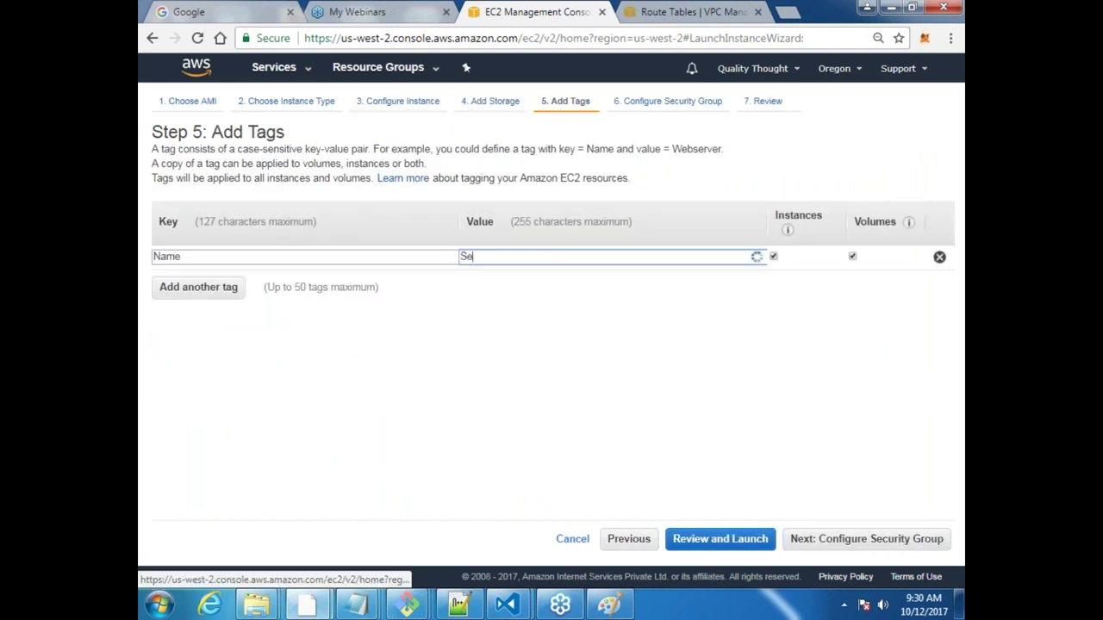
type("co")
key("BackSpace")
type("o")
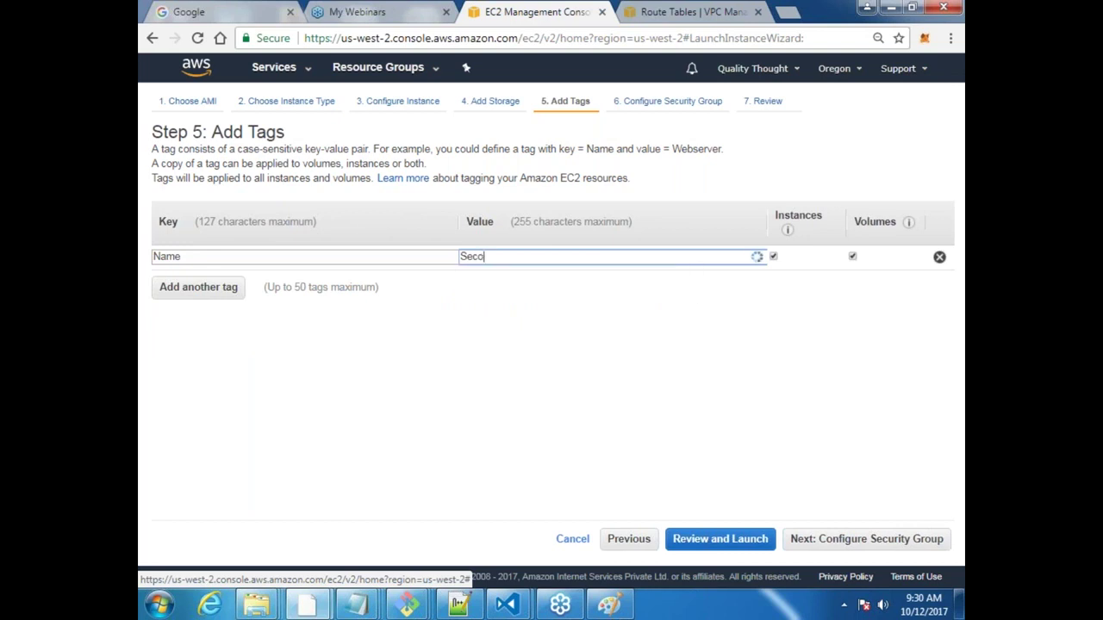
type("ndFl")
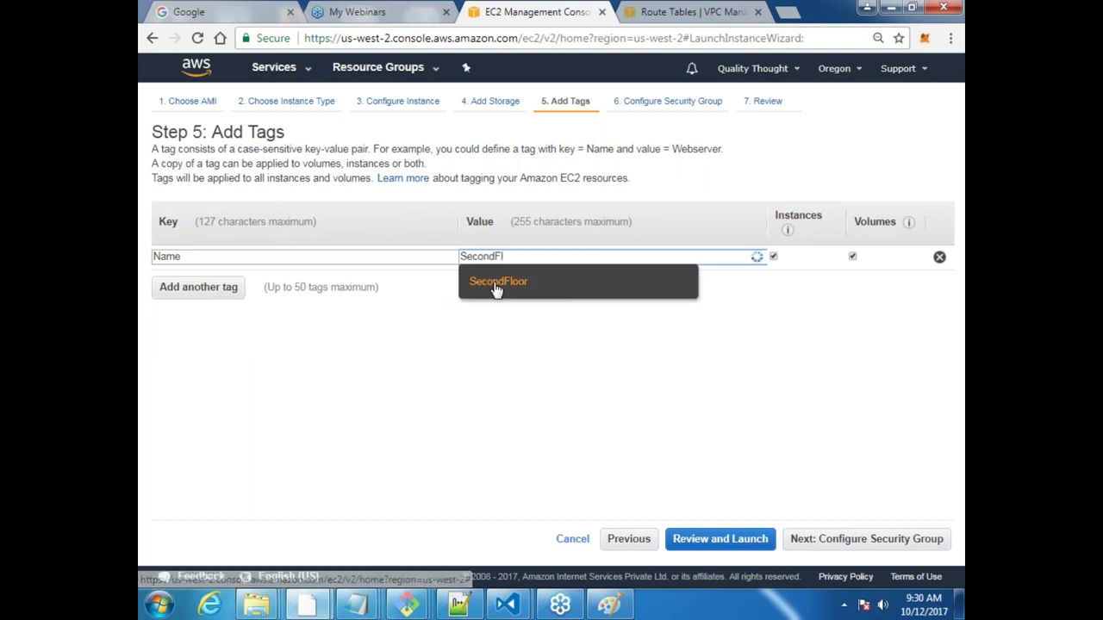
left_click(503, 287)
left_click(887, 537)
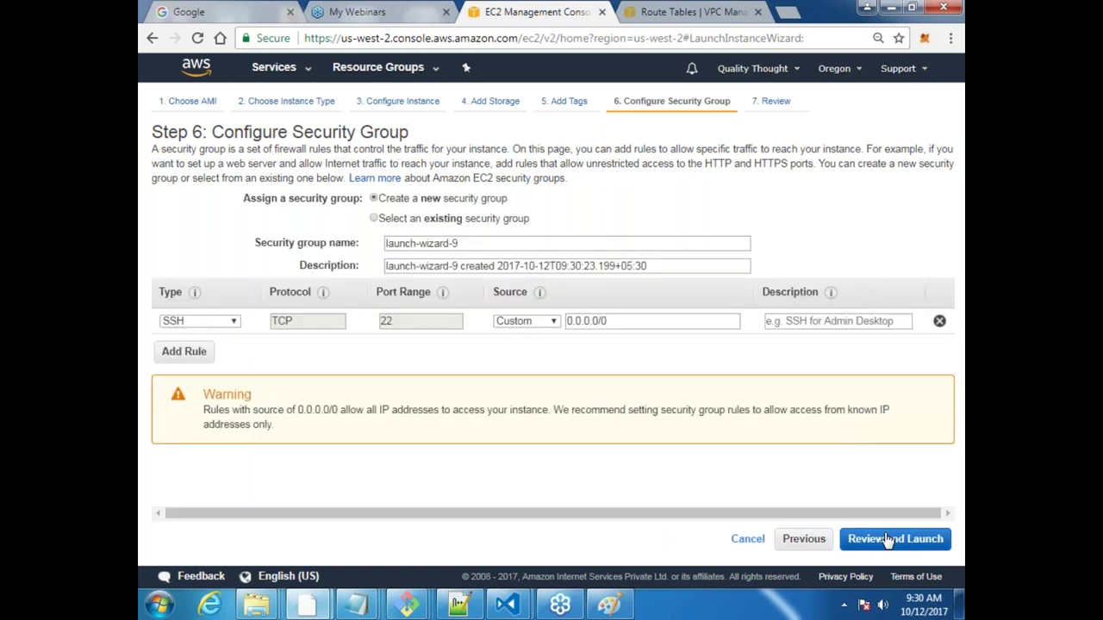
Assign the existing security group MyPracticeSg to the instance and continue to the launch review.
left_click(375, 219)
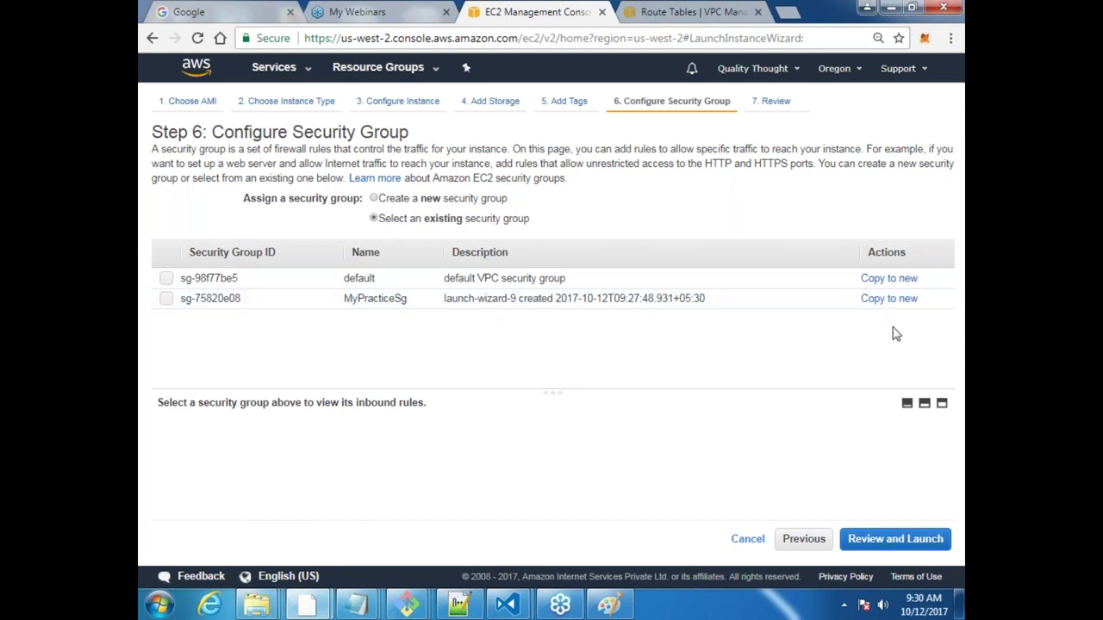
left_click(167, 300)
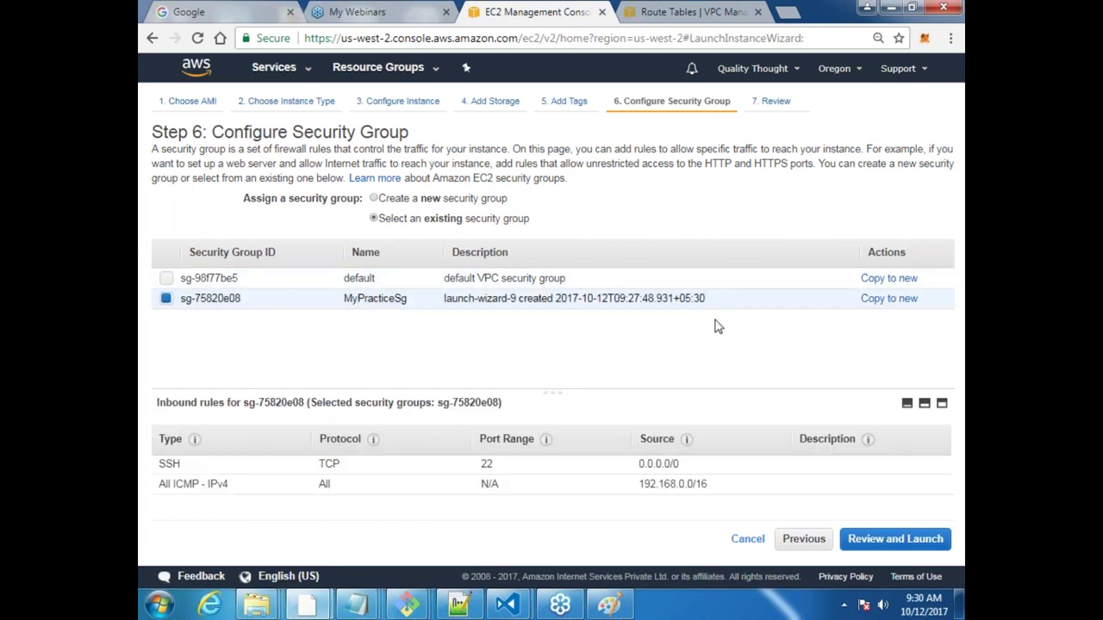
left_click(909, 552)
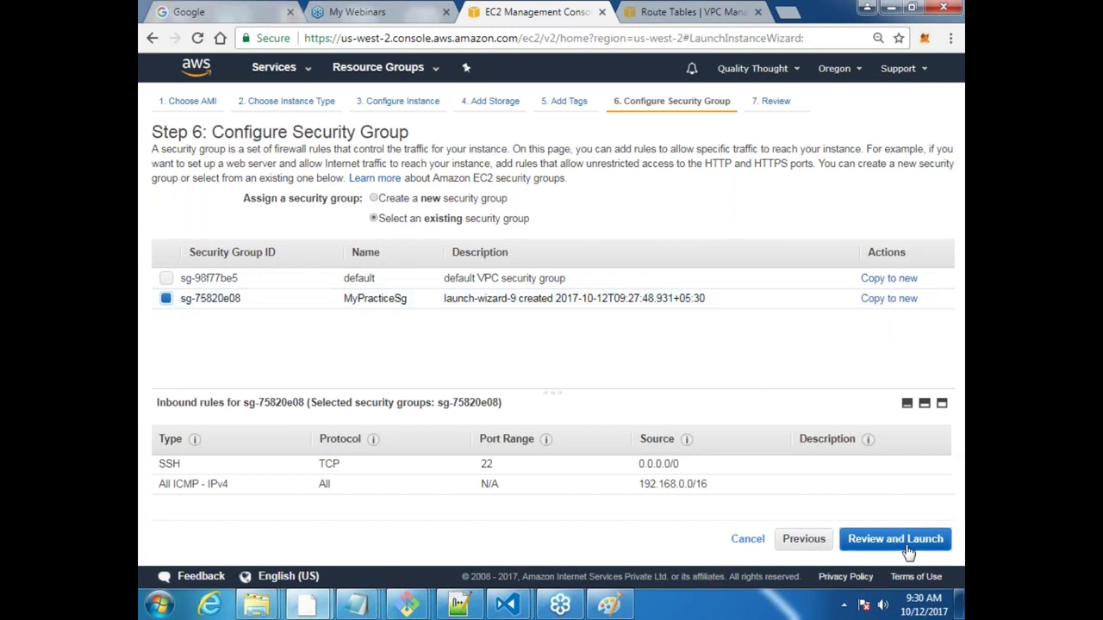
Launch the SecondFloor instance with the existing ansible key pair, acknowledging access to its private key file.
left_click(909, 549)
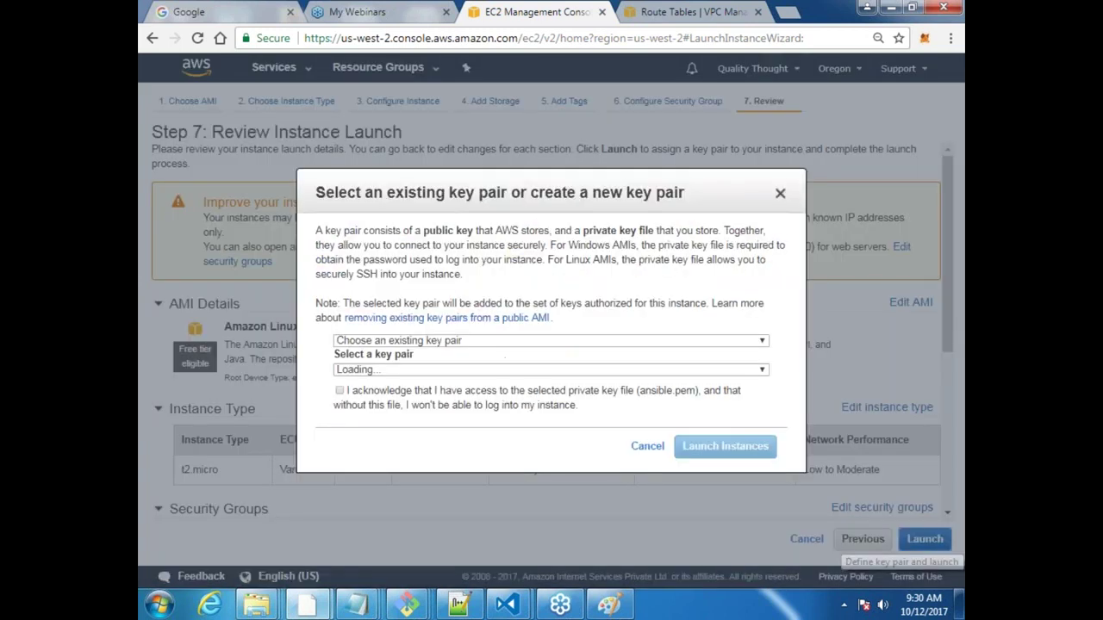
left_click(340, 391)
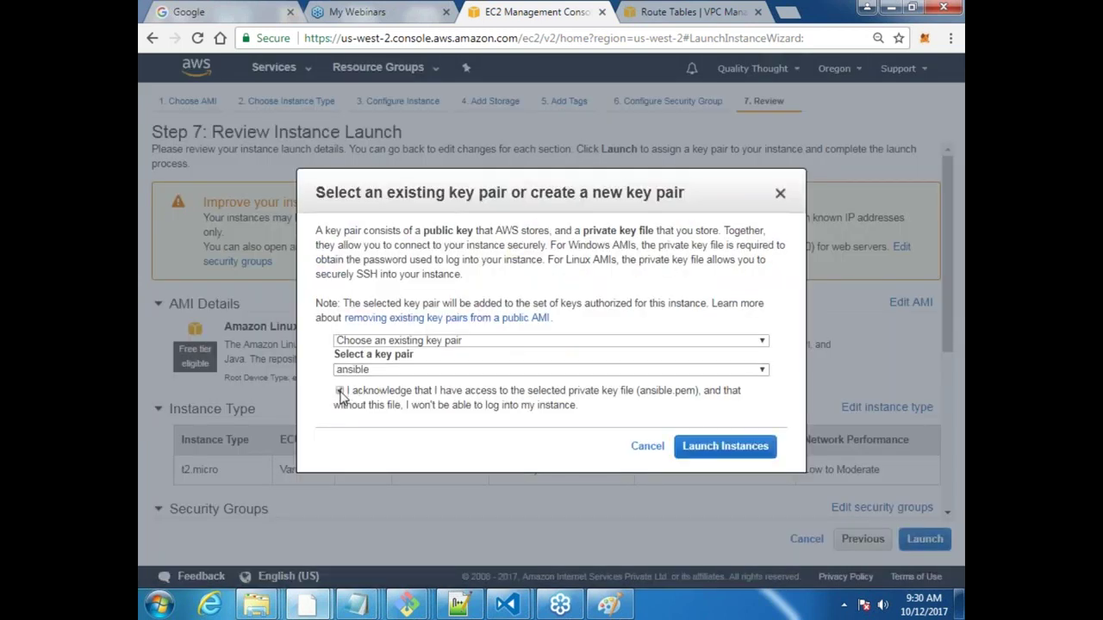
left_click(723, 446)
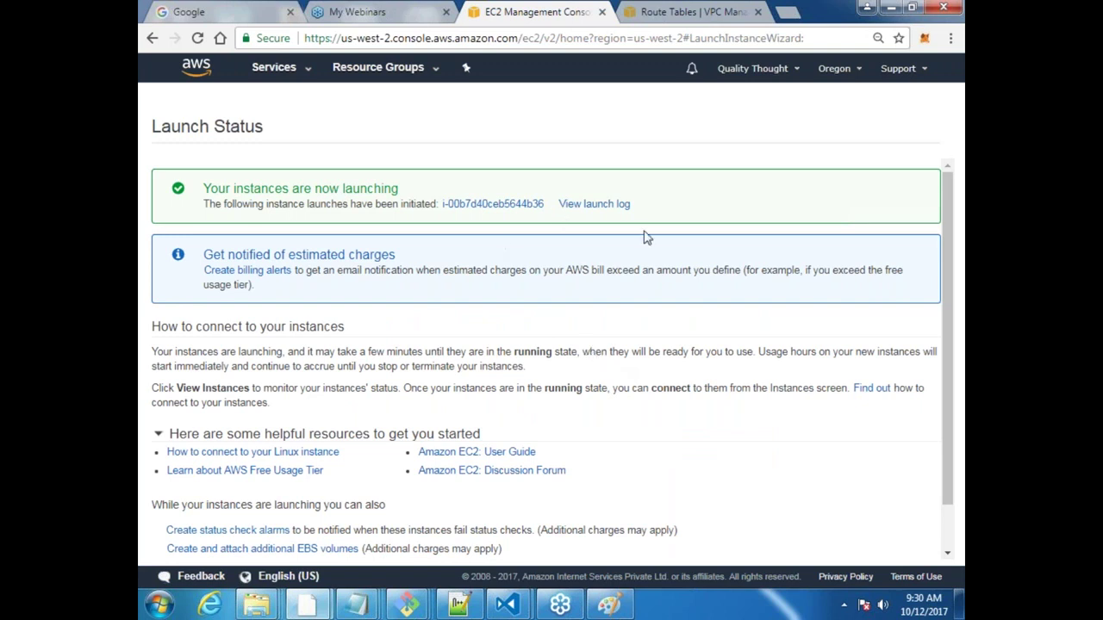
Go to the running EC2 instances list and examine the GroundFloor instance's description in an enlarged details pane.
left_click(308, 71)
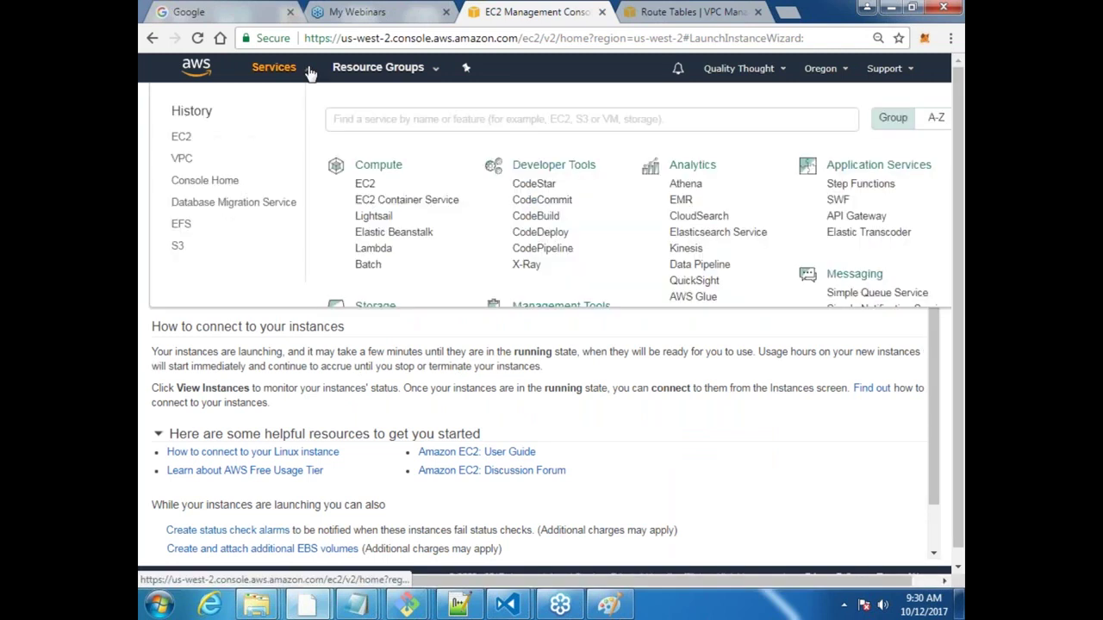
left_click(364, 184)
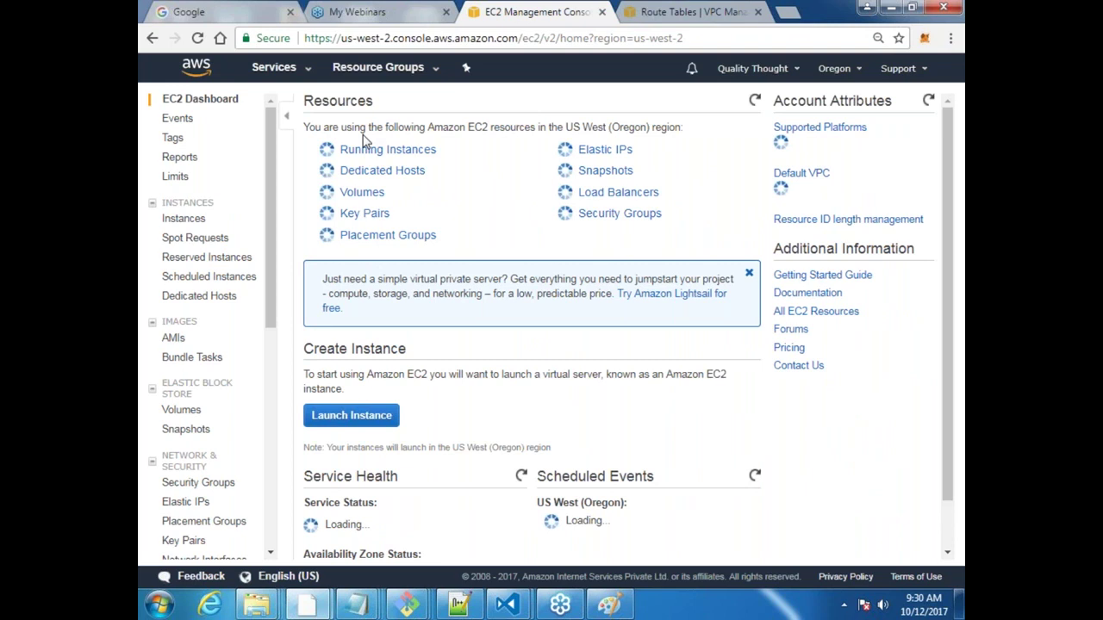
left_click(386, 151)
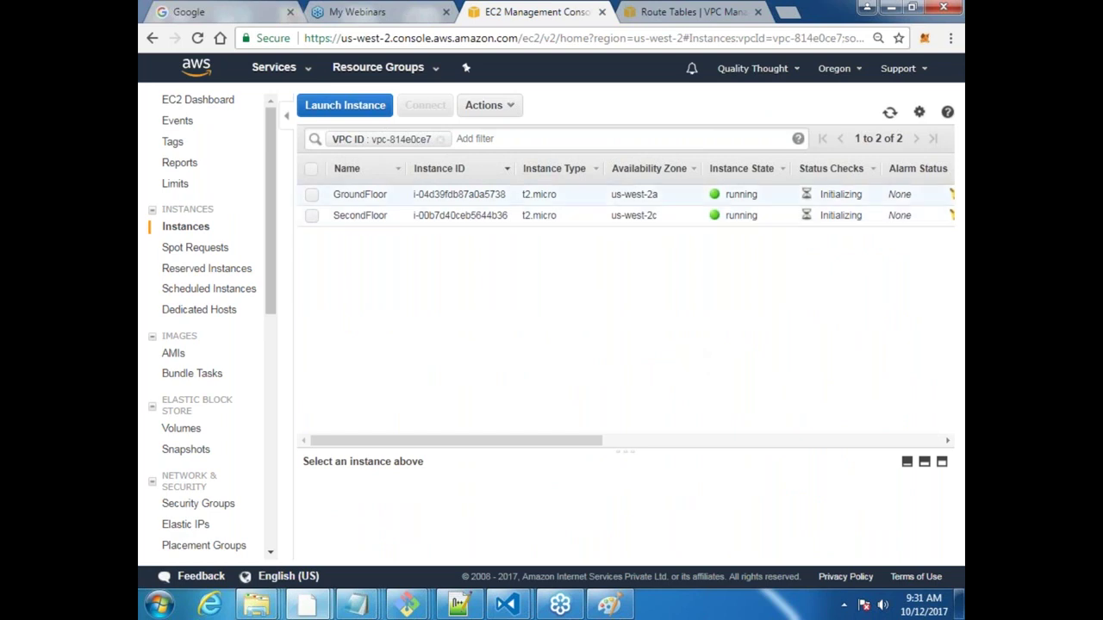
left_click(613, 195)
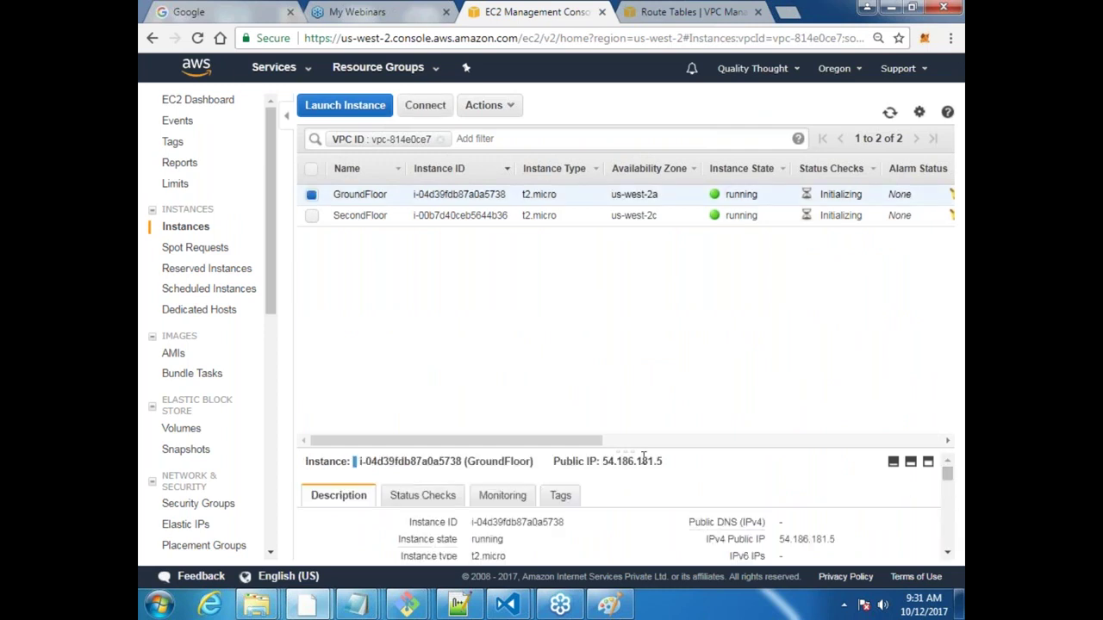
left_click_drag(648, 442, 652, 347)
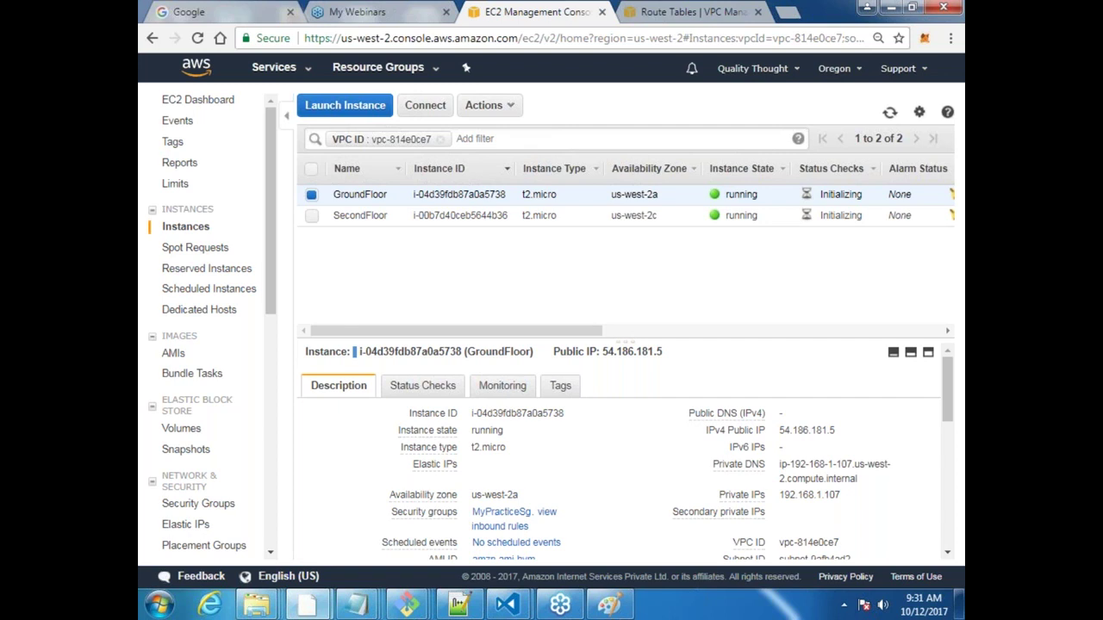
Display the connection instructions for the GroundFloor instance and copy the example SSH command.
left_click(426, 105)
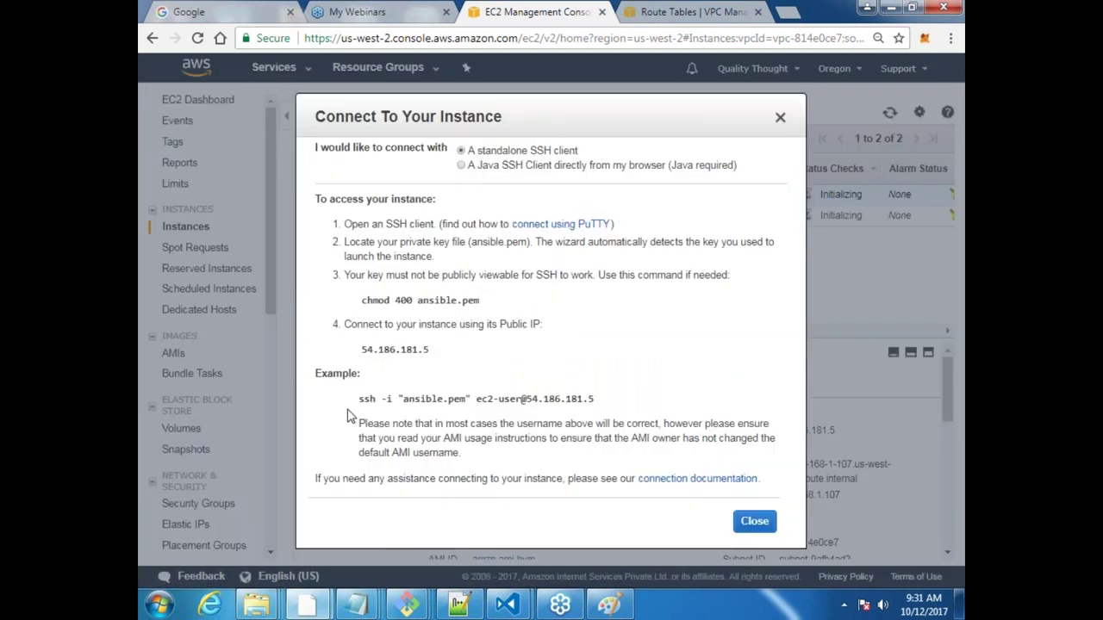
left_click_drag(360, 398, 591, 413)
key("ctrl+c")
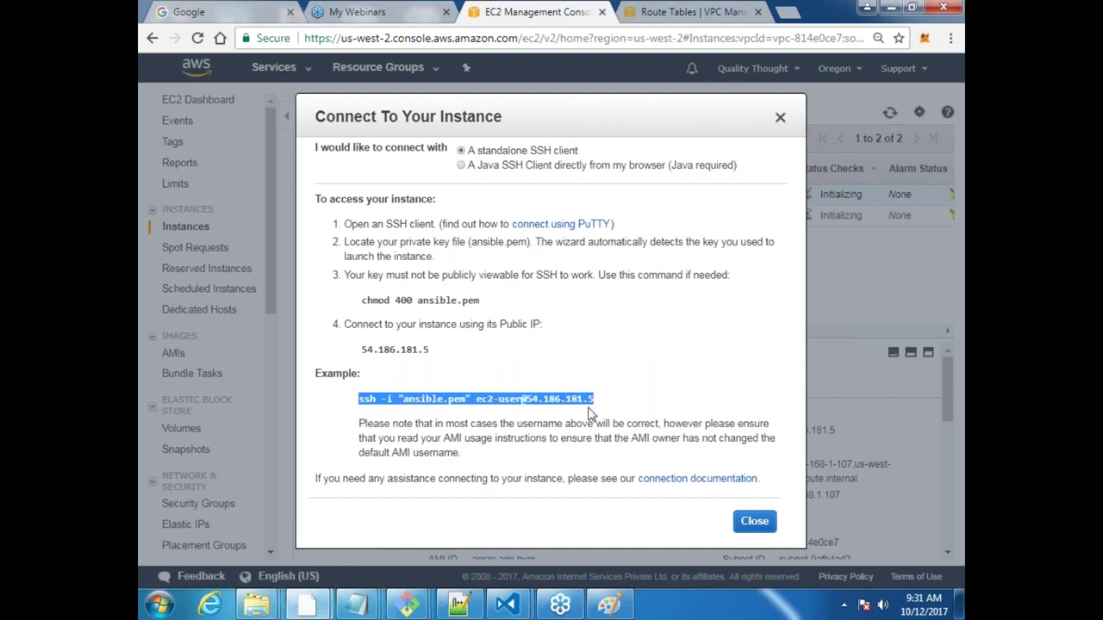
left_click(410, 606)
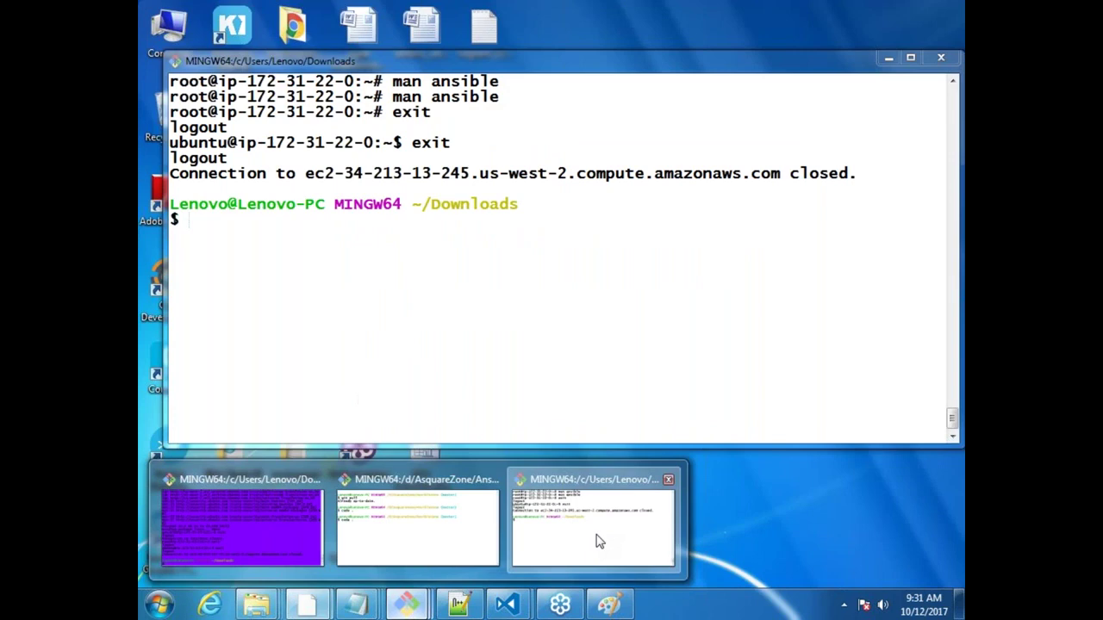
left_click(599, 540)
key("shift+Insert")
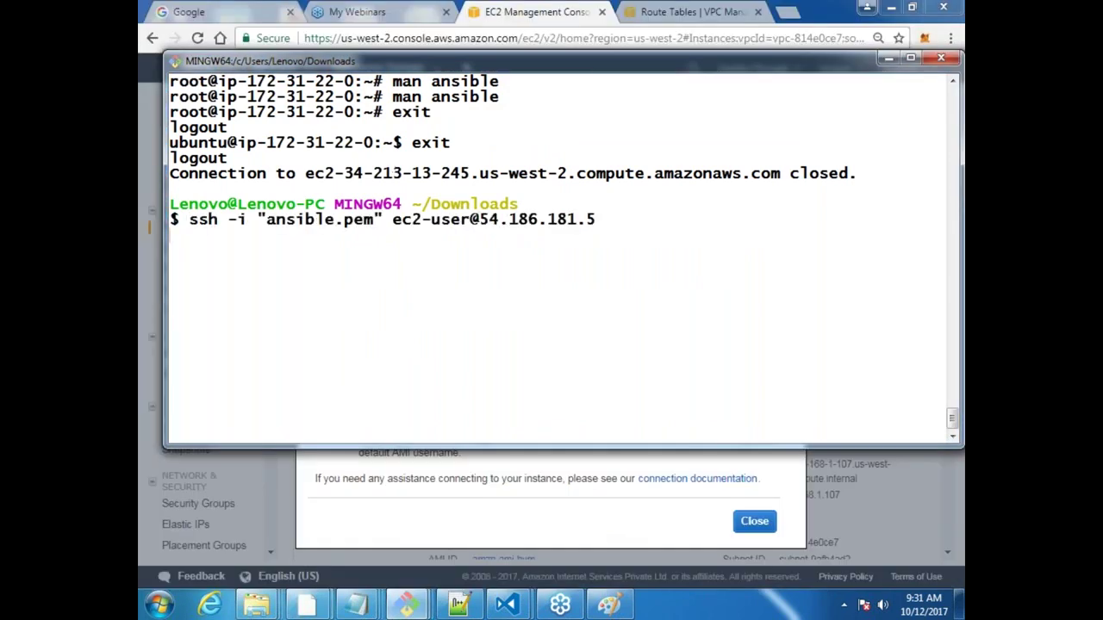
key("Return")
type("yes")
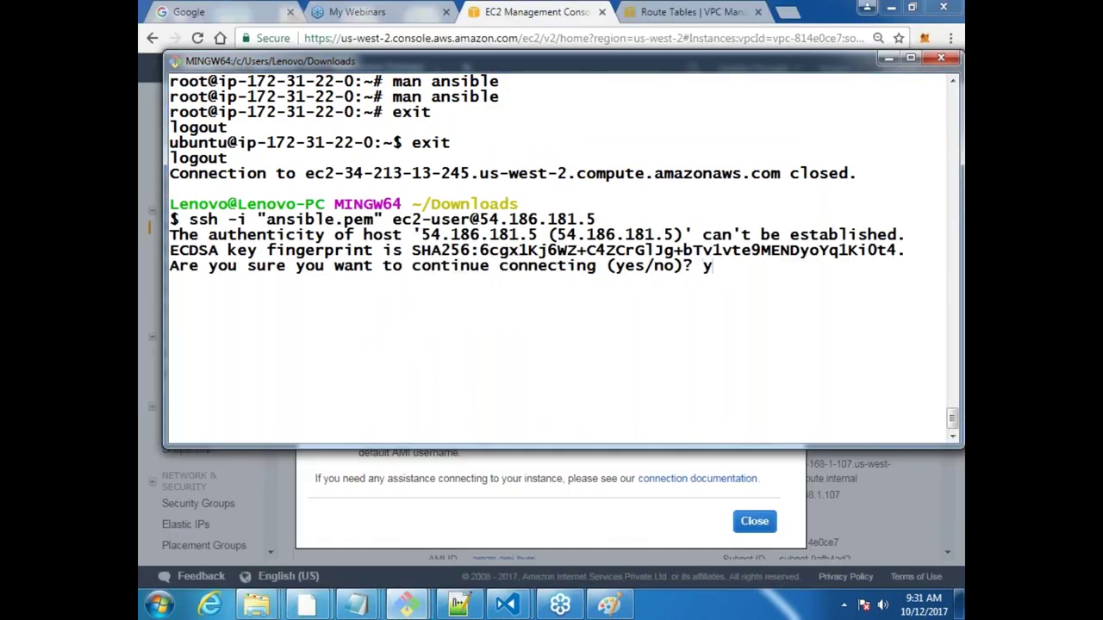
key("Return")
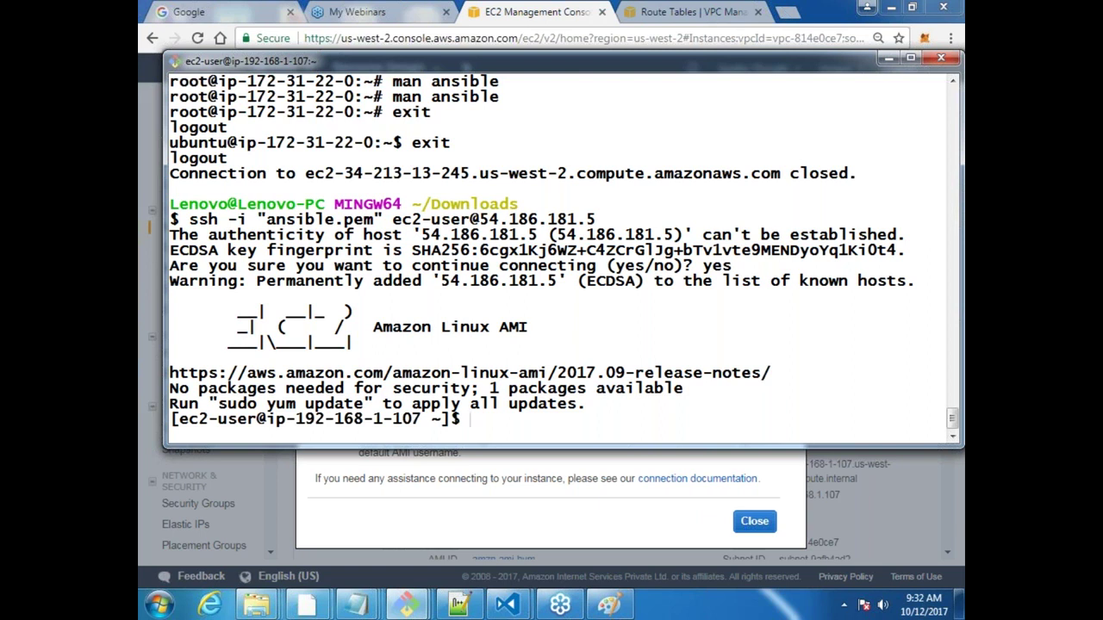
Exit the GroundFloor SSH session, return to the EC2 console, and dismiss the instance's connection instructions.
type("exit")
key("Return")
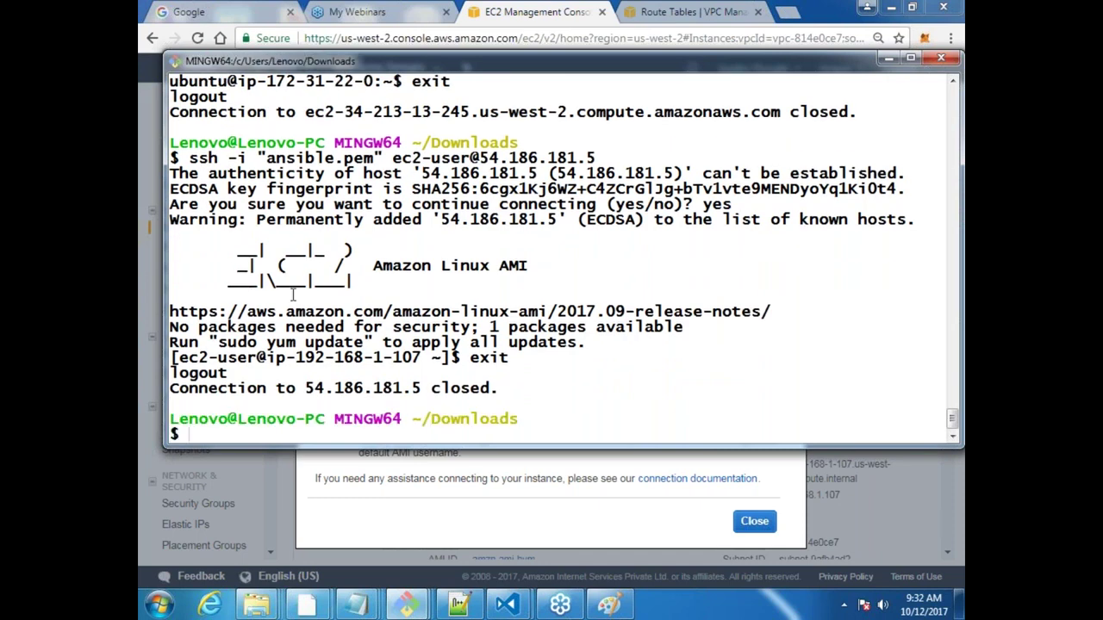
left_click(533, 543)
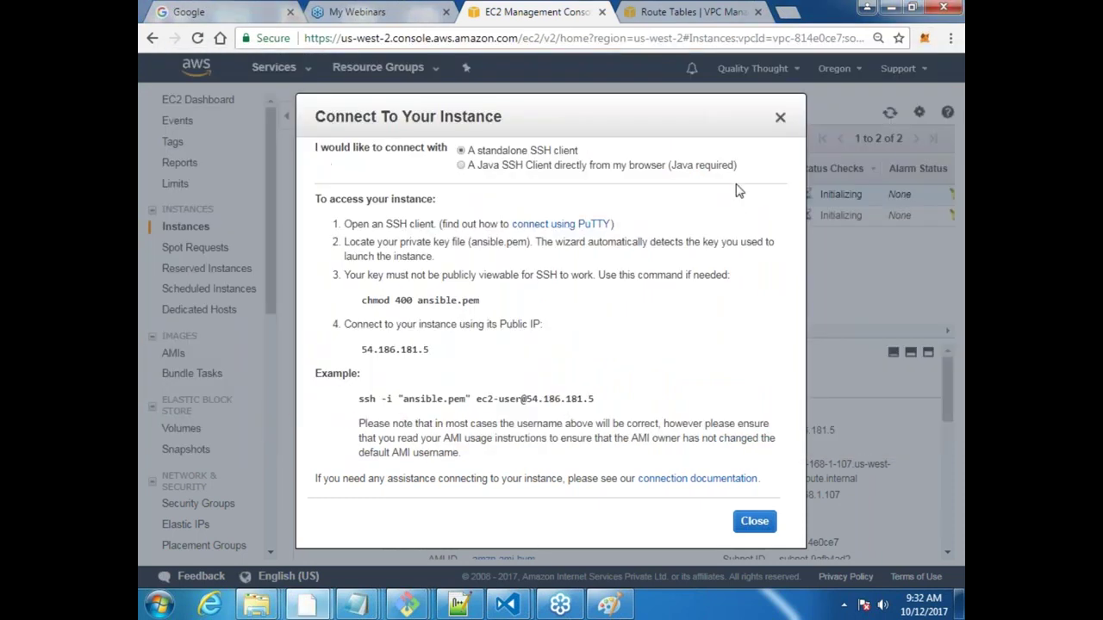
left_click(776, 127)
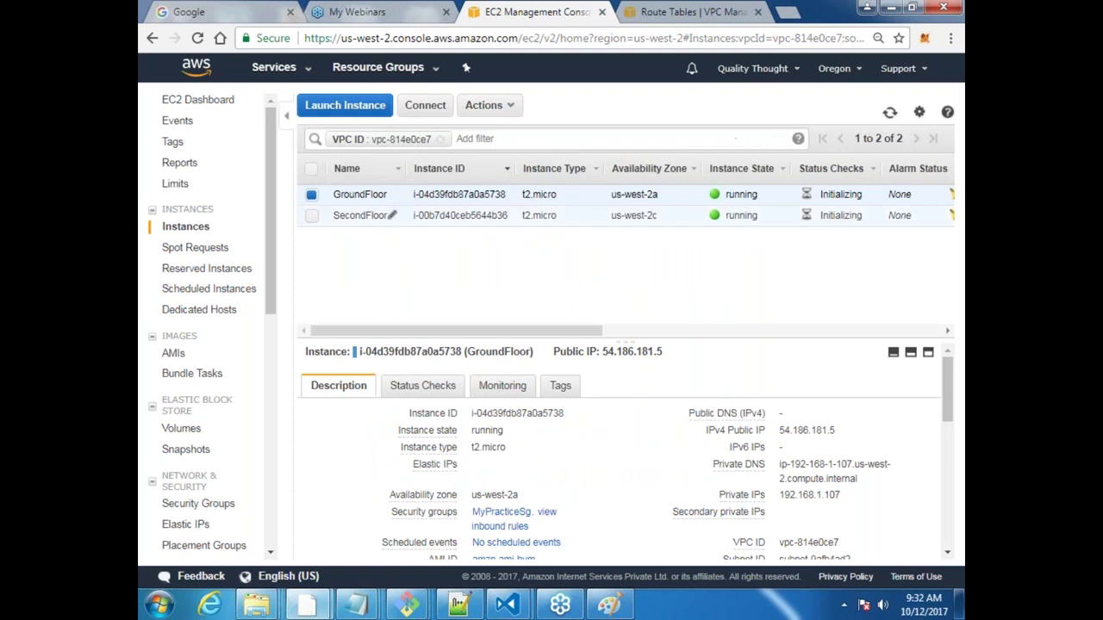
Select the SecondFloor instance and copy the example SSH command from its connection instructions.
left_click(354, 215)
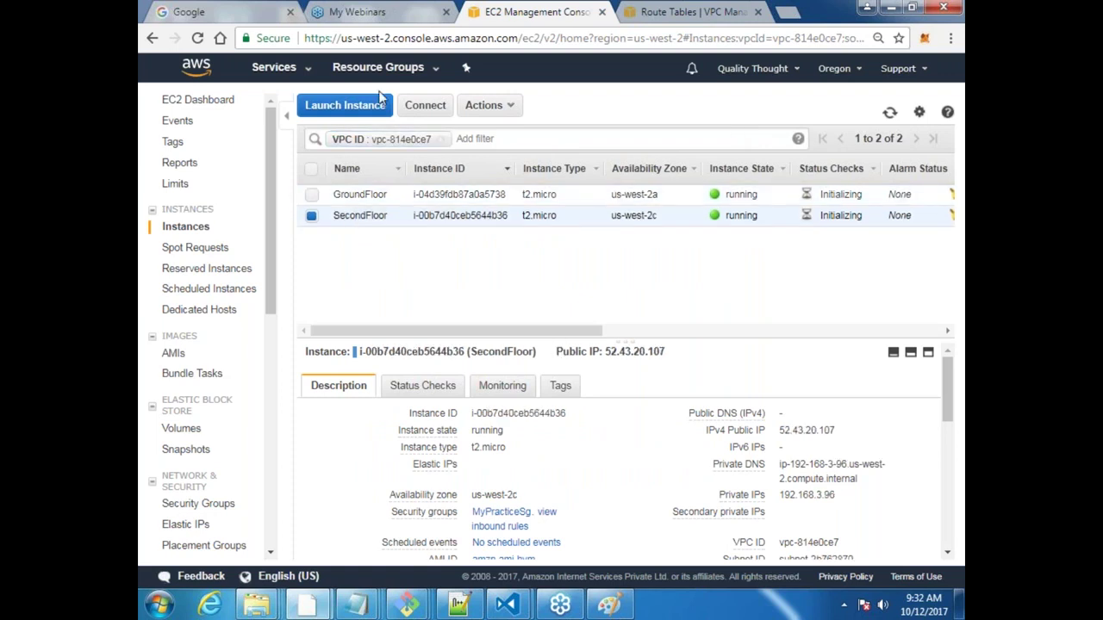
left_click(441, 110)
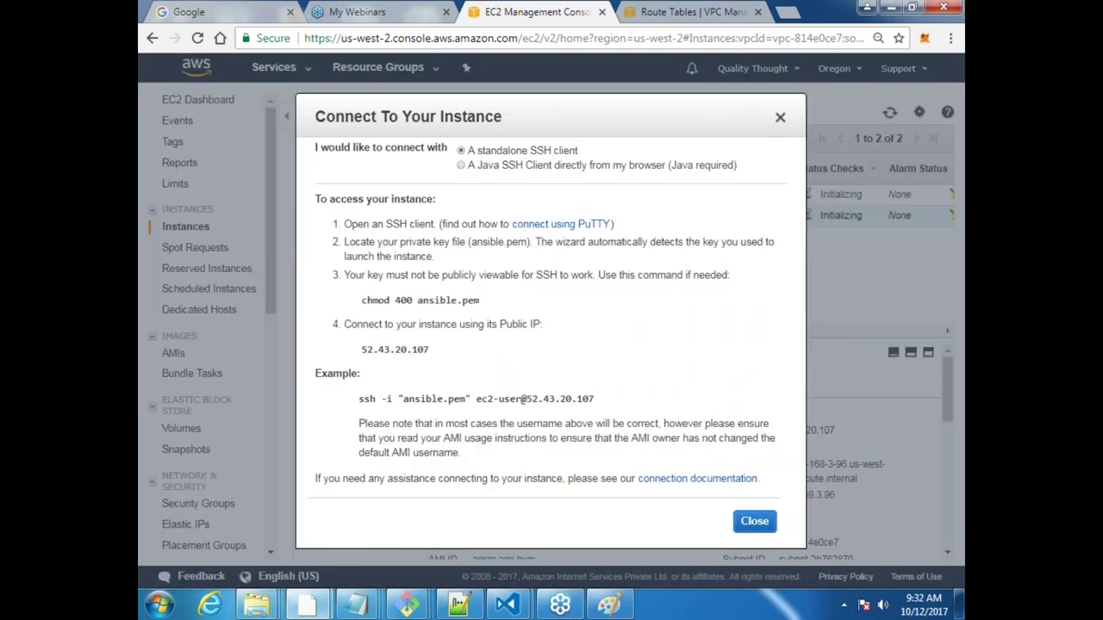
left_click_drag(358, 399, 593, 399)
key("ctrl+c")
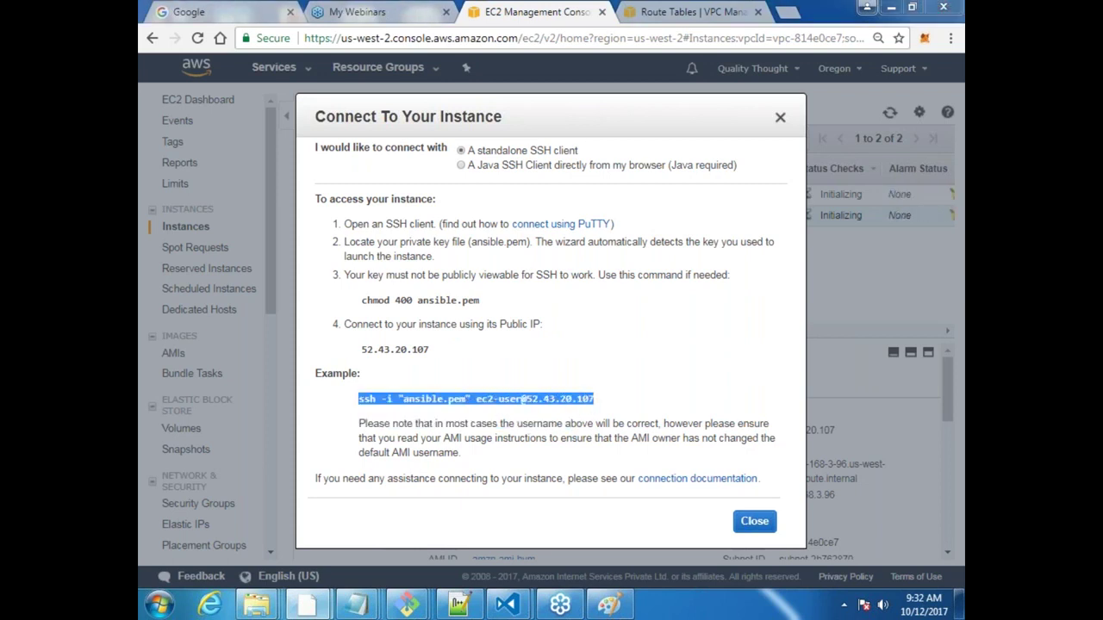
key("alt+Tab")
key("shift+Insert")
key("Return")
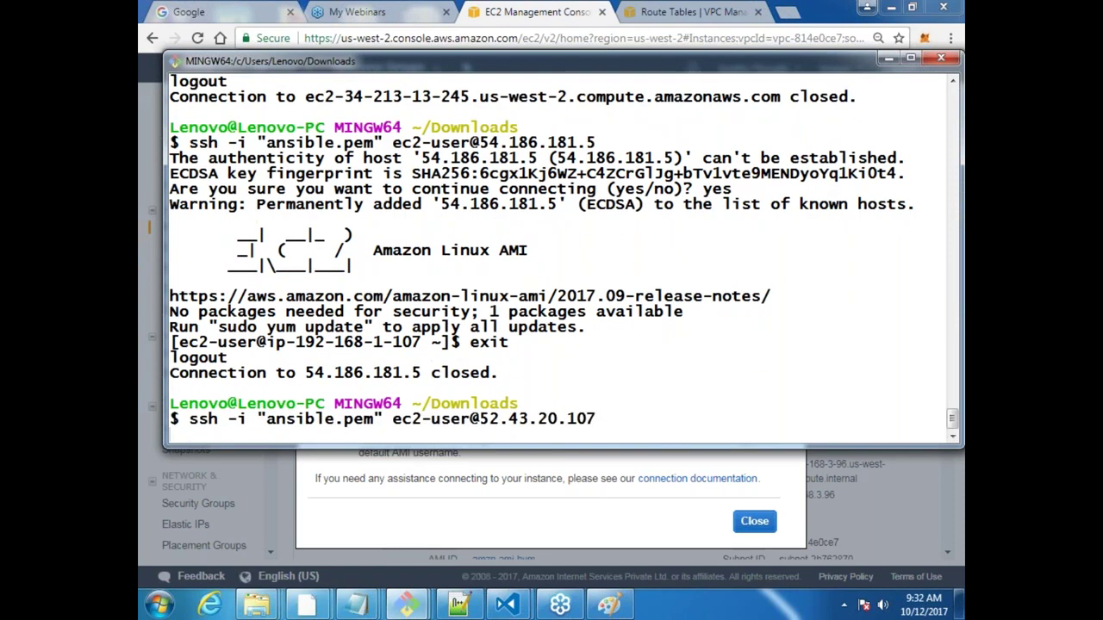
type("yes")
key("Return")
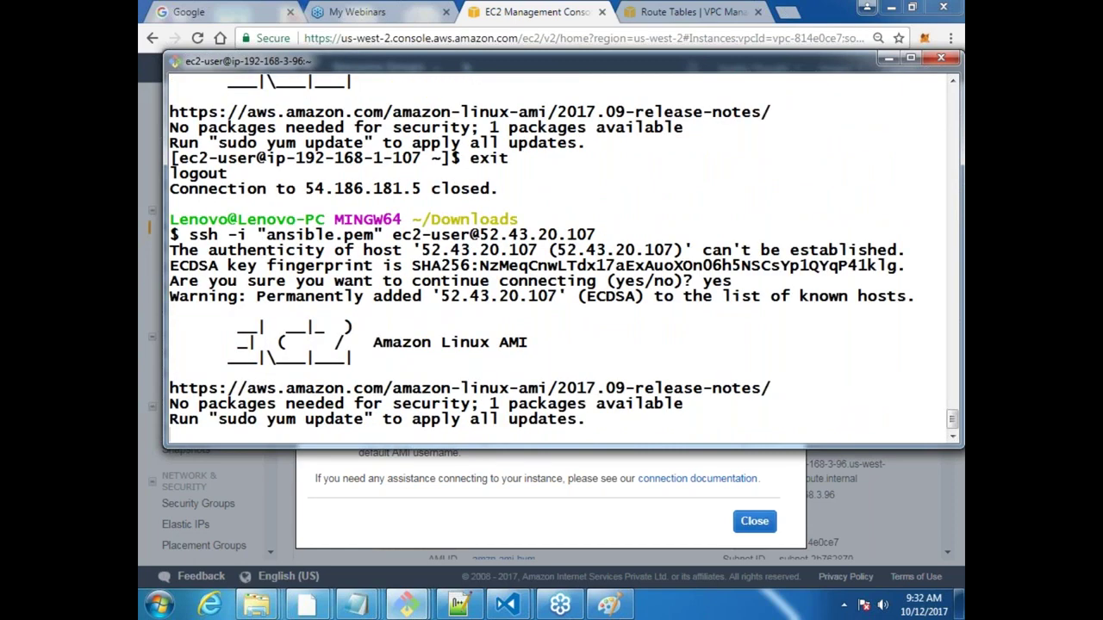
key("ctrl+l")
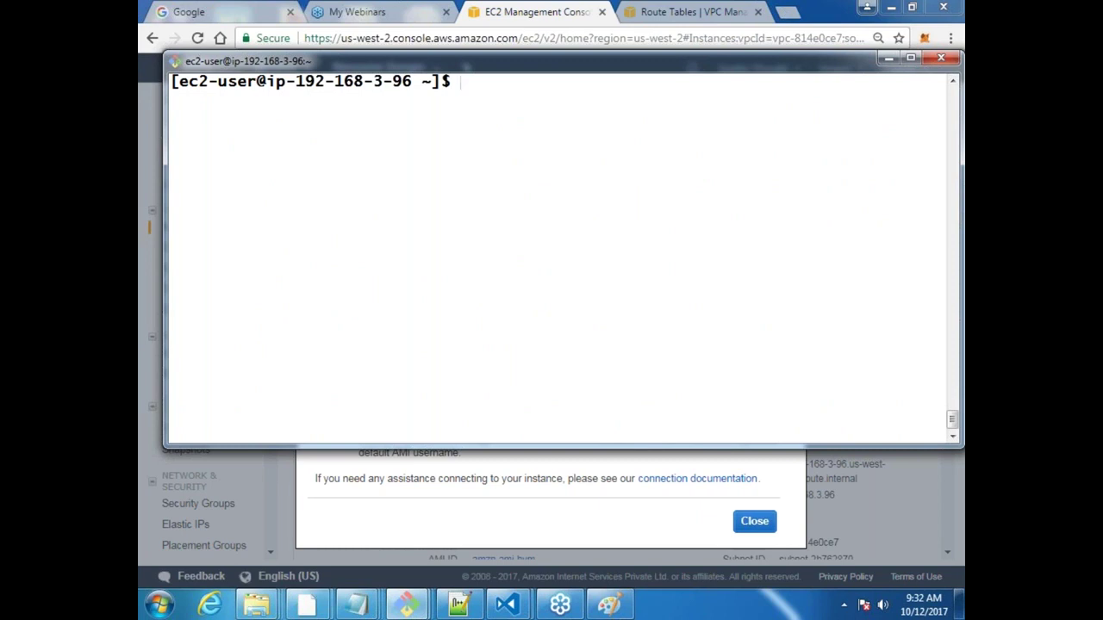
Close the connection instructions, copy the GroundFloor instance's private IP 192.168.1.107, and return to the SecondFloor SSH terminal.
left_click(733, 534)
left_click(755, 521)
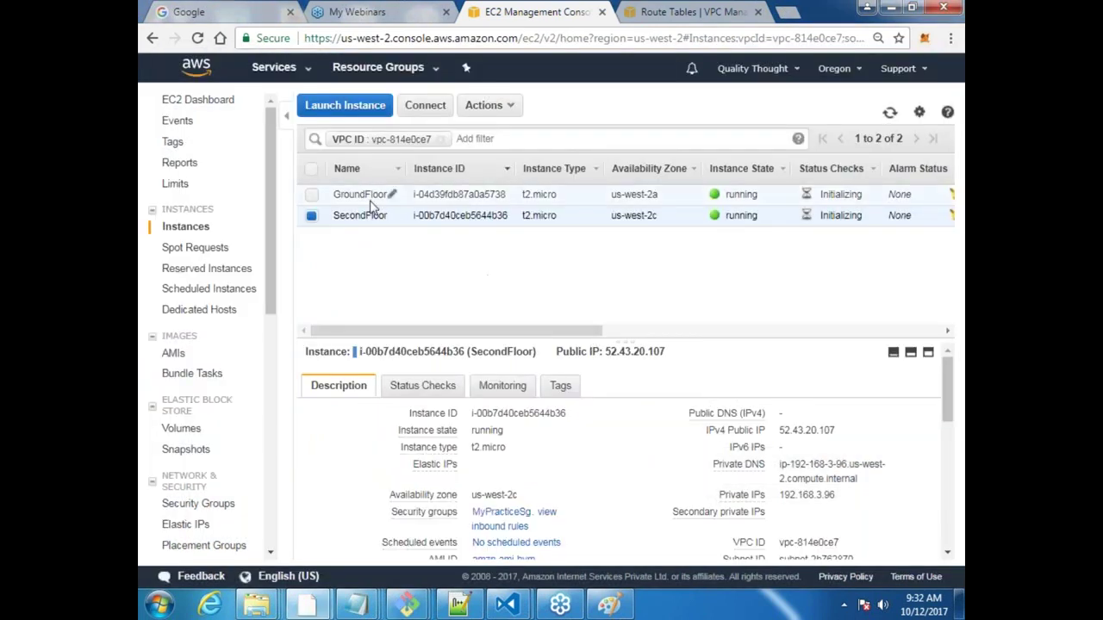
left_click(365, 194)
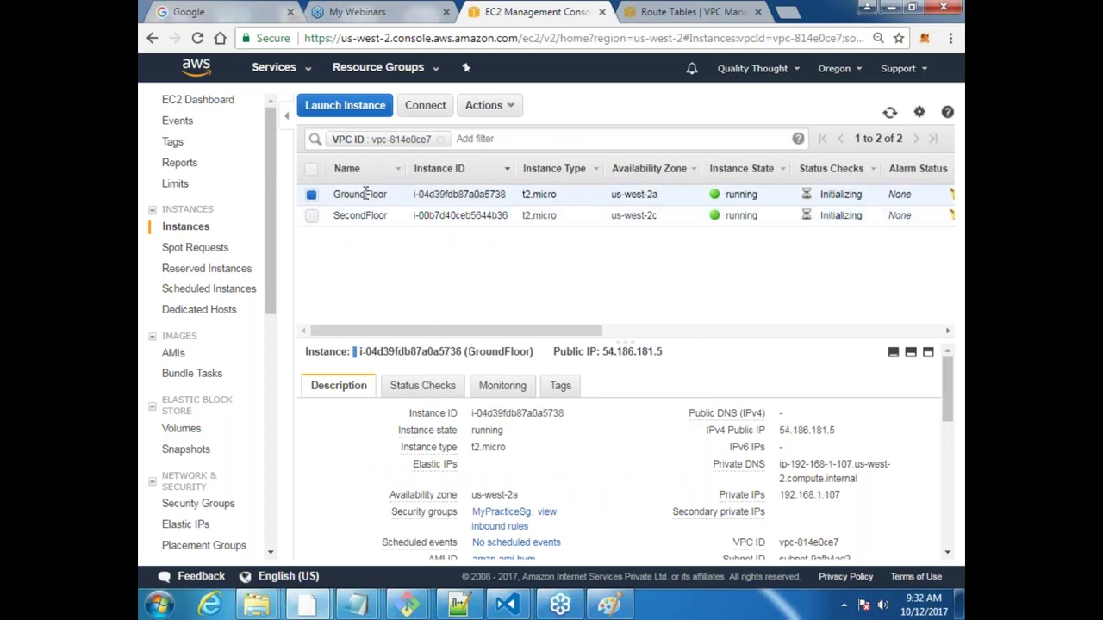
double_click(806, 494)
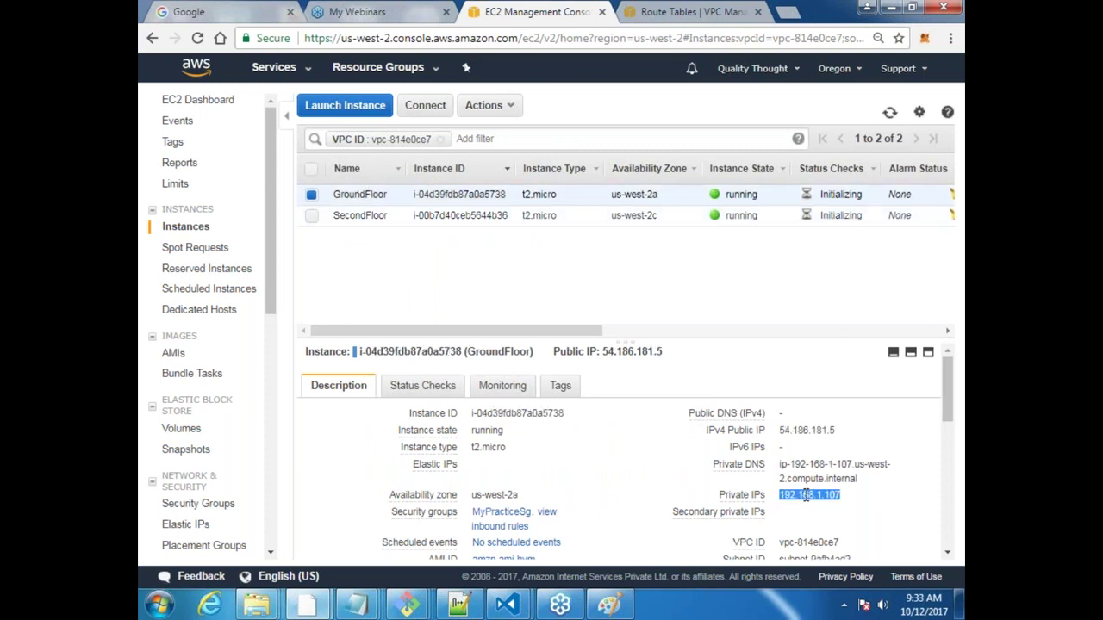
key("alt+Tab")
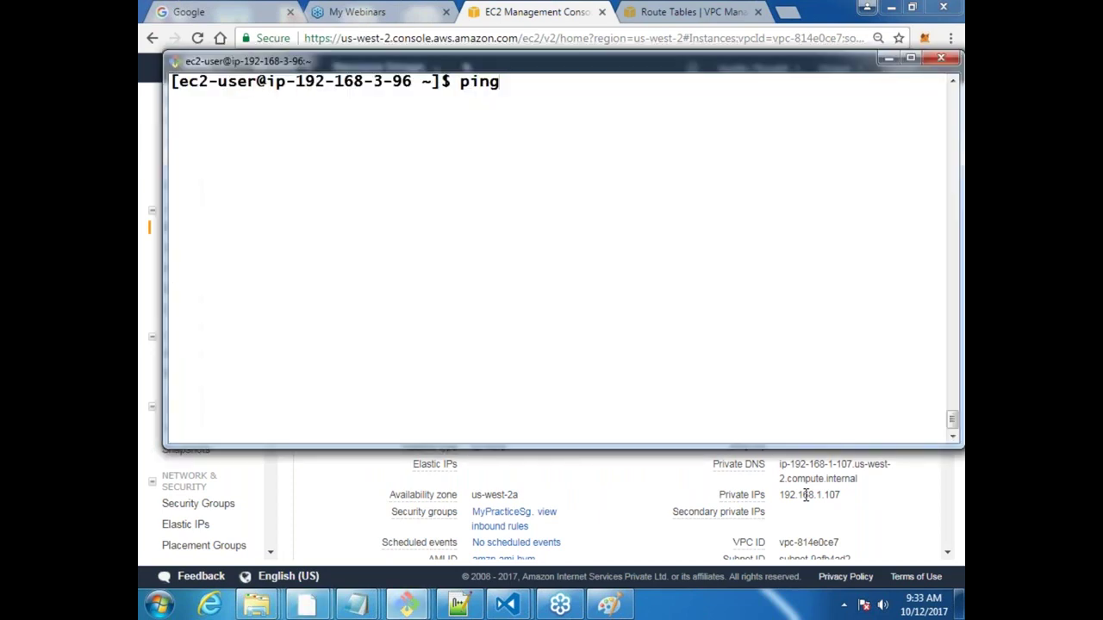
right_click(615, 164)
left_click(673, 218)
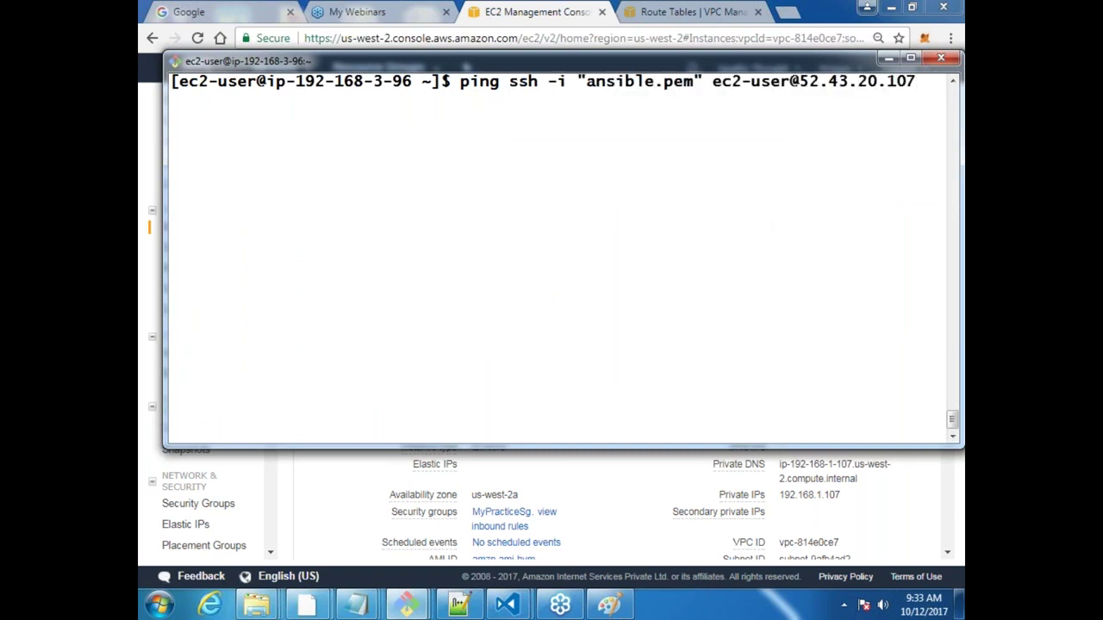
key("ctrl+c")
Ping the GroundFloor instance's private IP 192.168.1.107 from the SecondFloor SSH session.
type("ping 19")
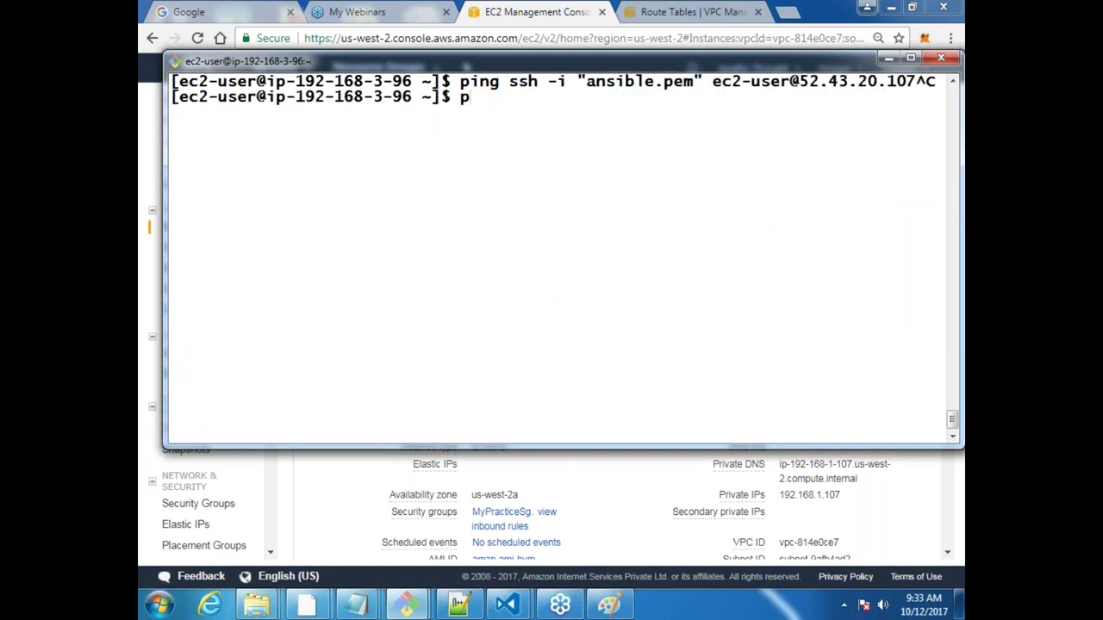
type("2.168.1.107")
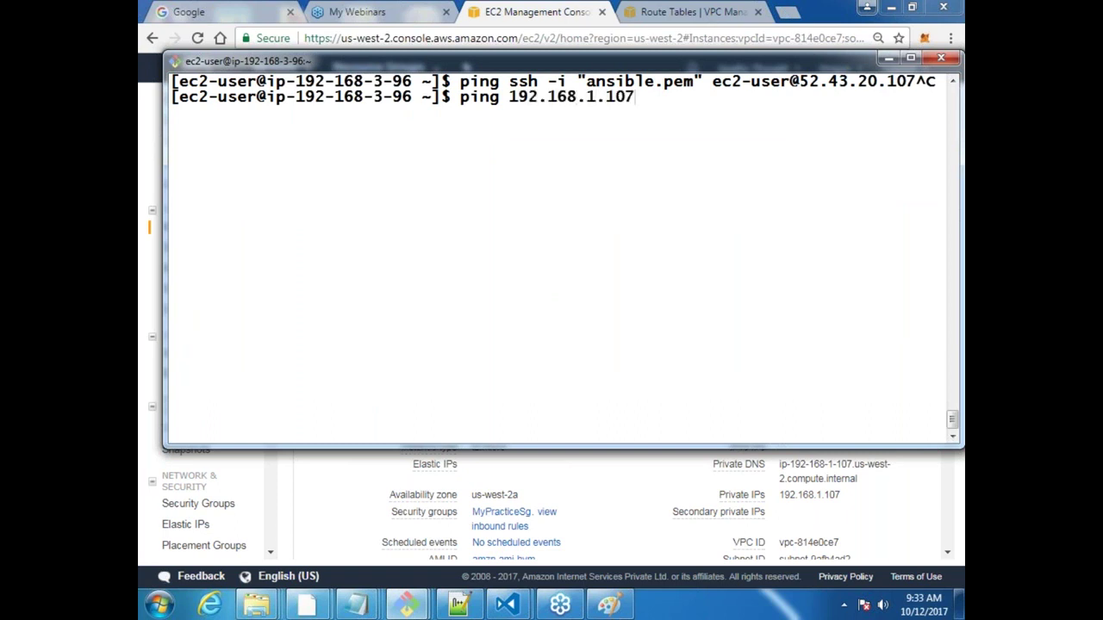
key("Return")
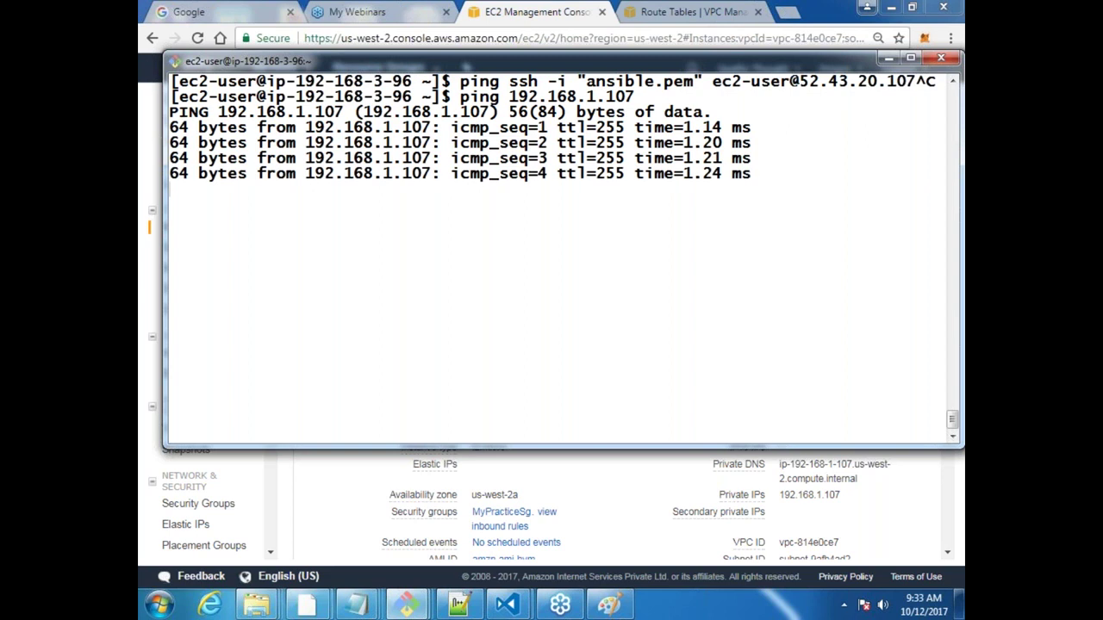
Open a Windows command prompt with cmd and ping the GroundFloor instance's public IP 54.186.181.5.
key("alt+Tab")
key("super+r")
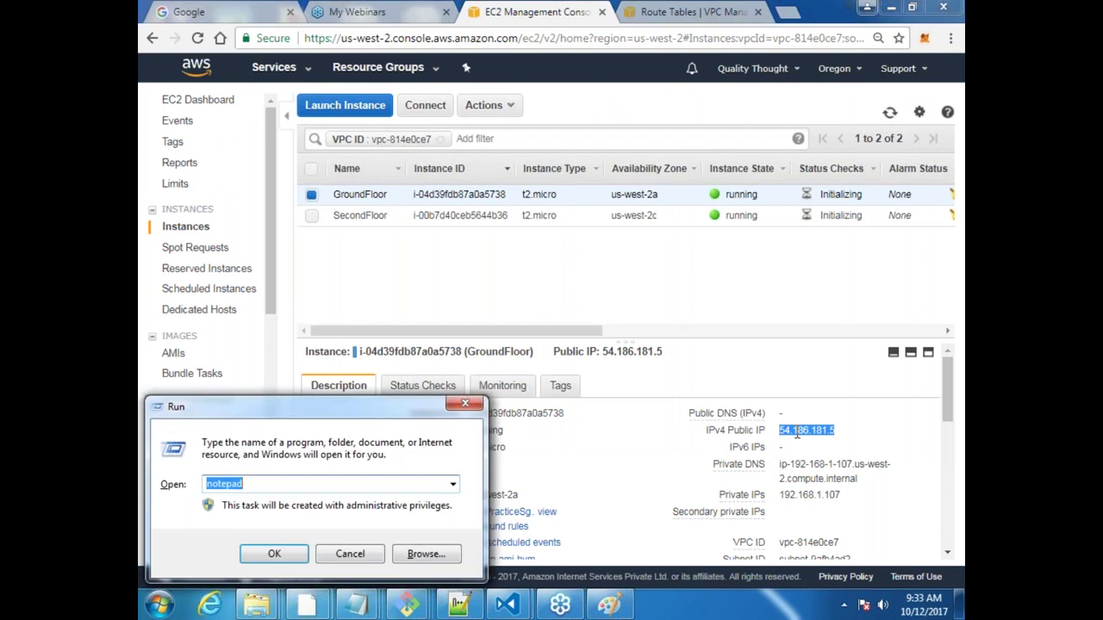
type("cmd")
key("Return")
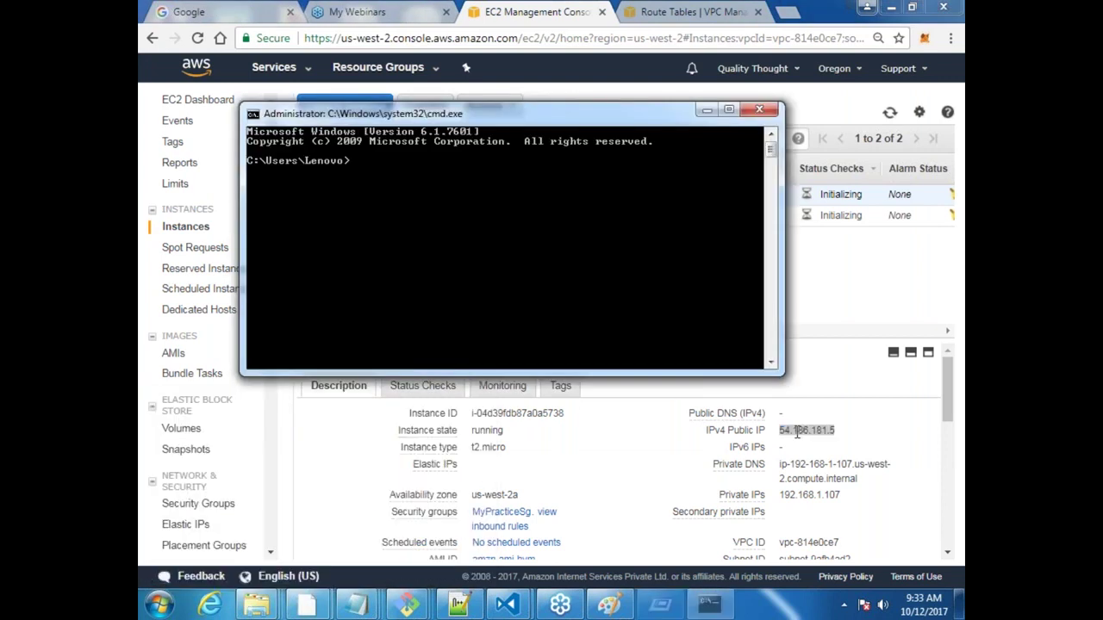
type("ping ")
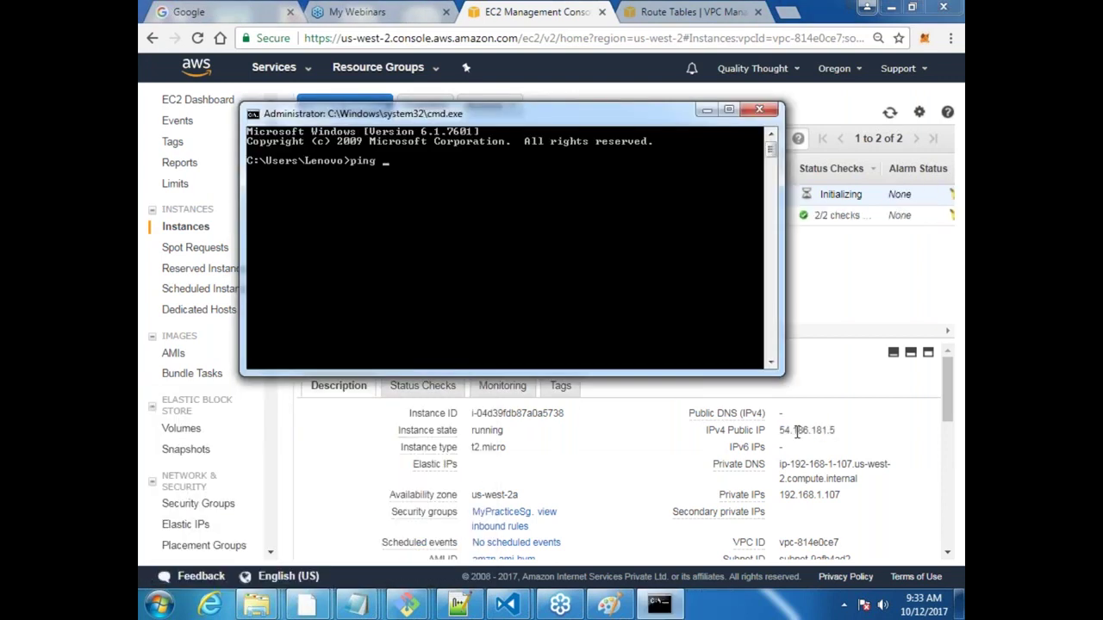
type("54.186.181.5")
key("Return")
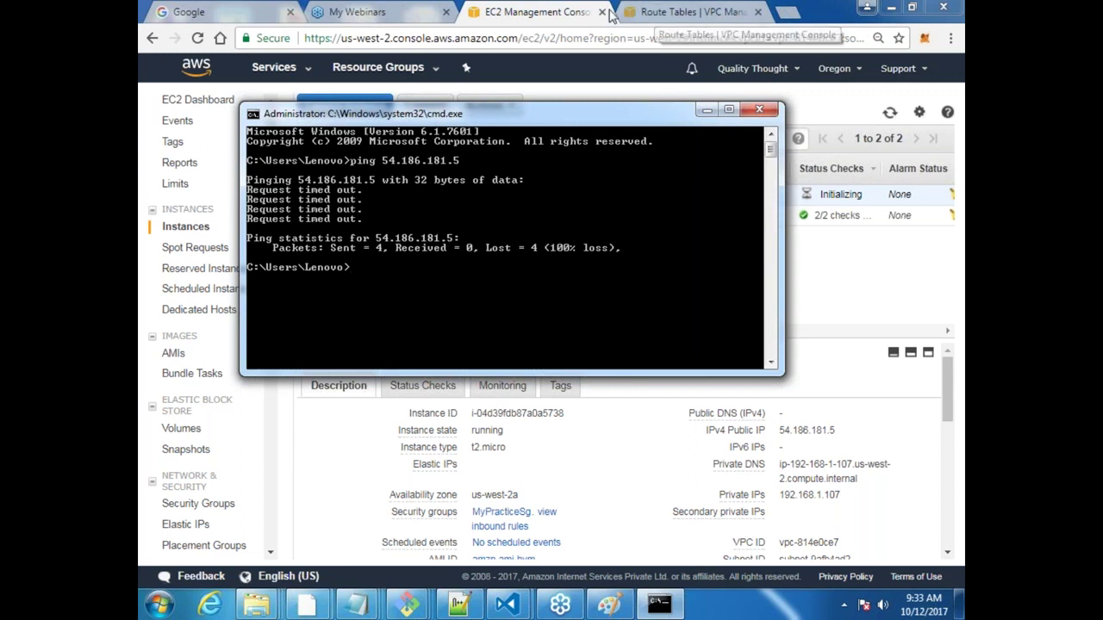
Return to the EC2 console and open the inbound rules of the GroundFloor instance's MyPracticeSg security group.
left_click(543, 17)
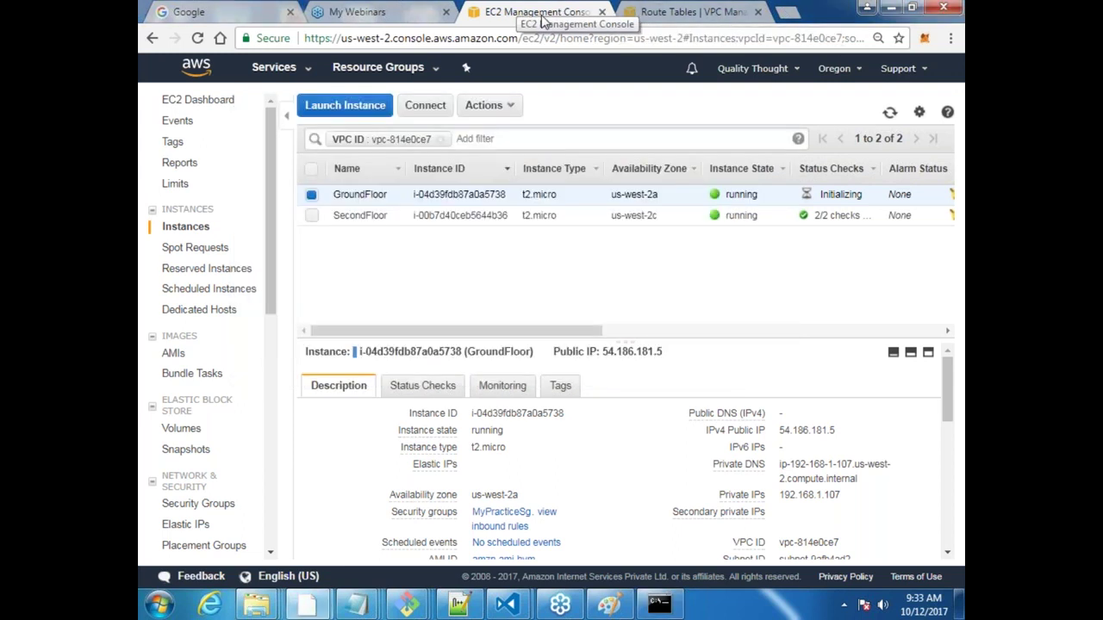
left_click_drag(584, 331, 924, 325)
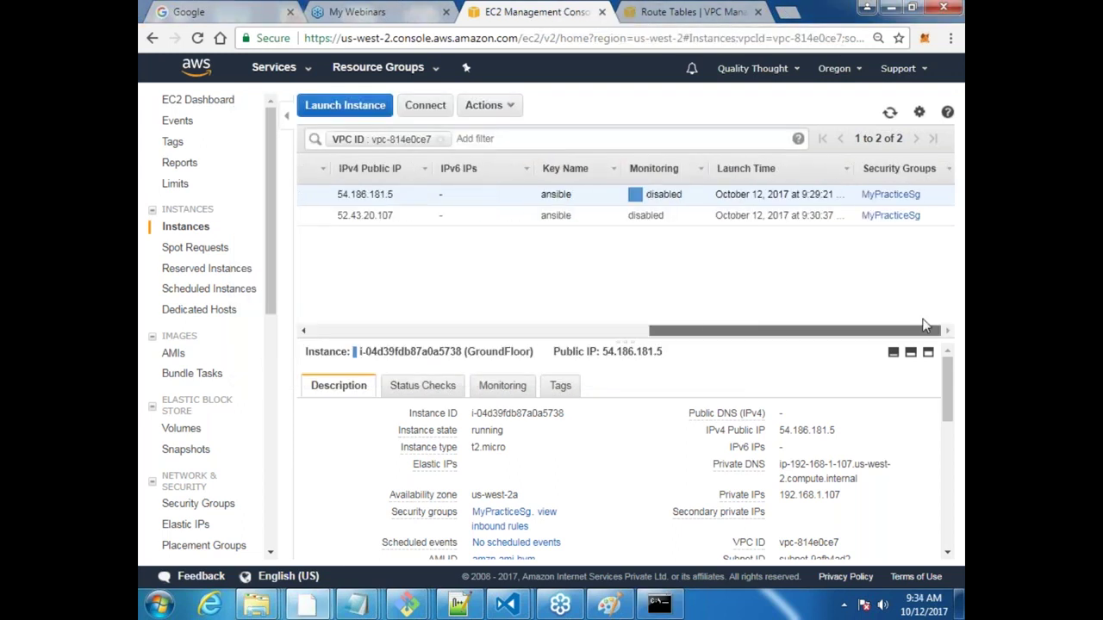
left_click(891, 195)
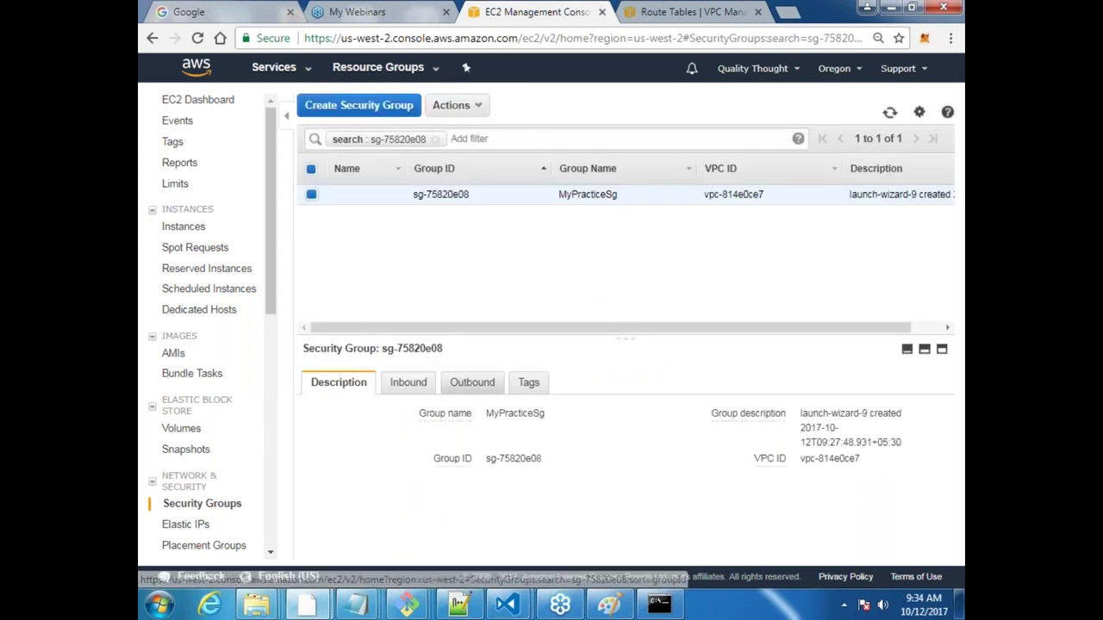
left_click(420, 389)
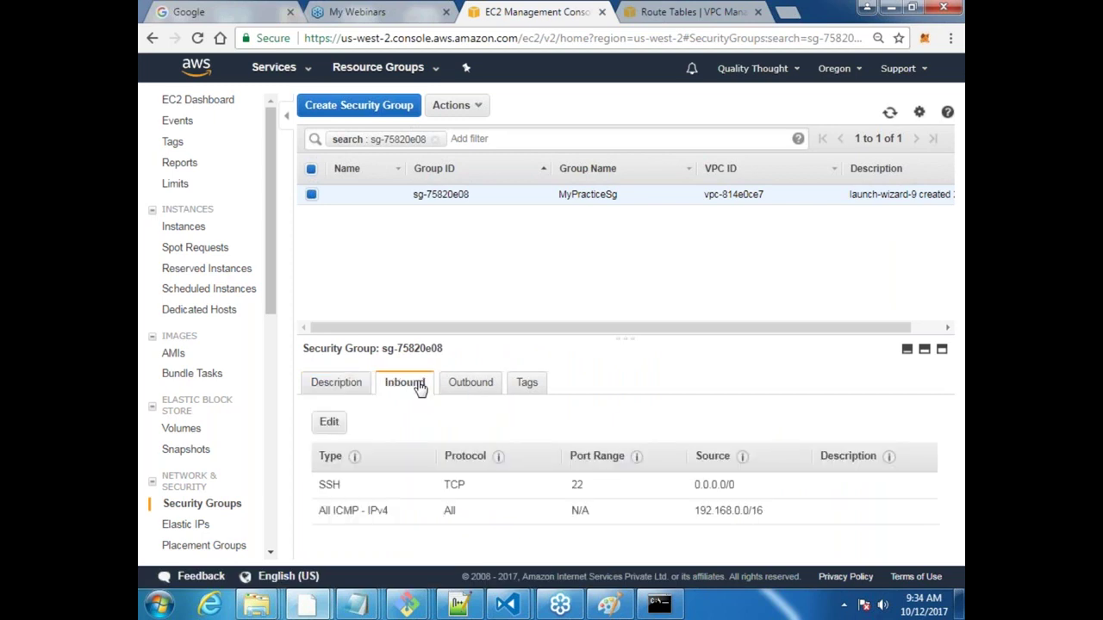
left_click_drag(629, 315, 635, 227)
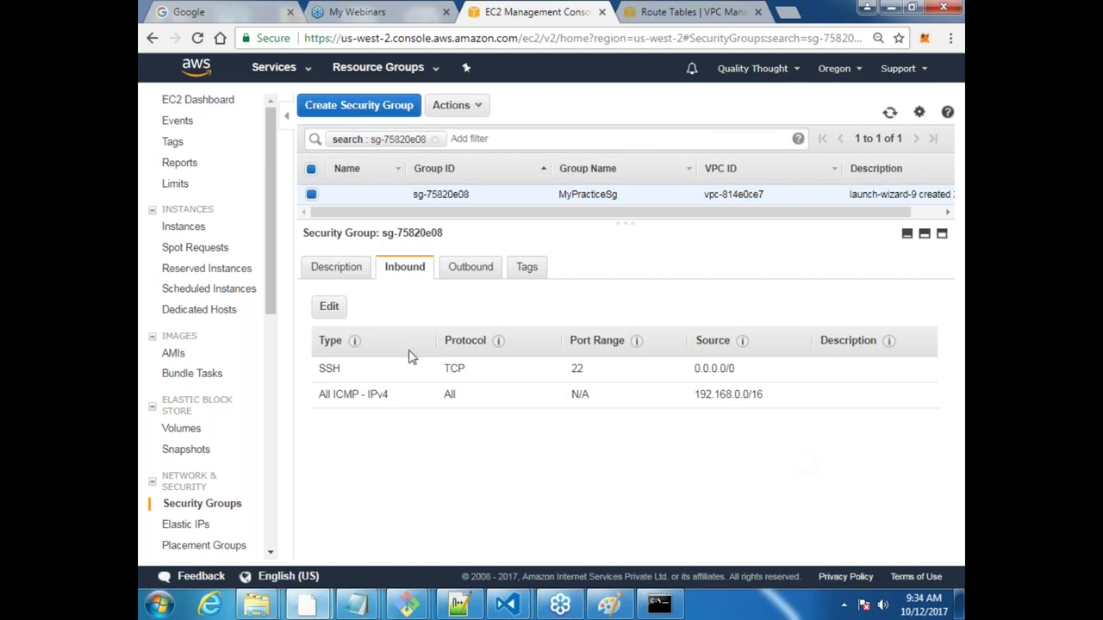
Set the source of the All ICMP - IPv4 inbound rule to 0.0.0.0/0 and save the rules.
left_click(329, 307)
triple_click(604, 312)
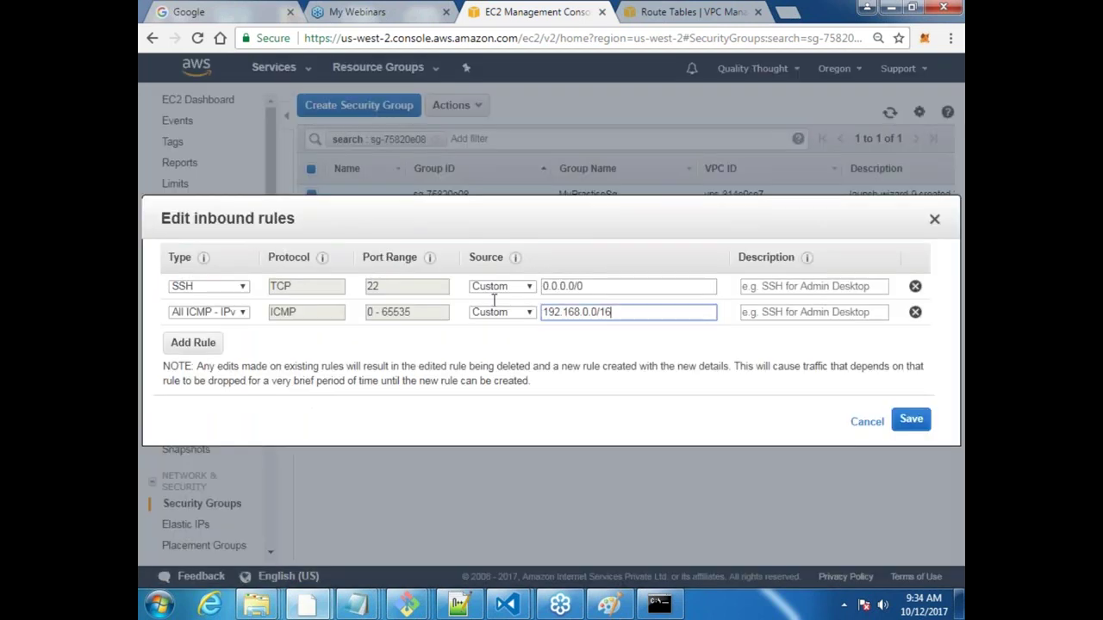
type("0.0.0.0")
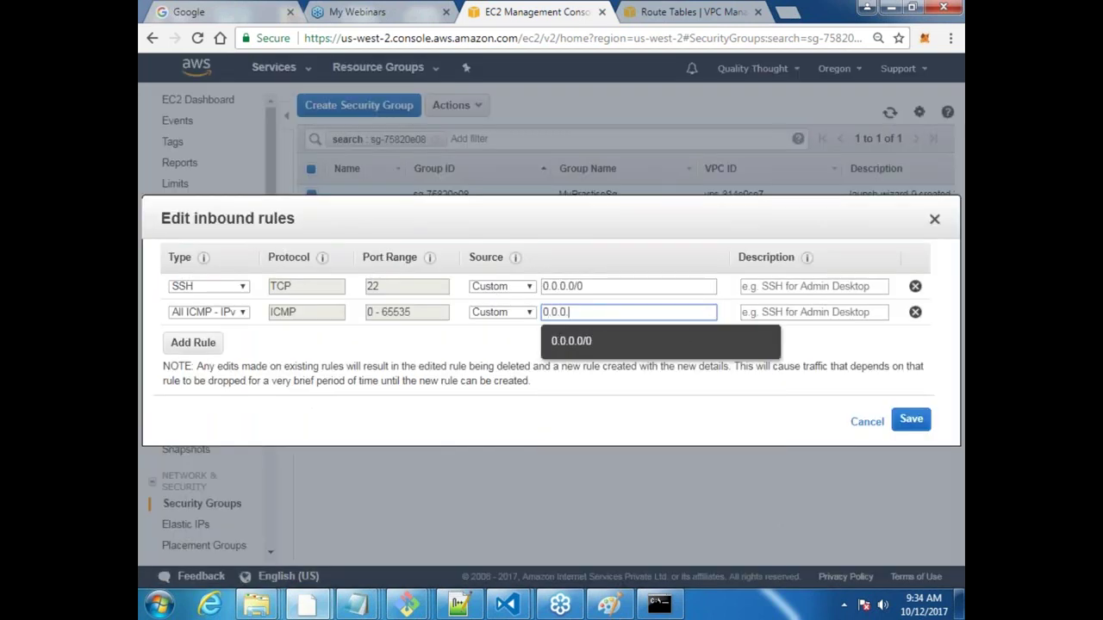
type("/0")
left_click(915, 419)
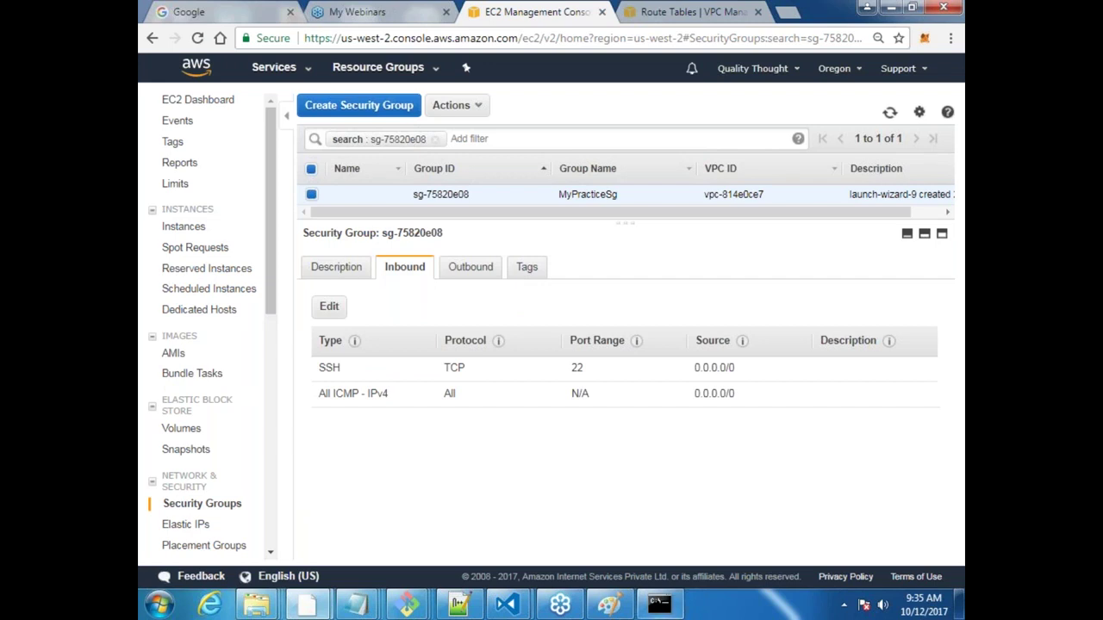
Switch back to the Windows command prompt and repeat the ping to 54.186.181.5.
left_click(659, 604)
key("Up")
key("Return")
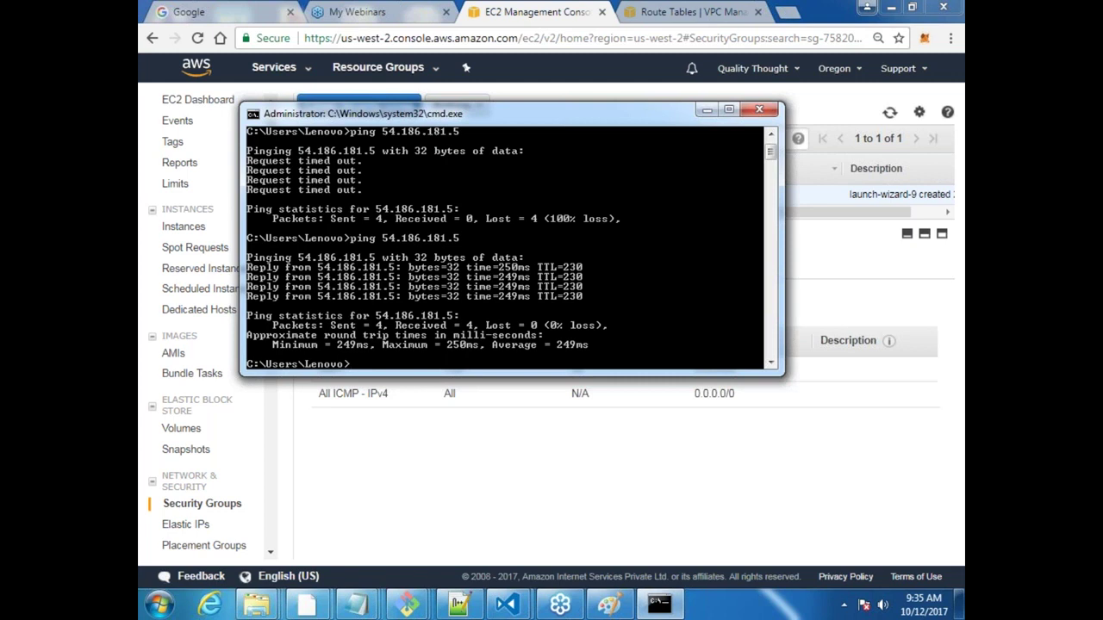
Return to the VPC Route Tables page, minimize the browser, and show the bare desktop.
left_click(690, 478)
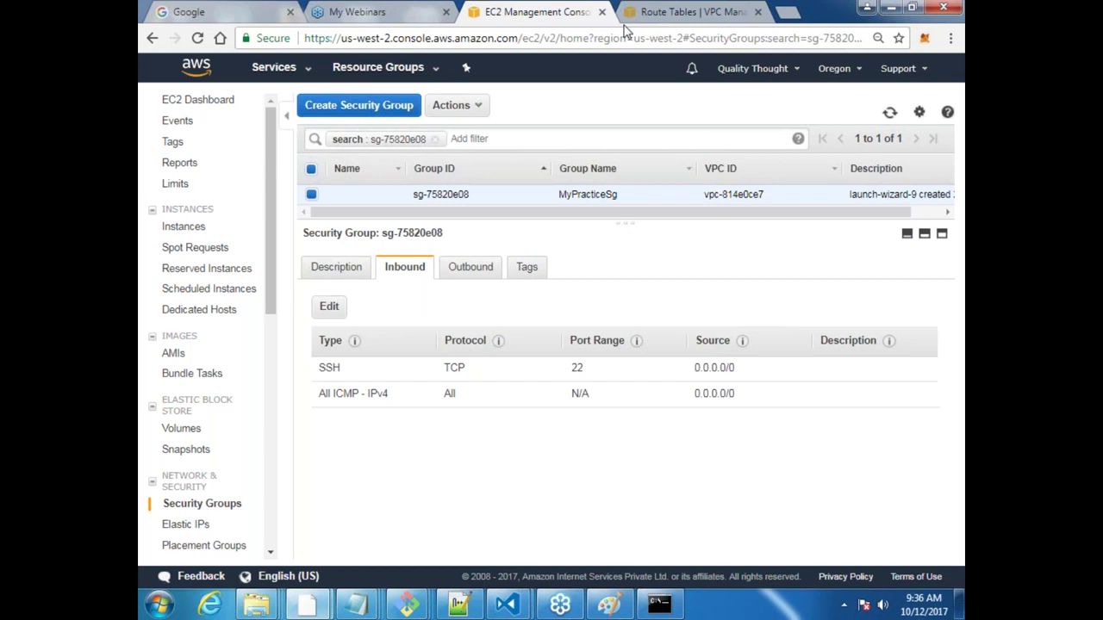
left_click(677, 12)
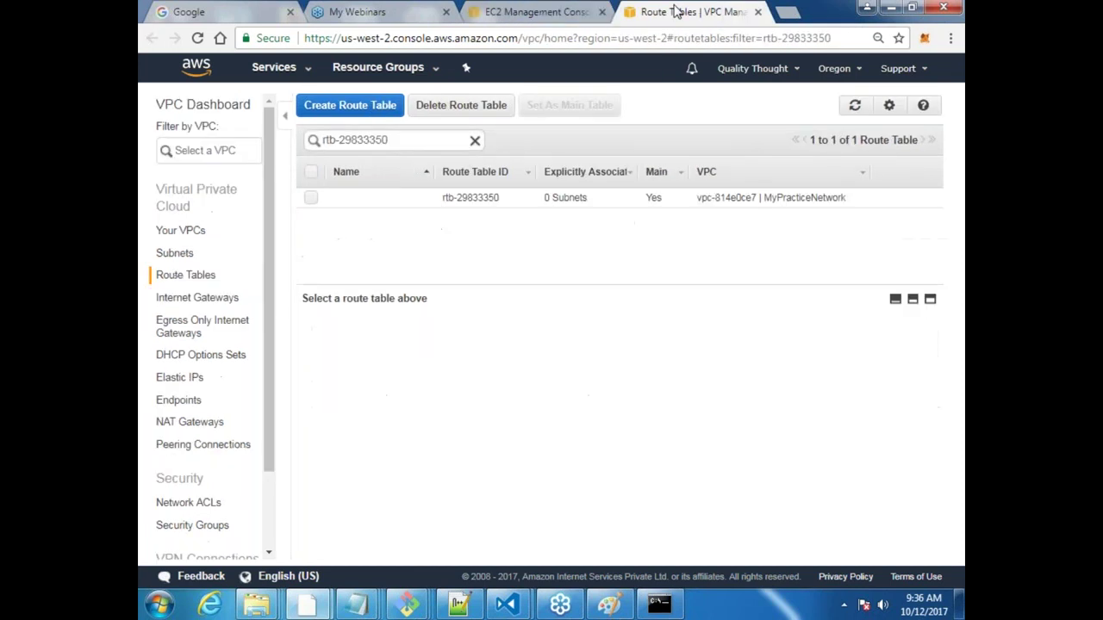
left_click(889, 8)
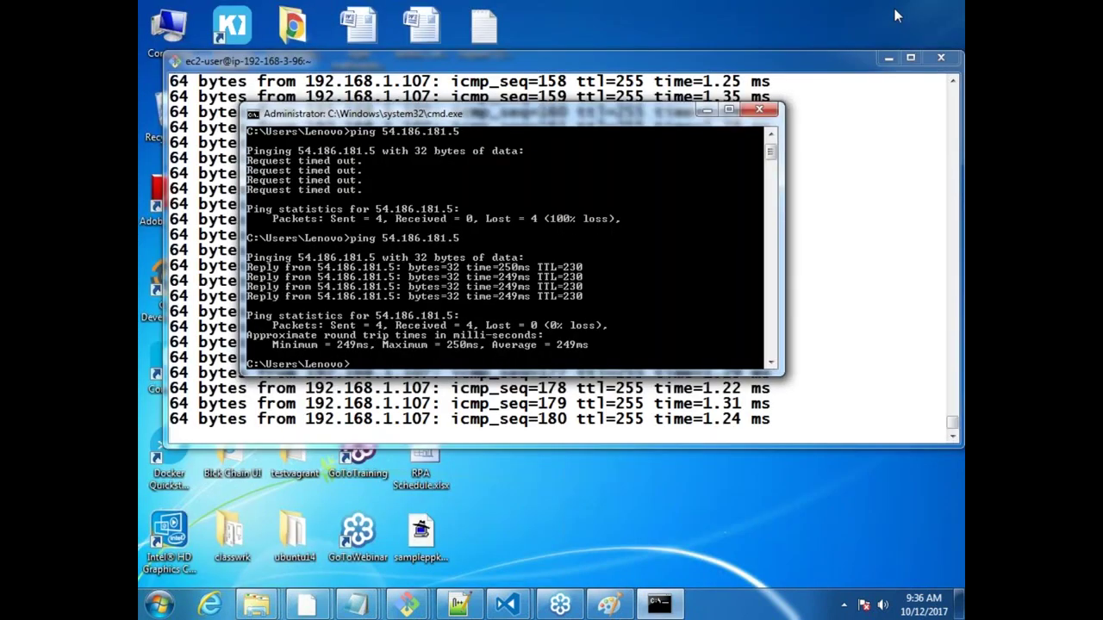
key("super+d")
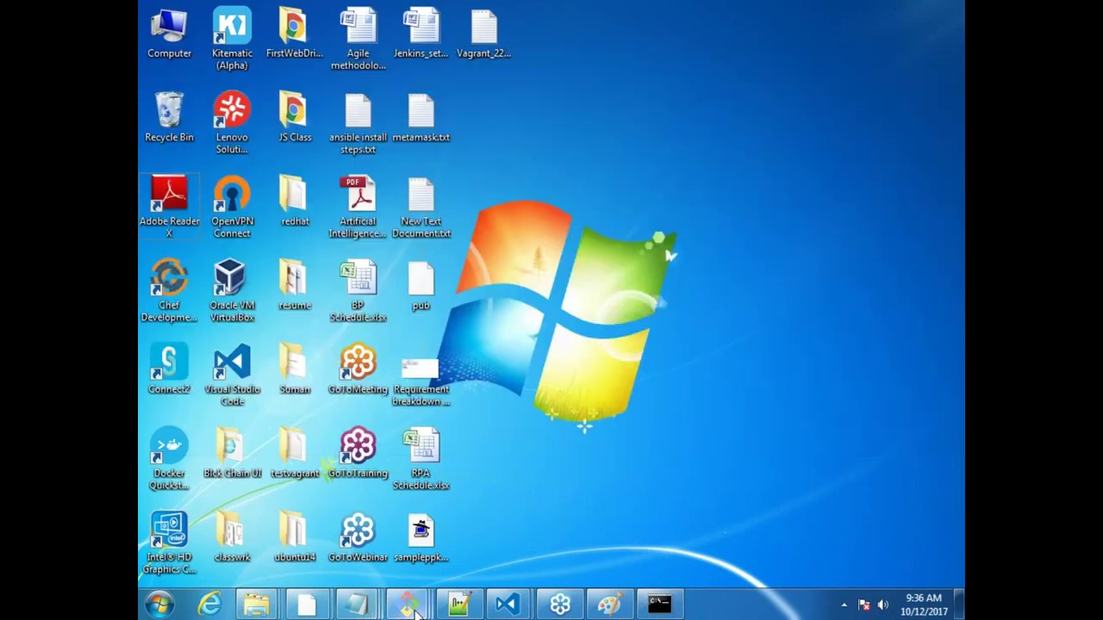
Switch to the VPC Essentials deck in the incognito Chrome window and present it from the Subnets slide.
mouse_move(416, 613)
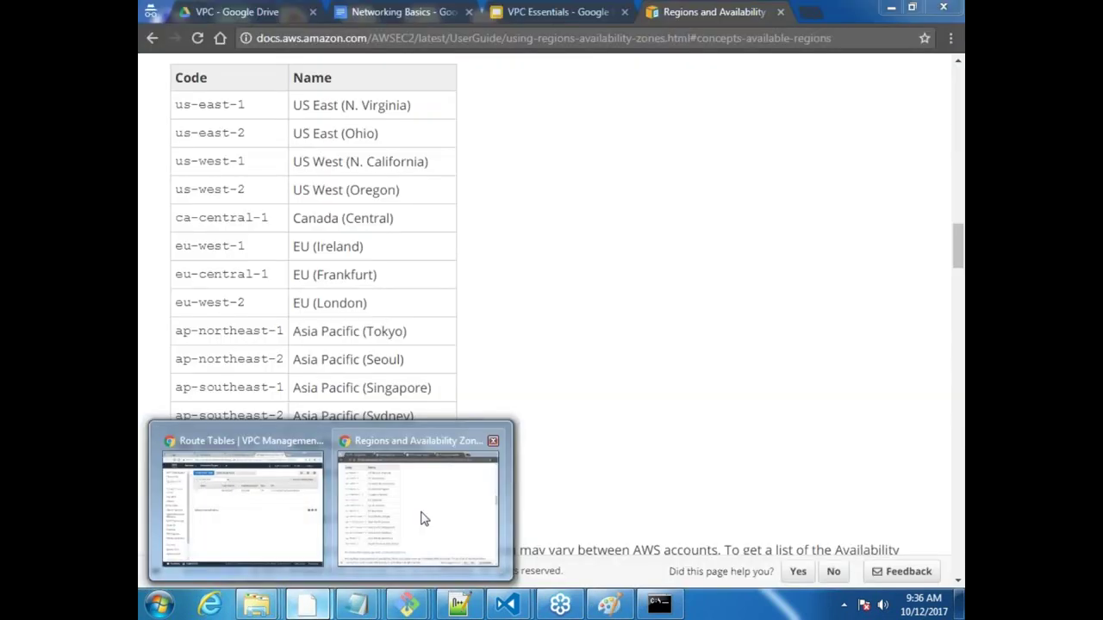
left_click(422, 518)
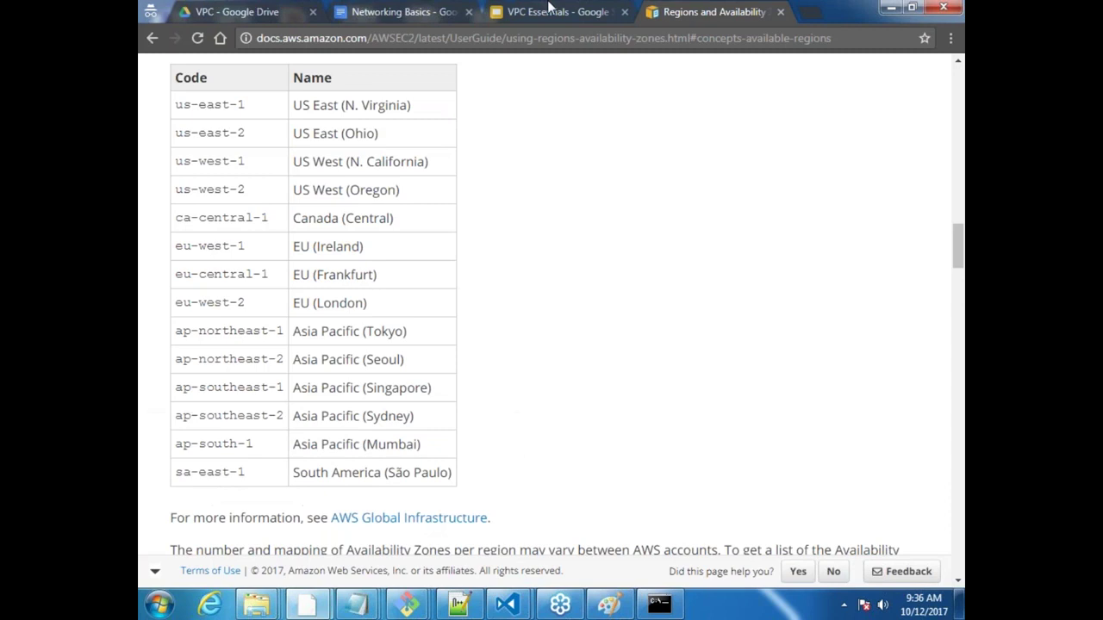
left_click(385, 14)
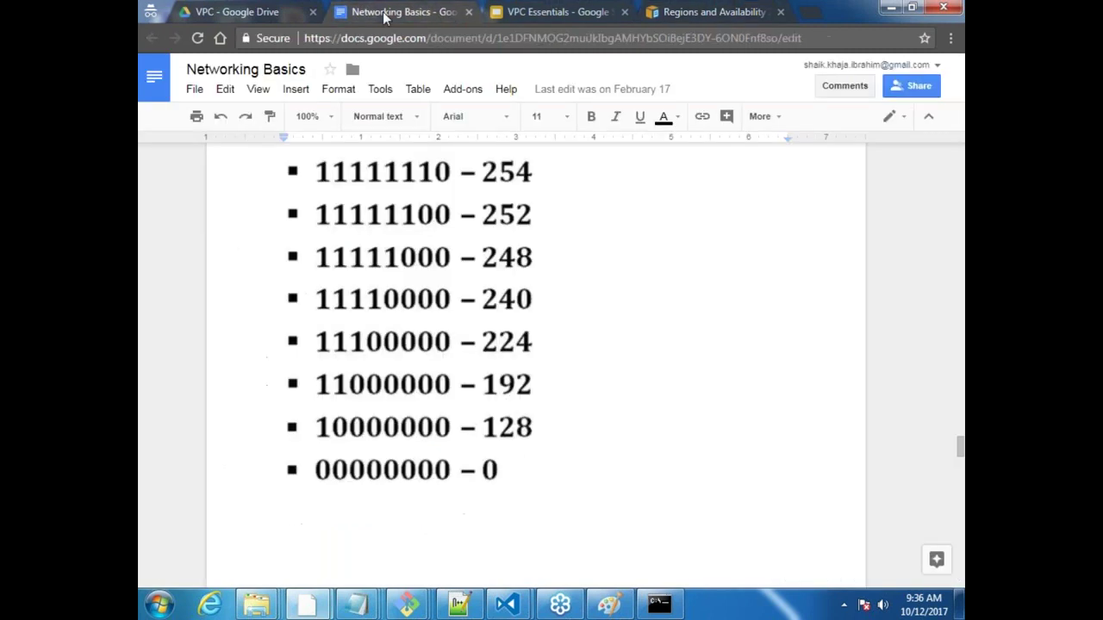
left_click(544, 15)
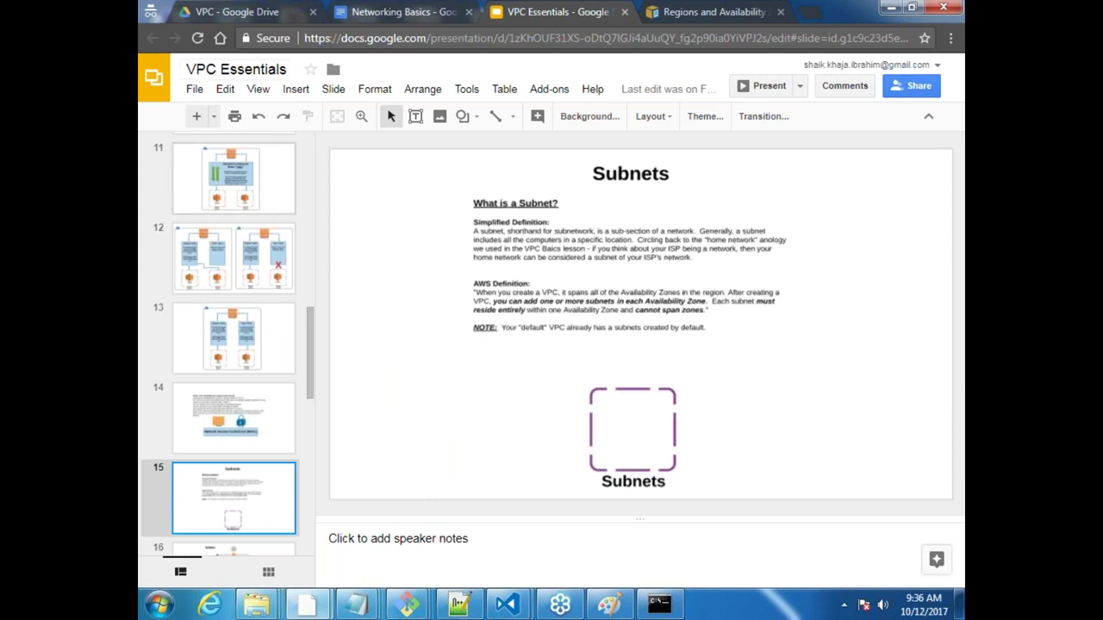
left_click(763, 85)
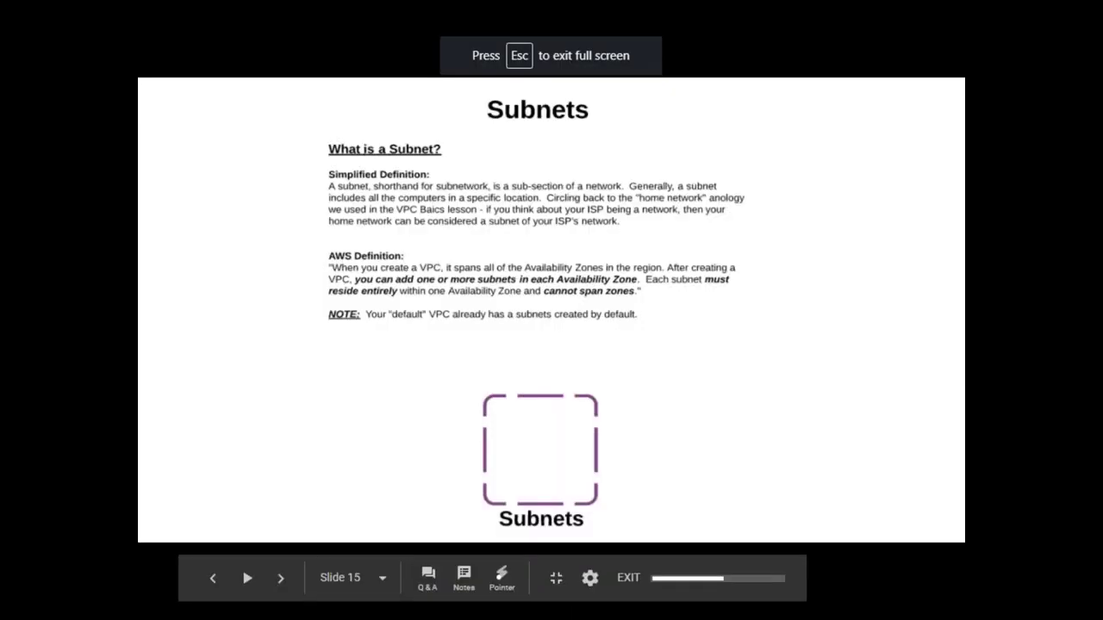
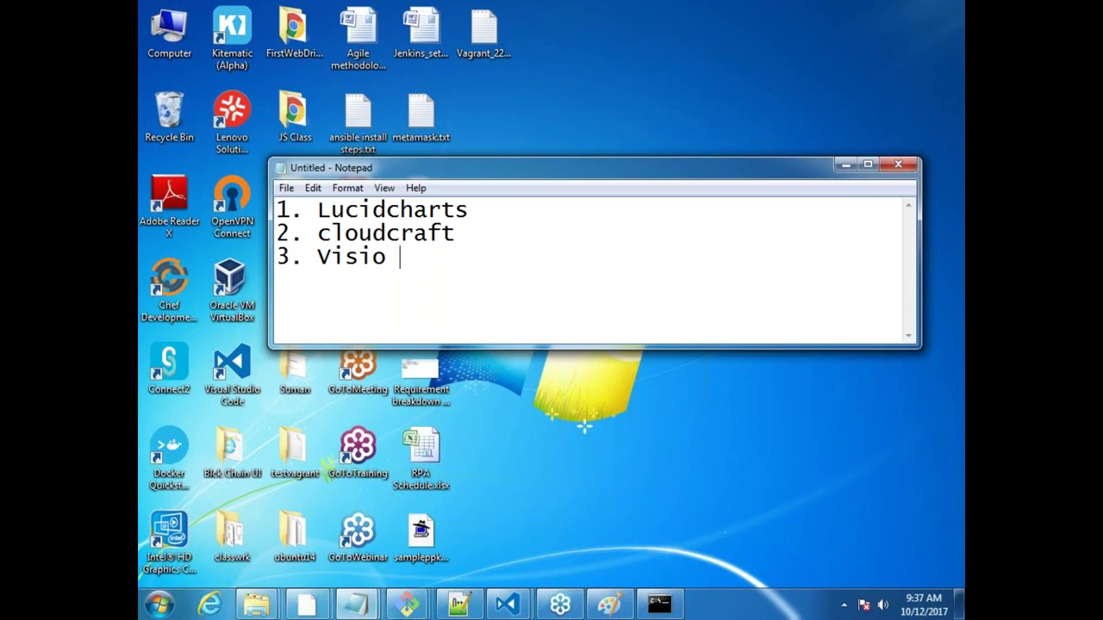
In the incognito Chrome window, search Google for cloudcraft in a new tab.
left_click(321, 607)
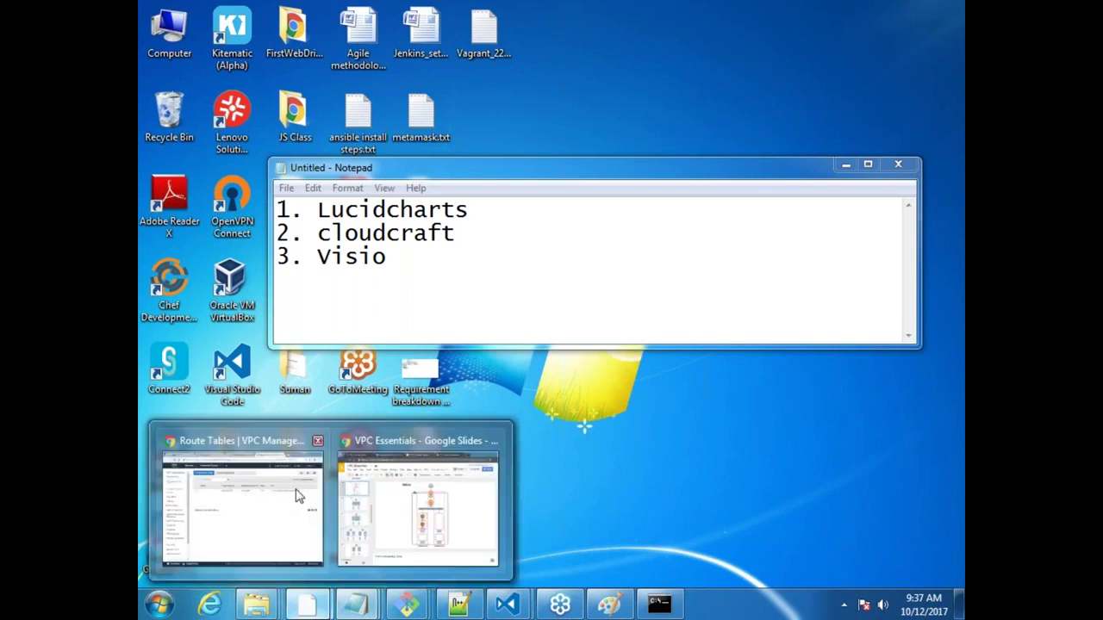
left_click(418, 516)
key("ctrl+t")
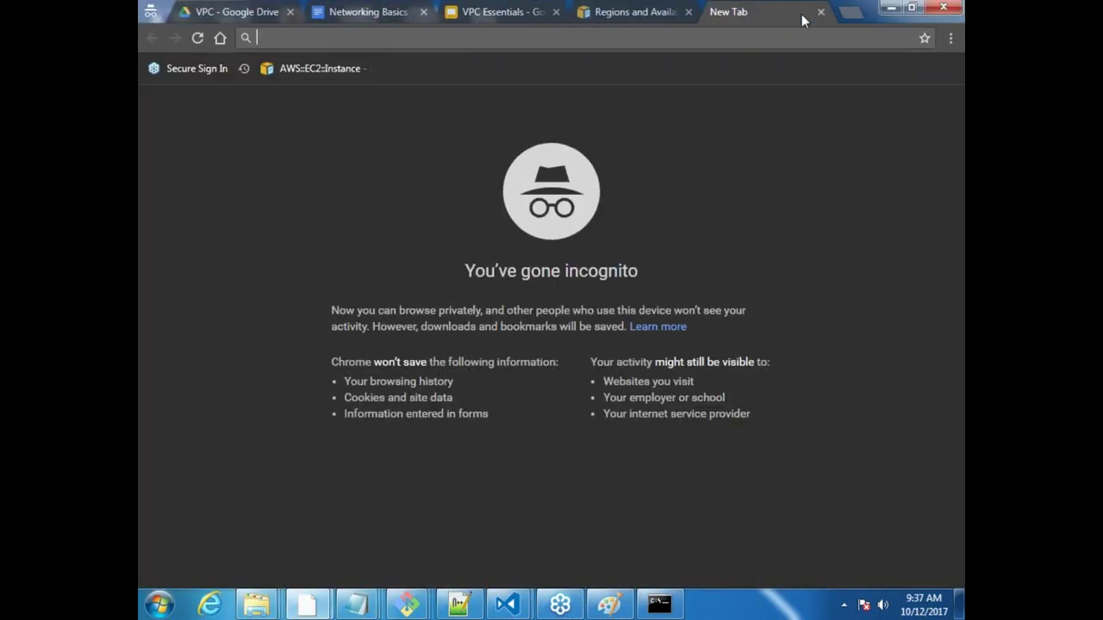
type("cloudcra")
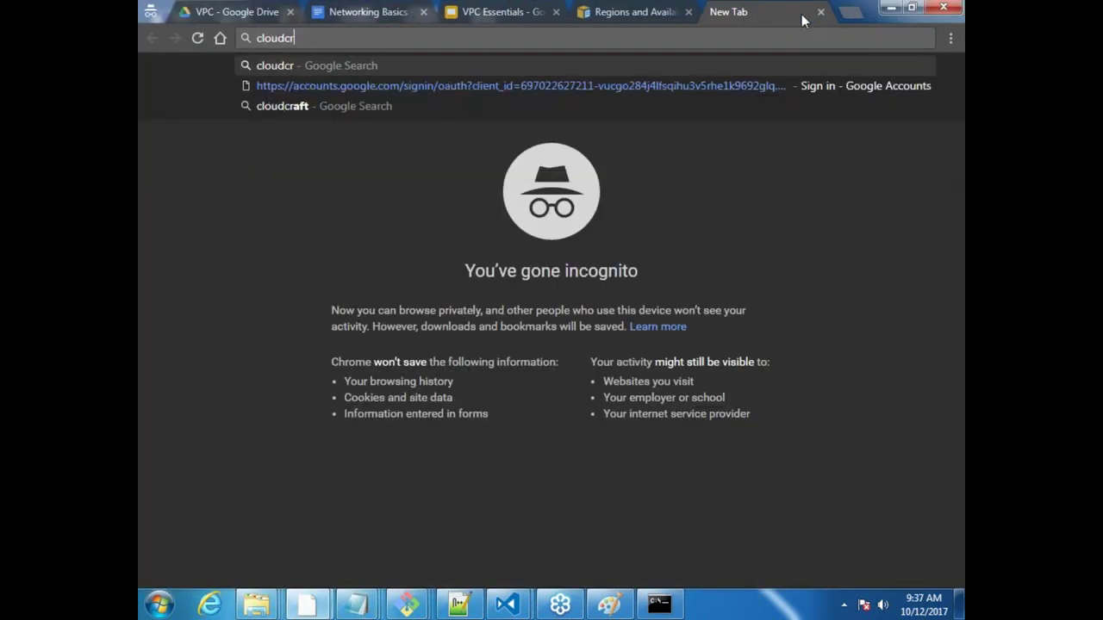
key("Down")
key("Down")
key("Return")
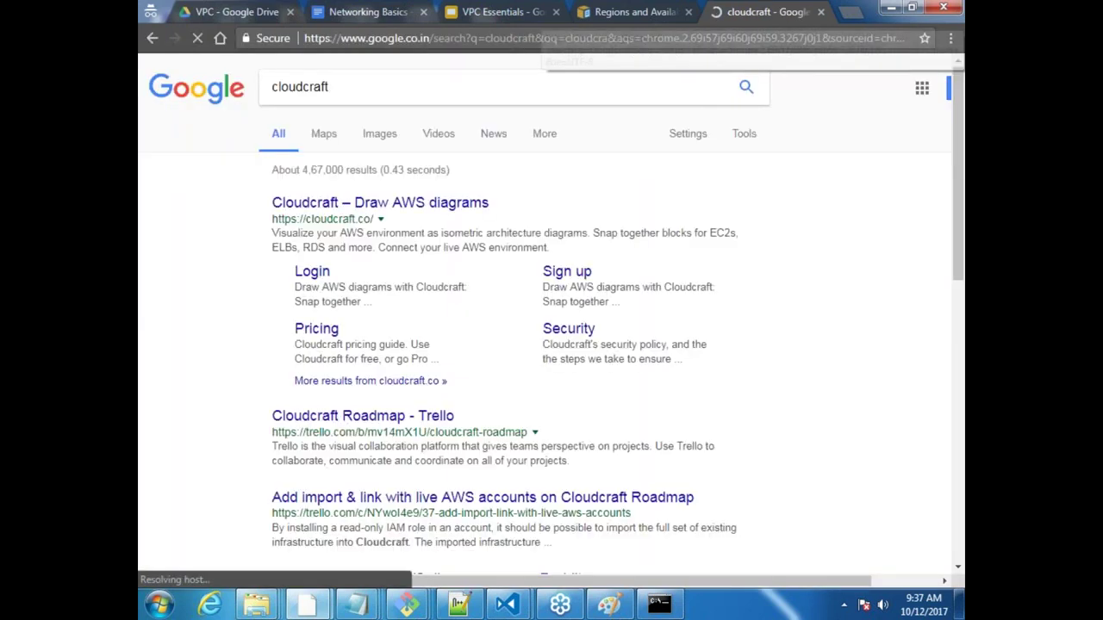
Open the Cloudcraft site from the search results and sign in with the Google account.
left_click(380, 203)
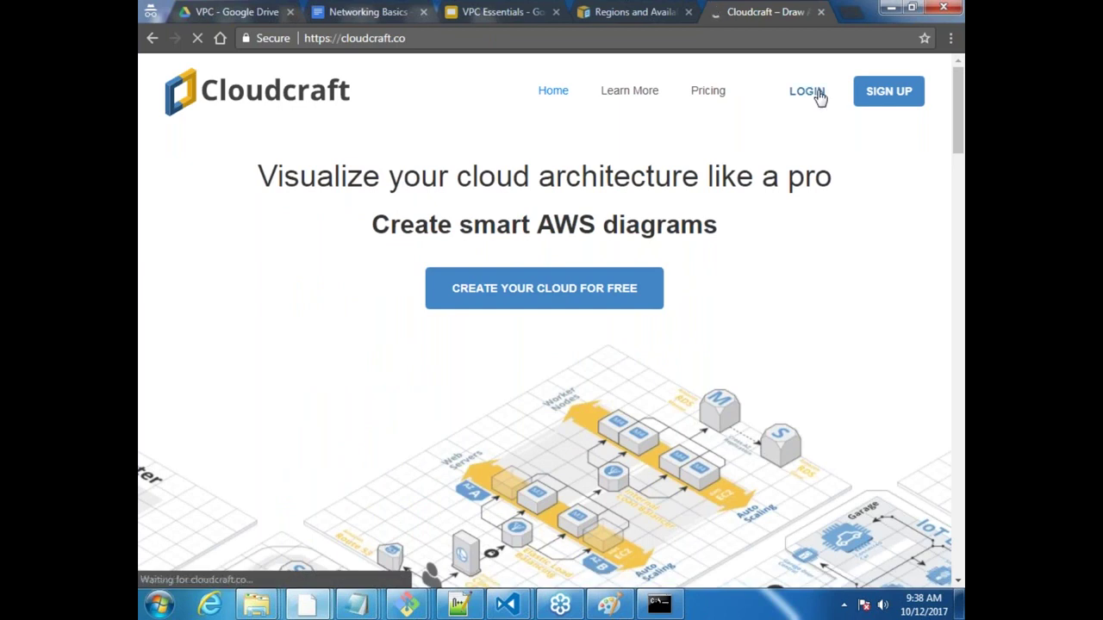
left_click(818, 95)
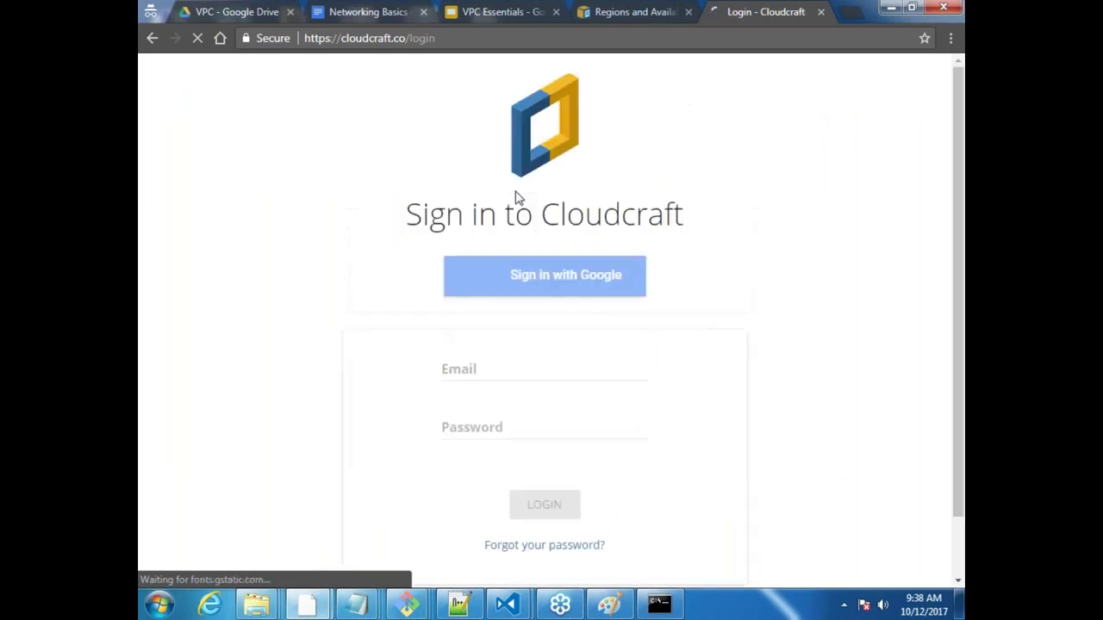
left_click(544, 280)
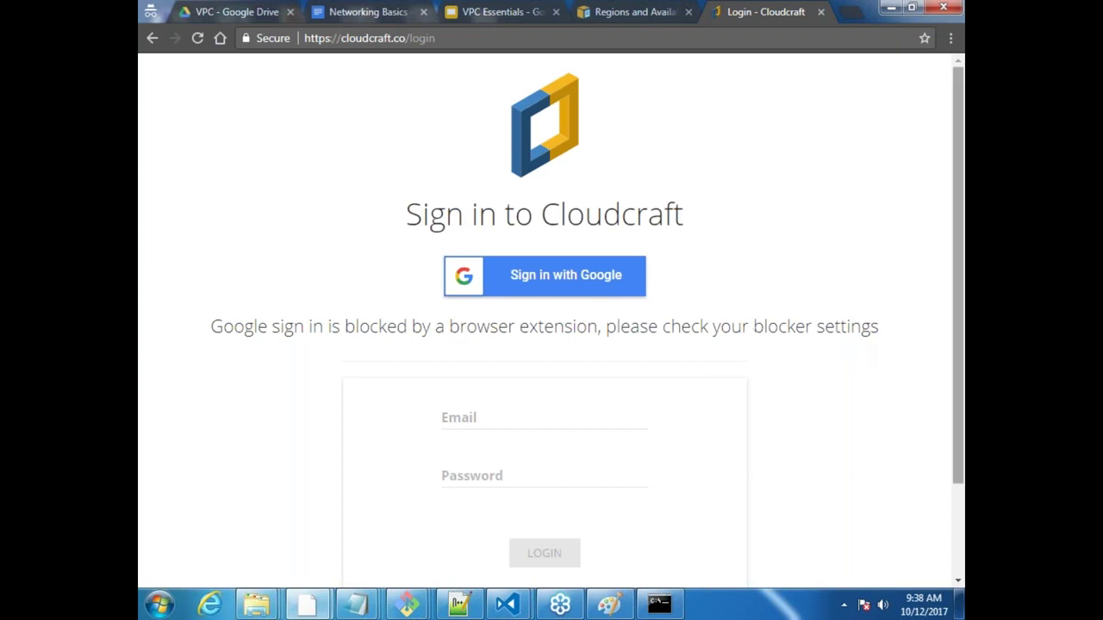
left_click_drag(961, 357, 962, 505)
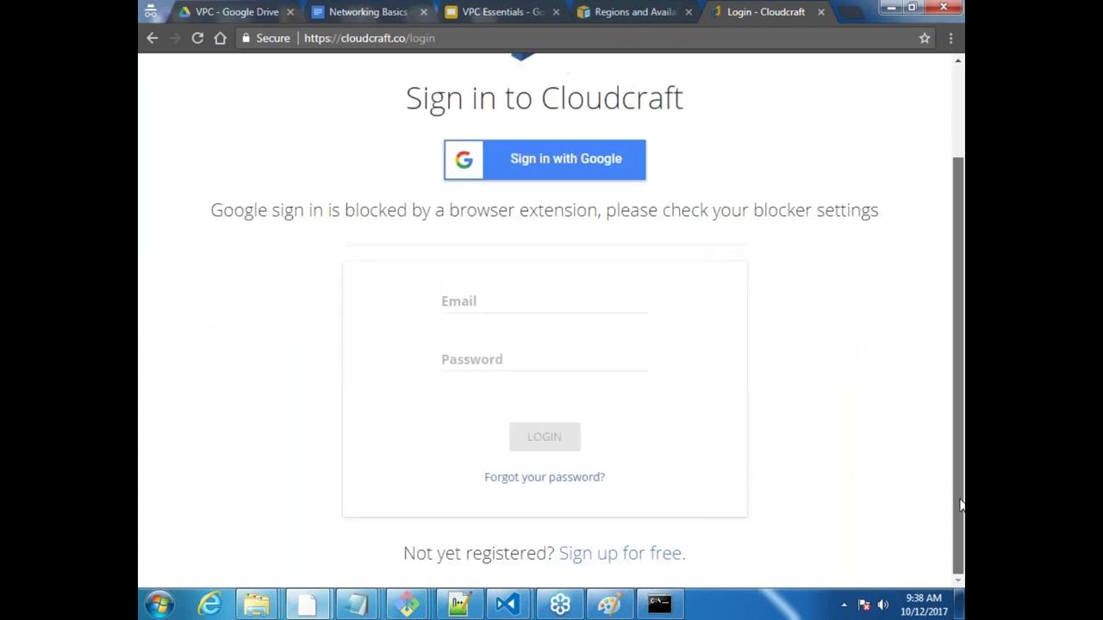
scroll(951, 382, "up", 1)
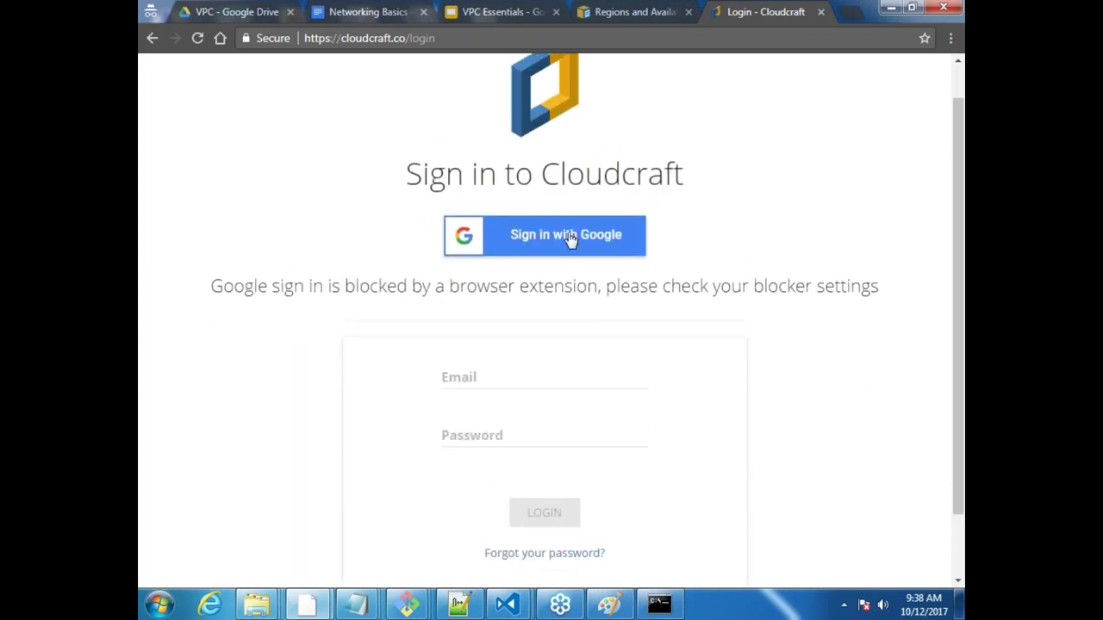
left_click(312, 607)
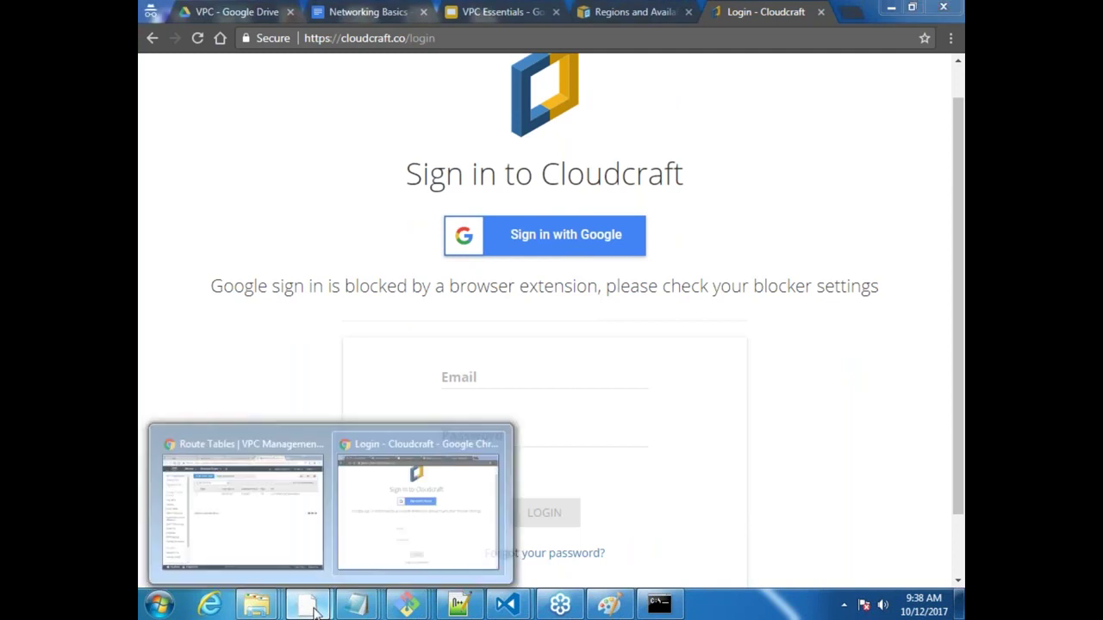
left_click(451, 519)
left_click(583, 245)
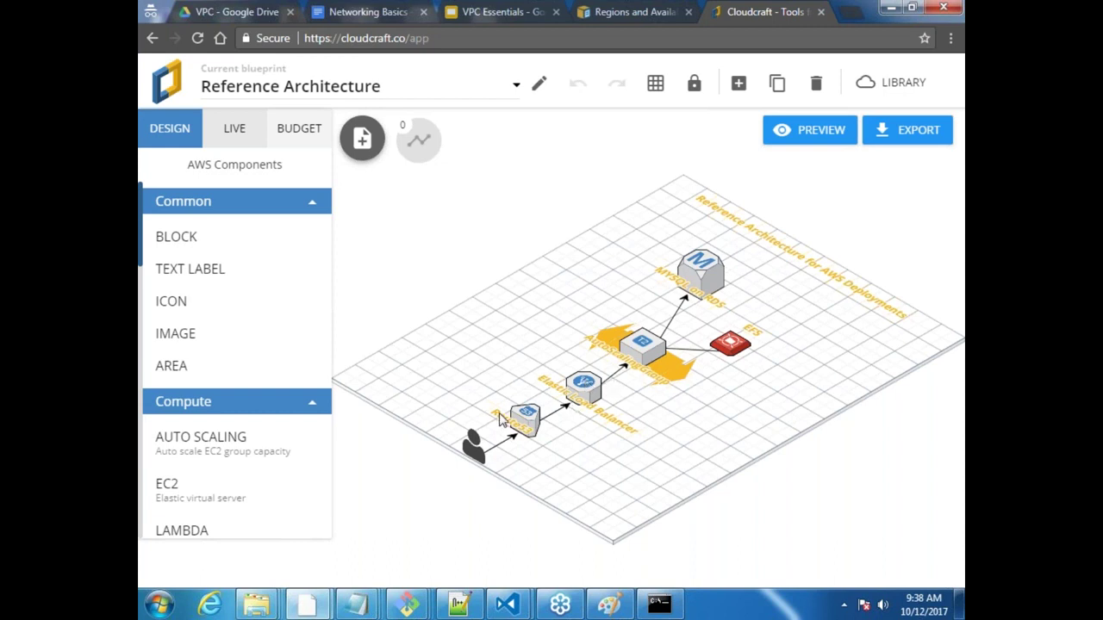
Delete all the components from the Reference Architecture blueprint.
left_click(472, 440)
key("ctrl+a")
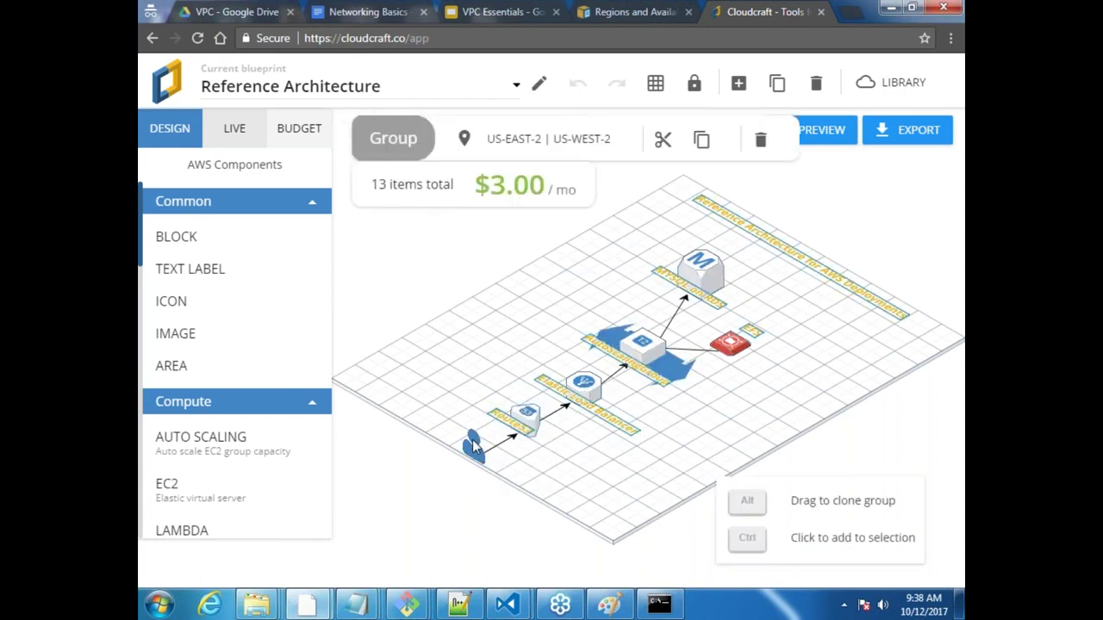
key("Delete")
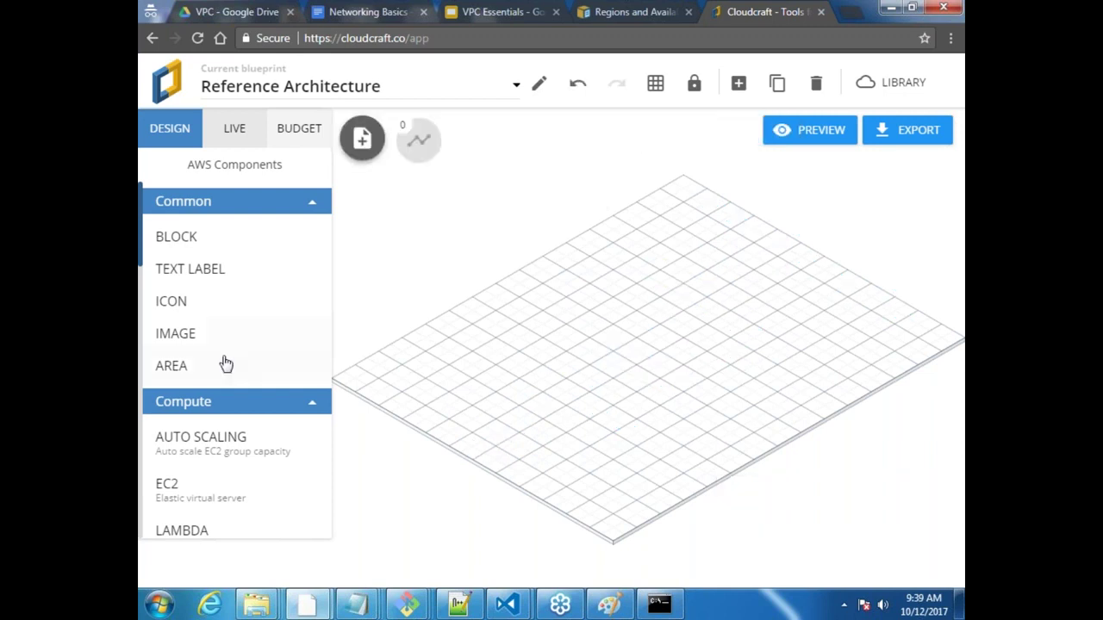
Collapse the Compute and Storage component groups and look through the Networking components.
left_click(315, 407)
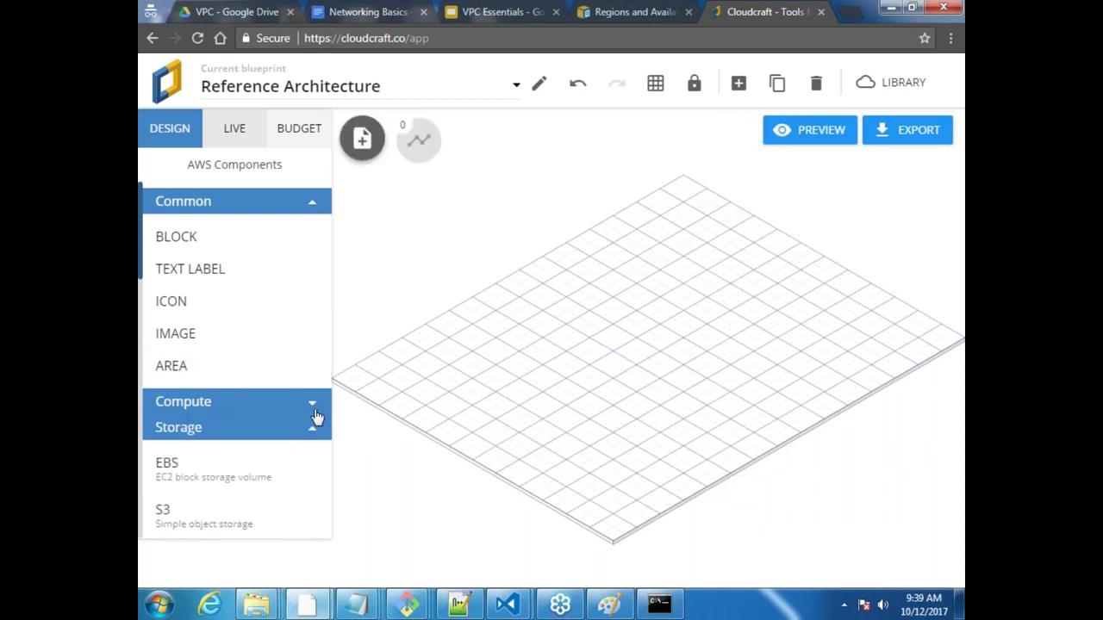
left_click(311, 431)
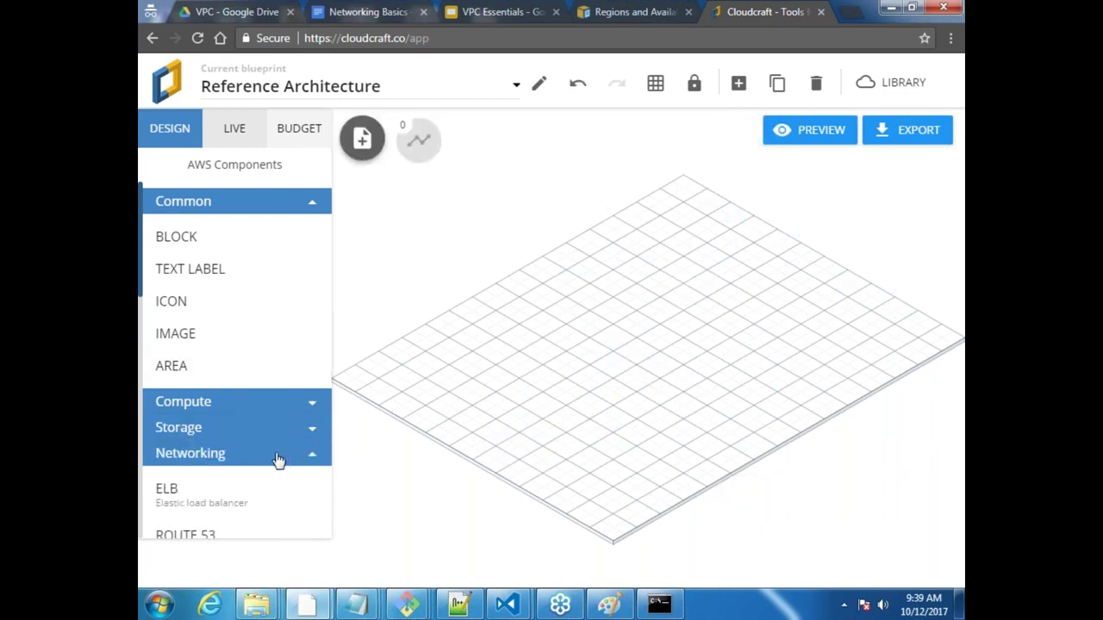
left_click(309, 458)
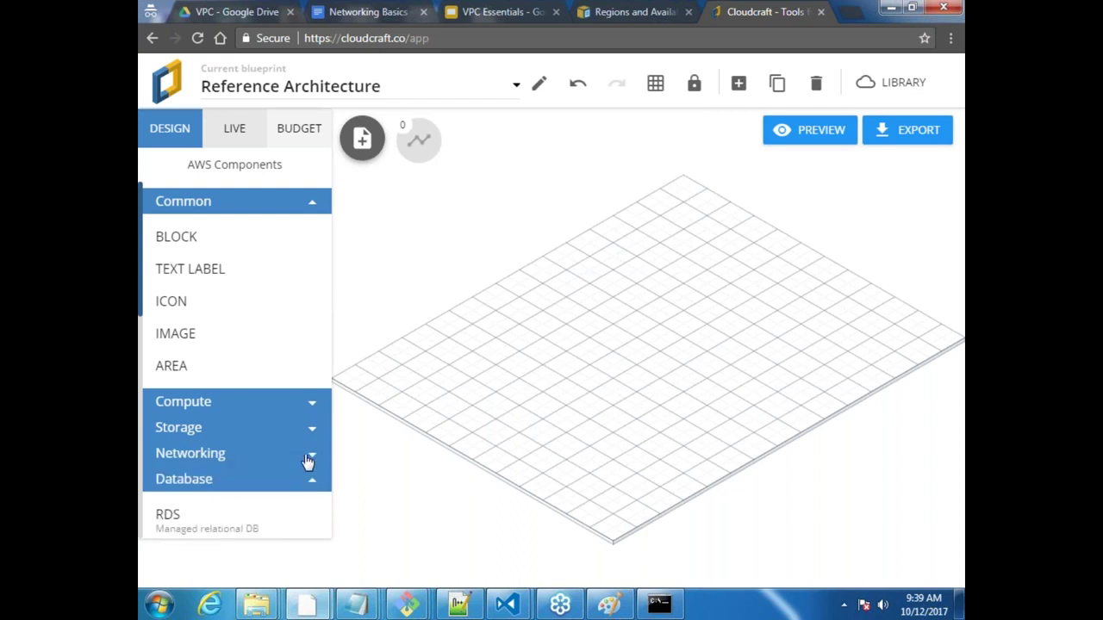
left_click(196, 460)
left_click(197, 462)
left_click(198, 455)
scroll(274, 500, "down", 3)
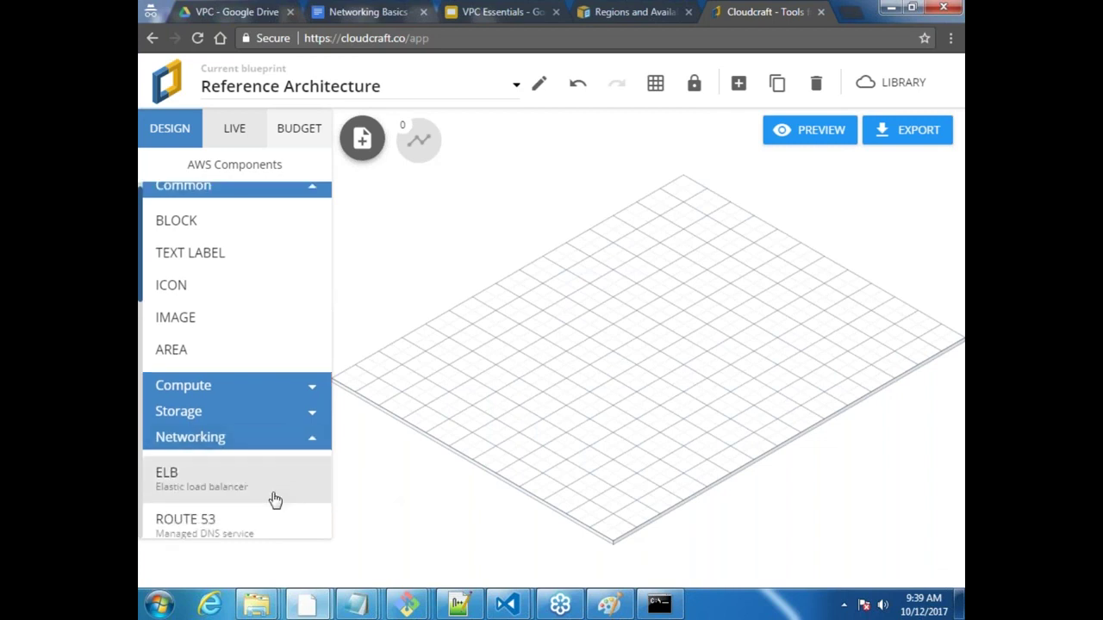
scroll(274, 499, "down", 2)
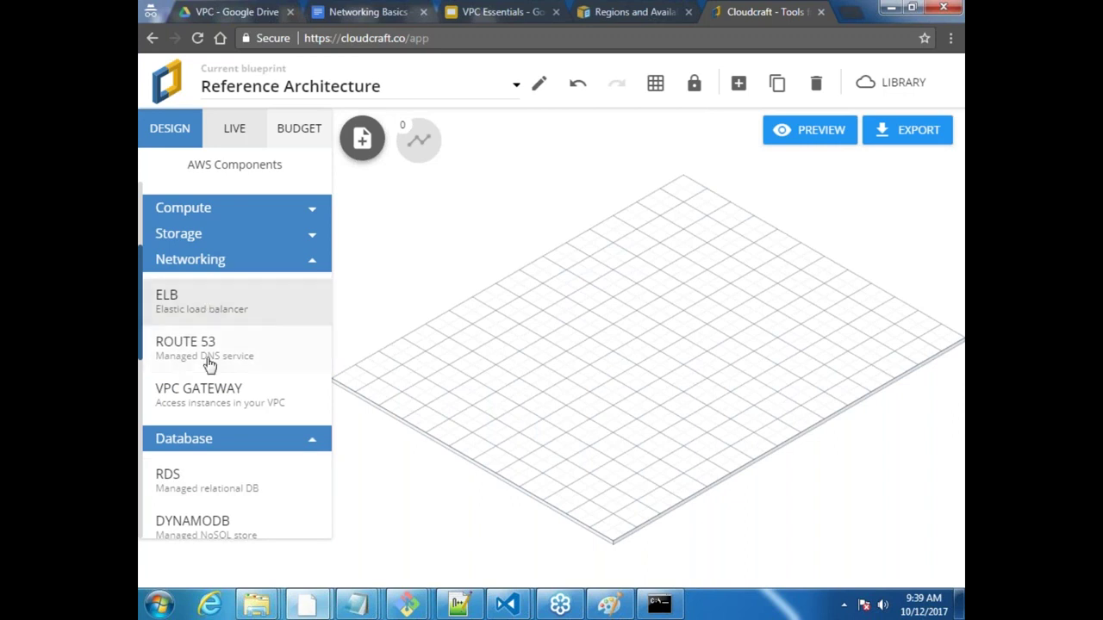
scroll(211, 379, "up", 5)
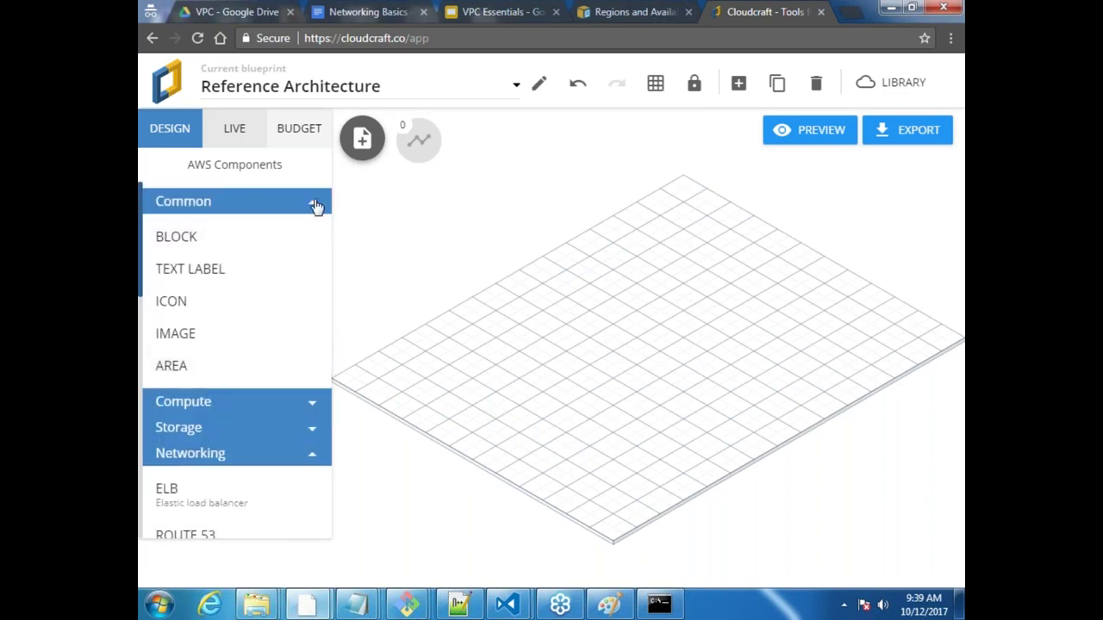
Collapse the Common, Networking, Database, Analytics and App Services component groups.
left_click(315, 205)
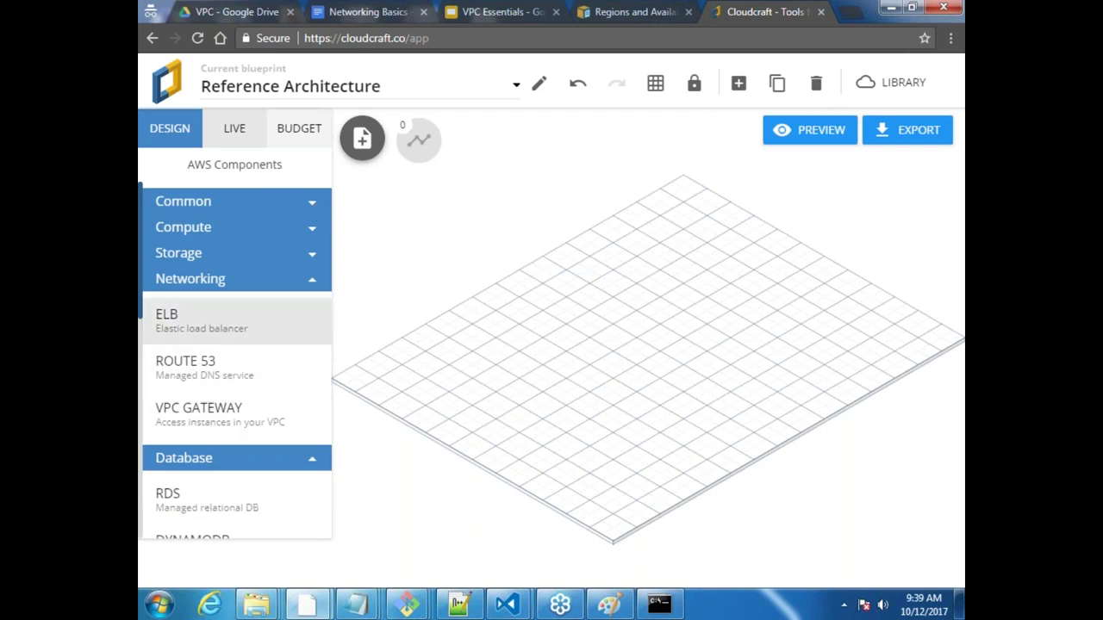
left_click(314, 284)
left_click(315, 310)
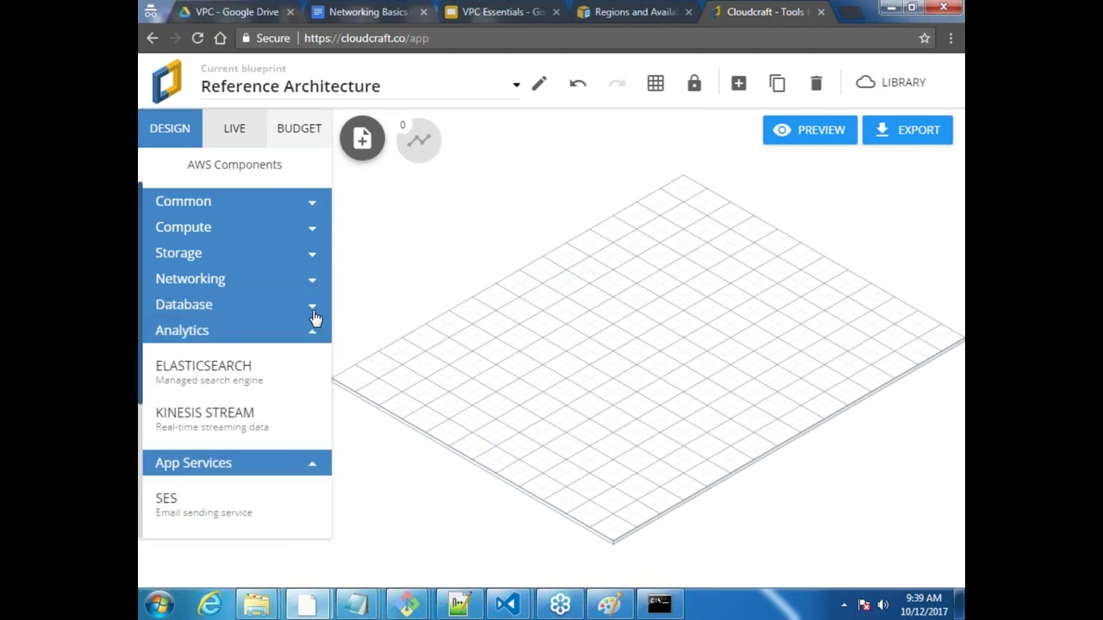
left_click(315, 329)
left_click(314, 361)
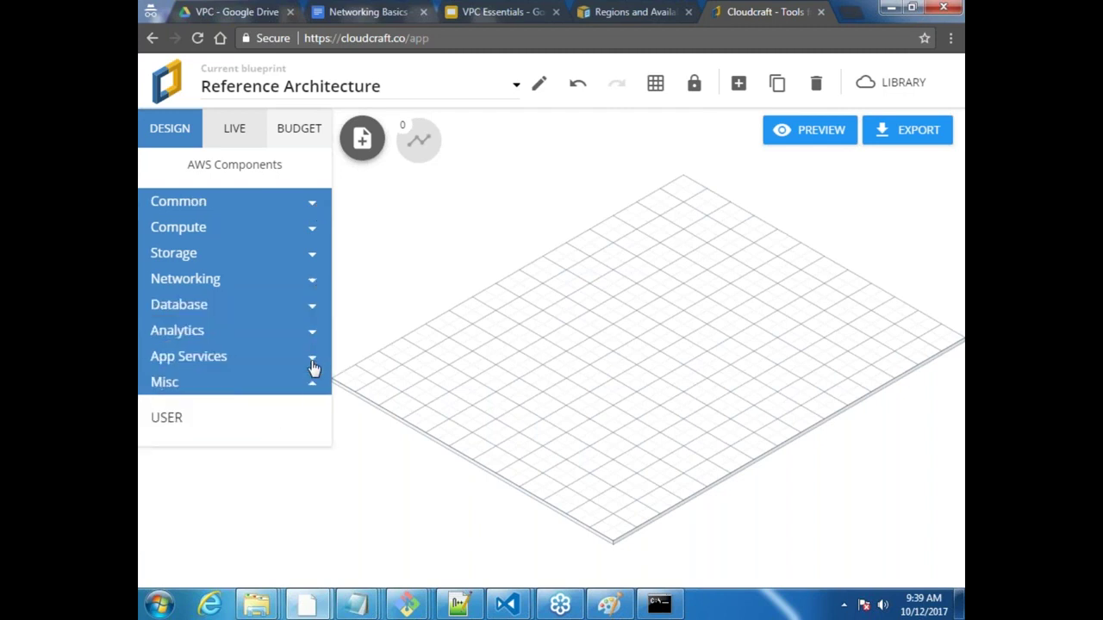
Add a Block from the Common components to the blueprint and delete it again.
left_click(195, 207)
left_click(183, 242)
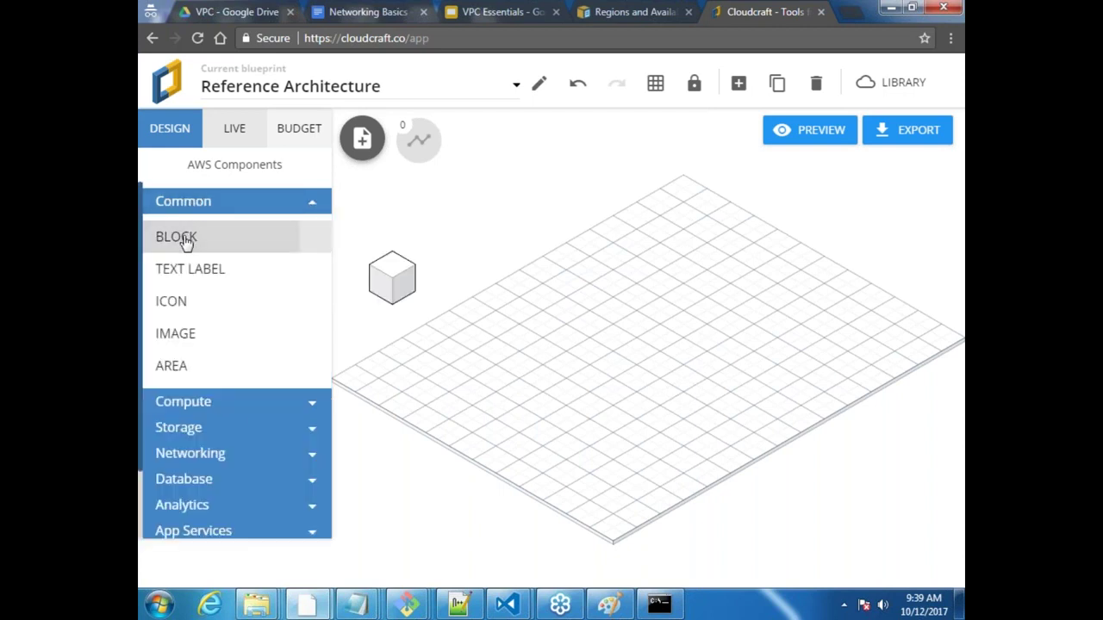
key("Delete")
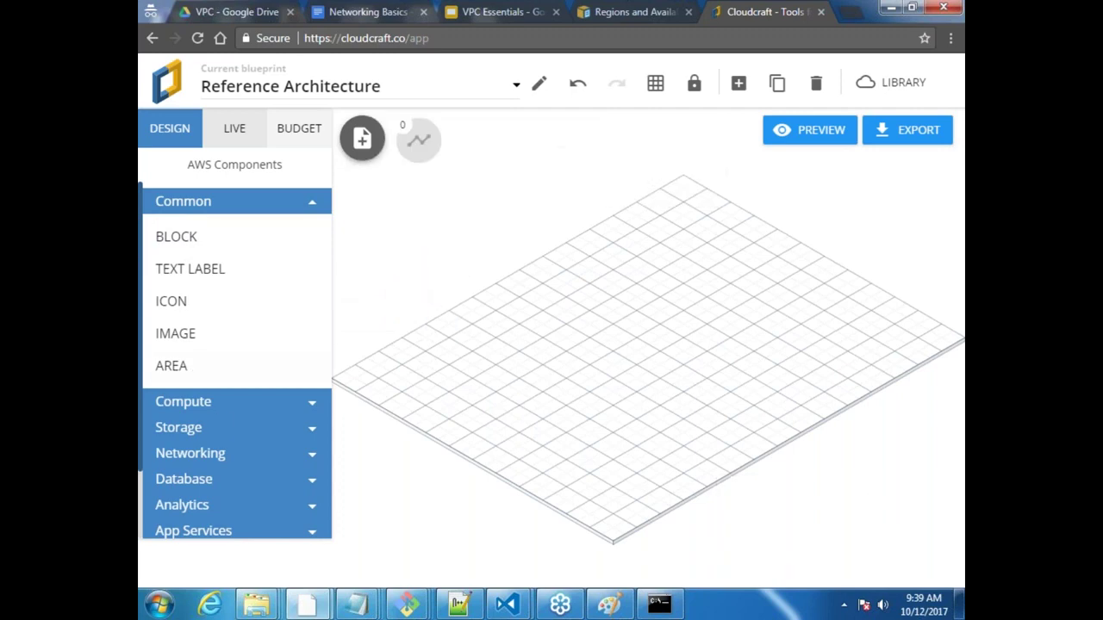
Add a VPC Gateway from the Networking components to the Reference Architecture blueprint.
left_click(302, 459)
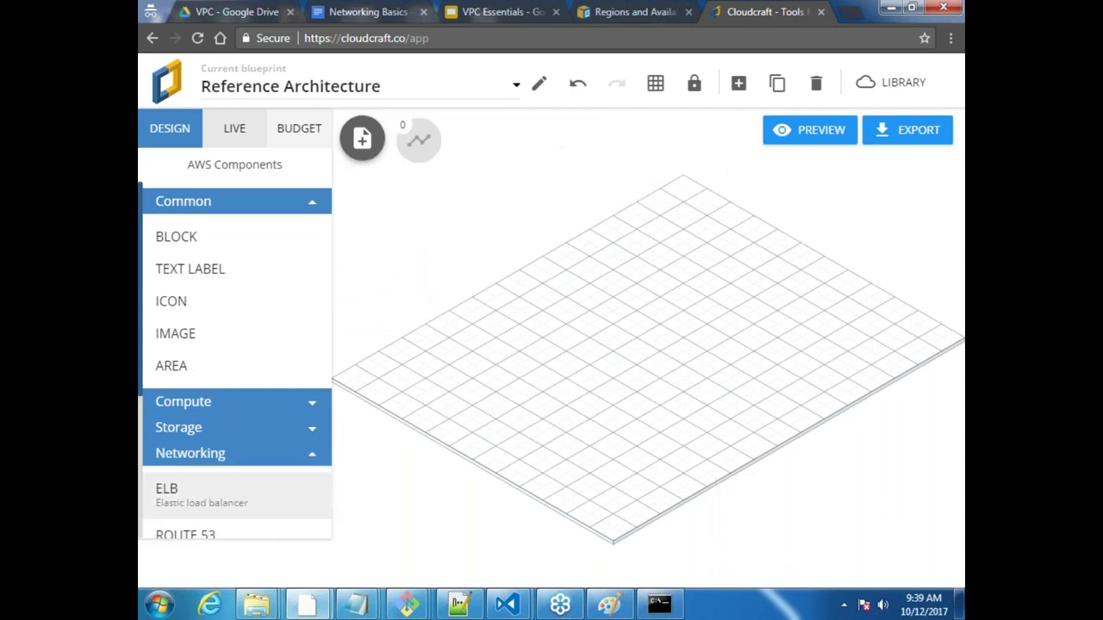
scroll(207, 539, "down", 3)
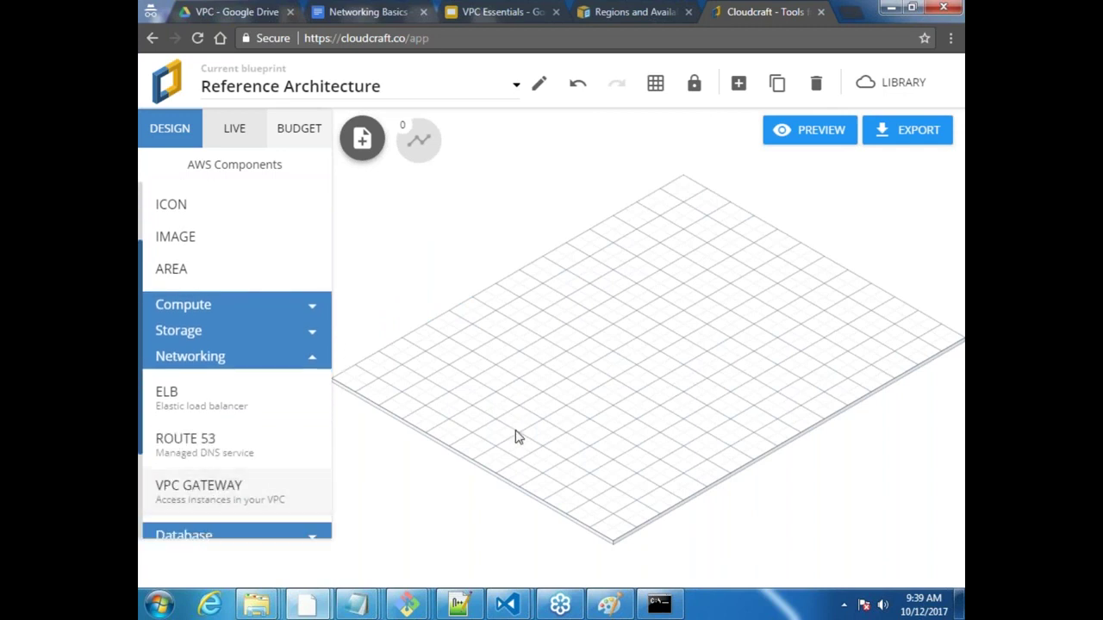
left_click(242, 492)
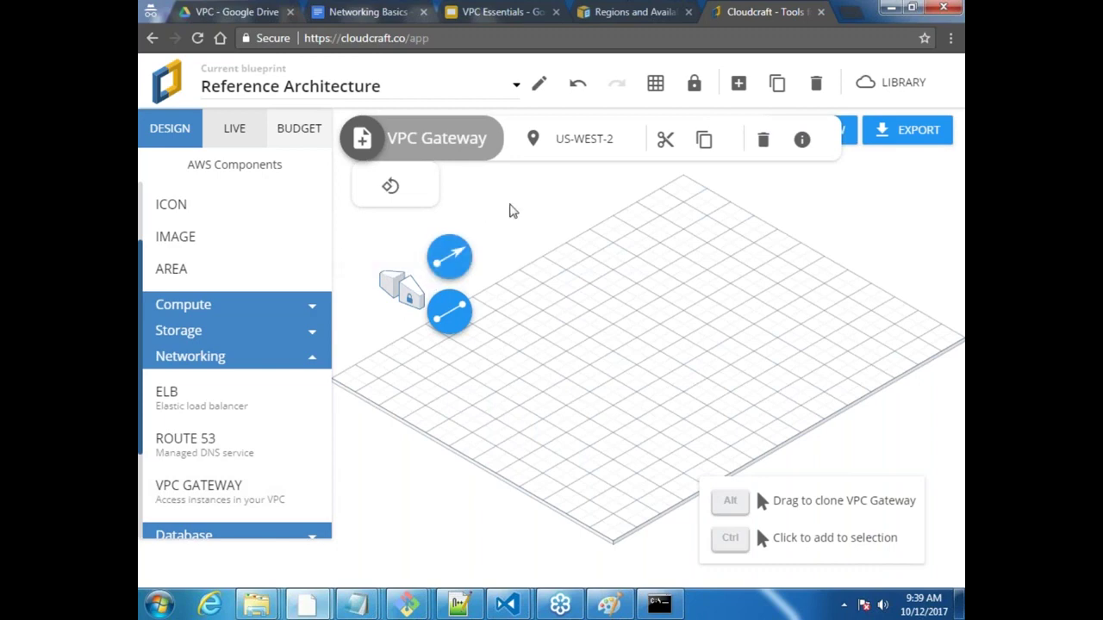
Switch to the unnamed blueprint and browse the templates in the Architecture Reference Library.
left_click(515, 86)
left_click(369, 111)
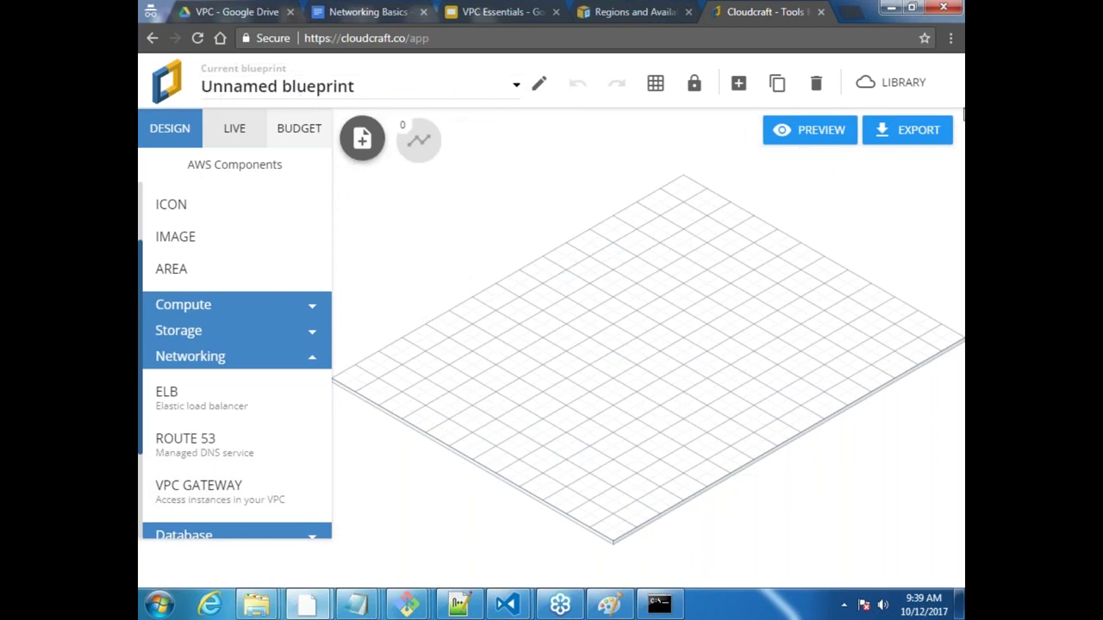
left_click(894, 81)
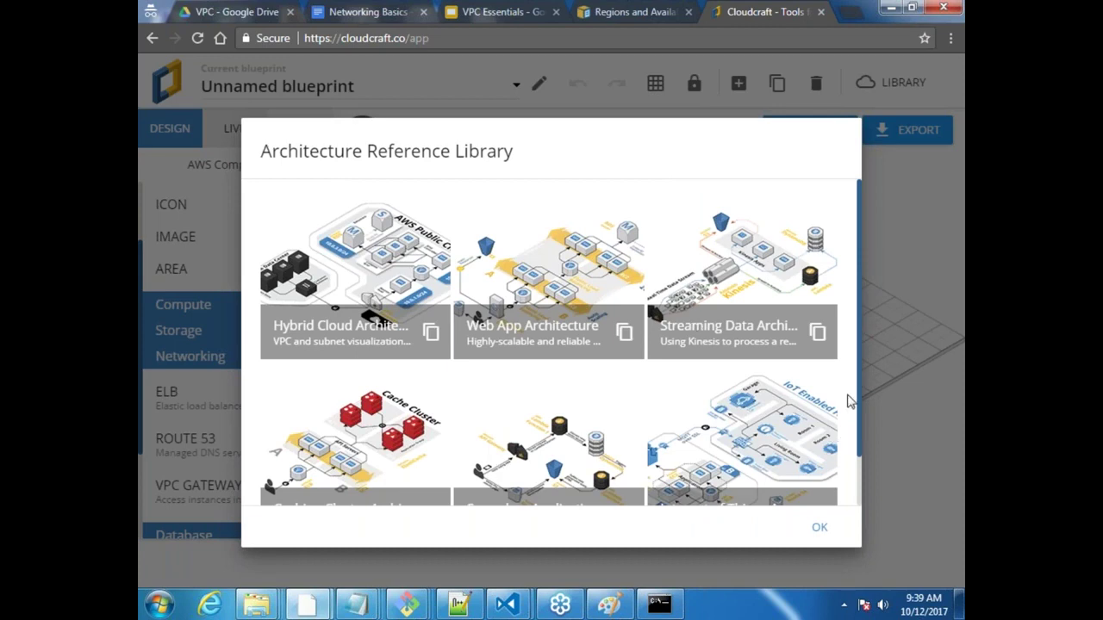
left_click_drag(857, 365, 874, 516)
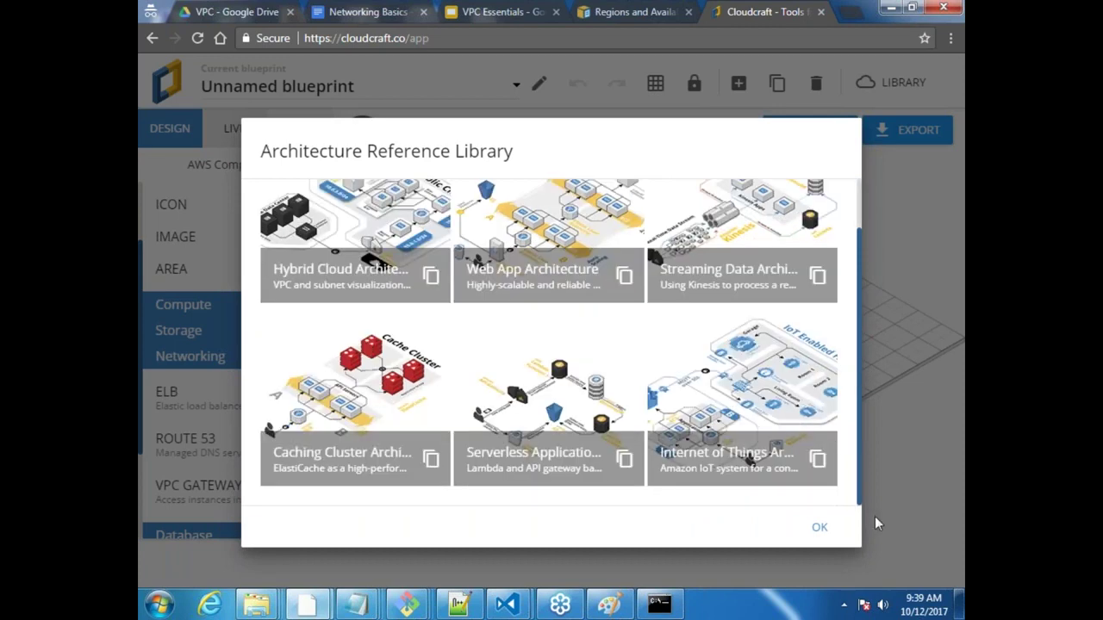
scroll(877, 420, "up", 1)
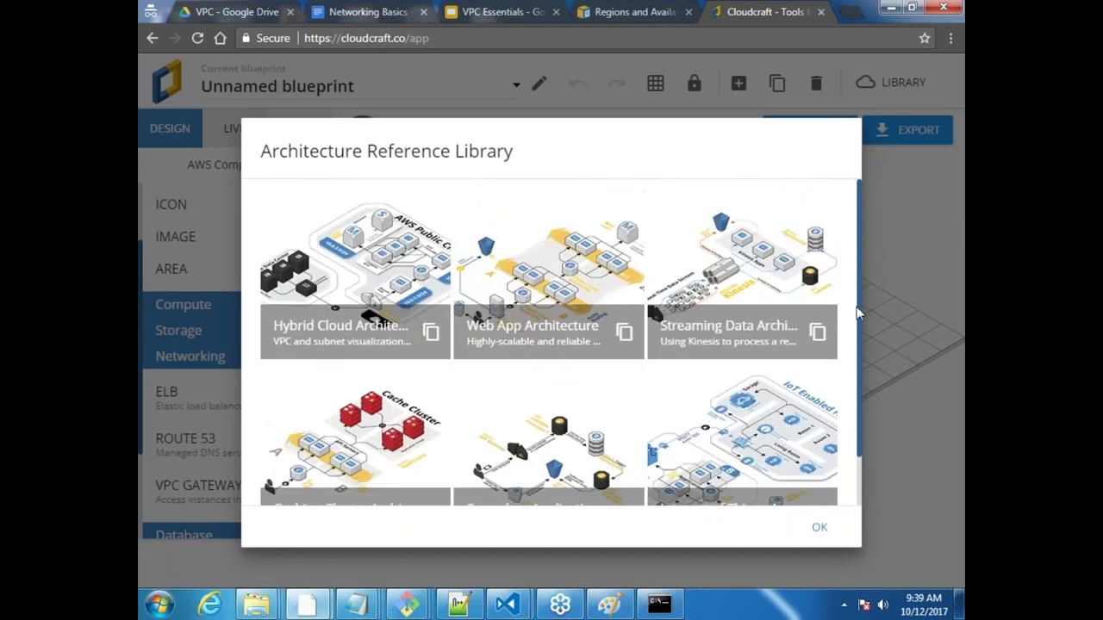
Search Google for lucidcharts in a new tab and open the Lucidchart website.
left_click(845, 13)
type("l")
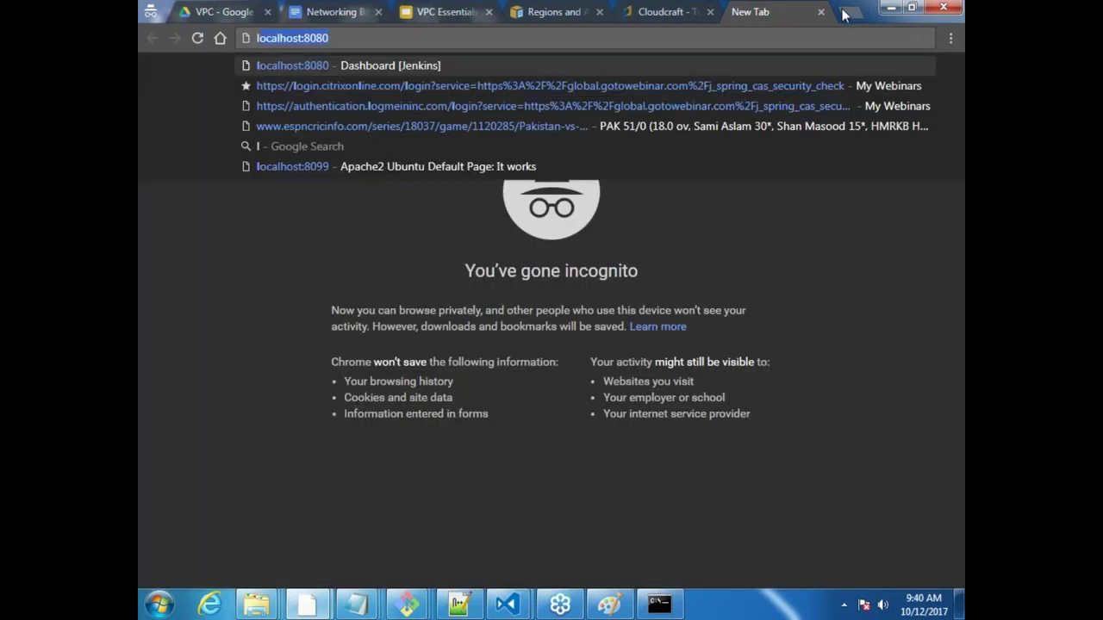
type("ucidcharts")
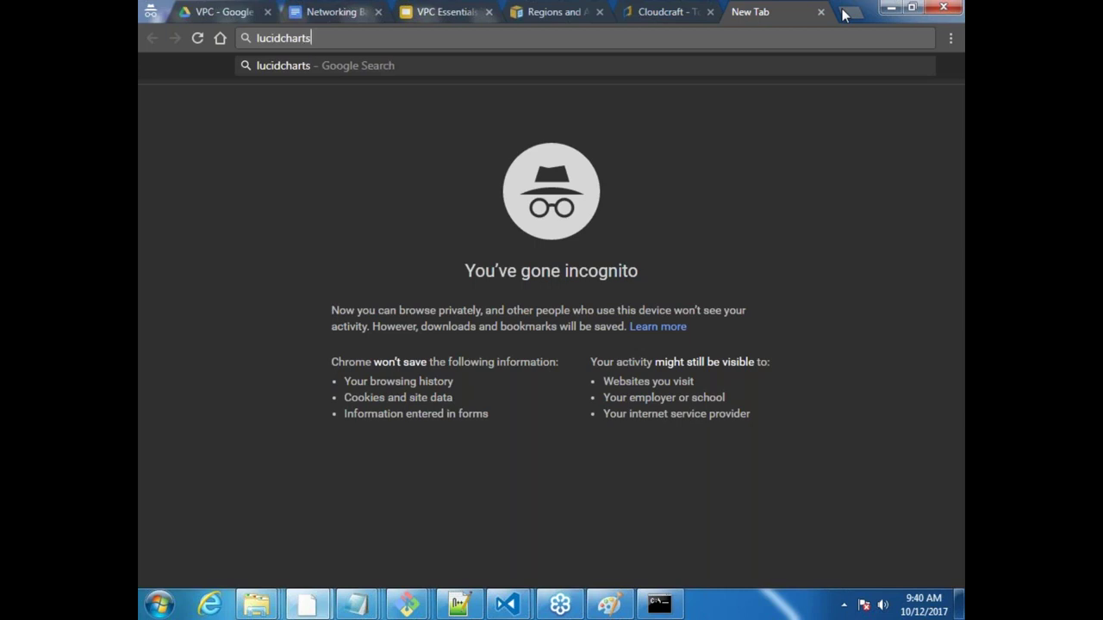
key("Return")
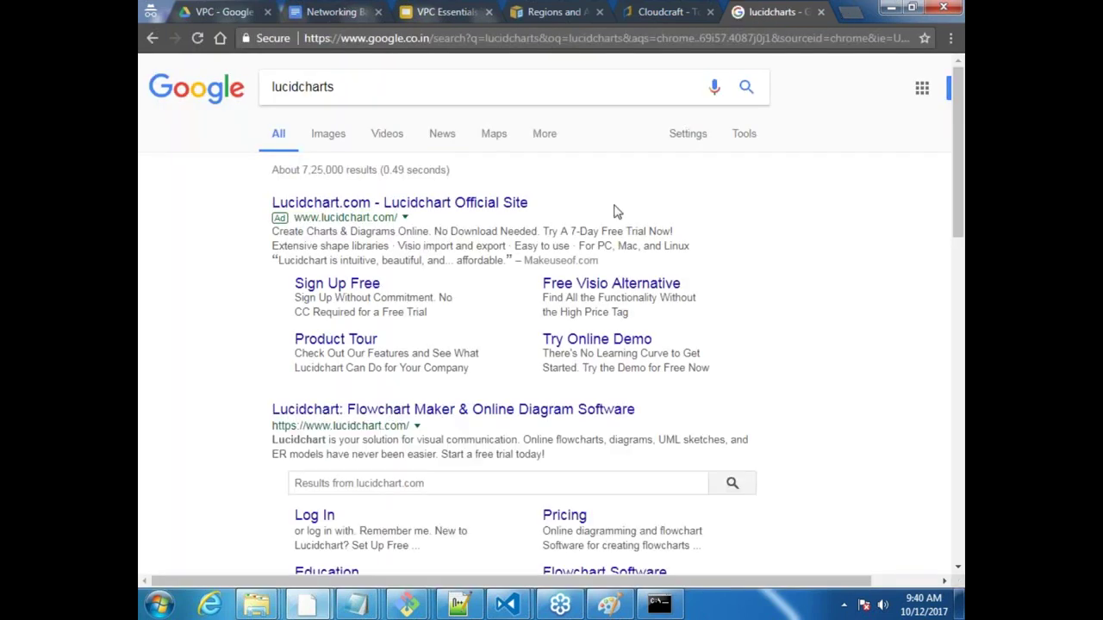
left_click(453, 410)
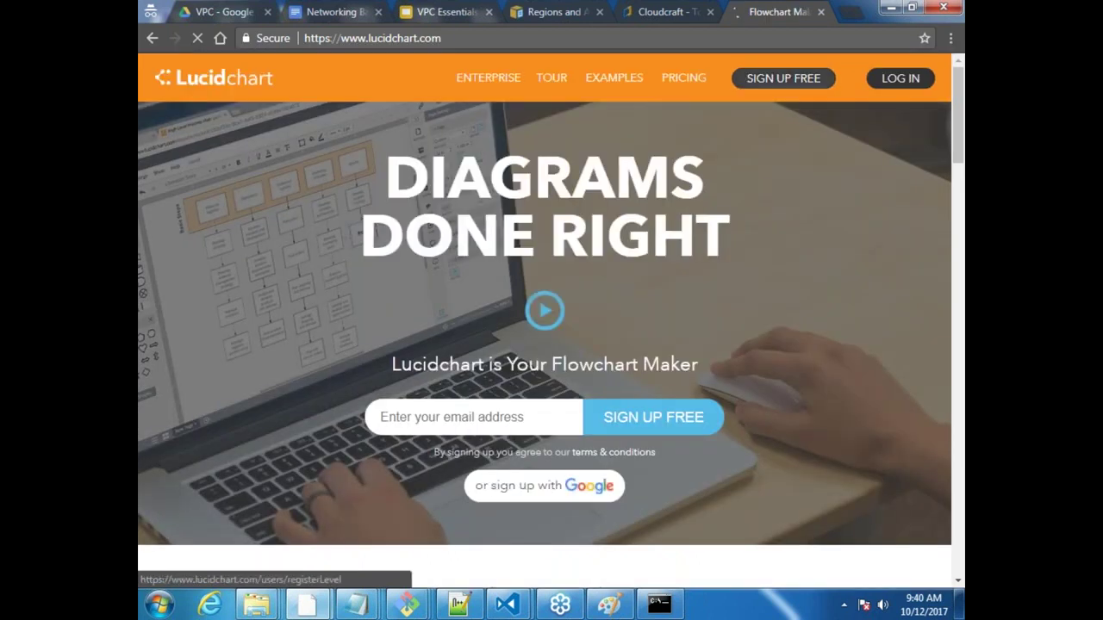
Sign up for Lucidchart with the Google account and allow the requested account access.
left_click(783, 78)
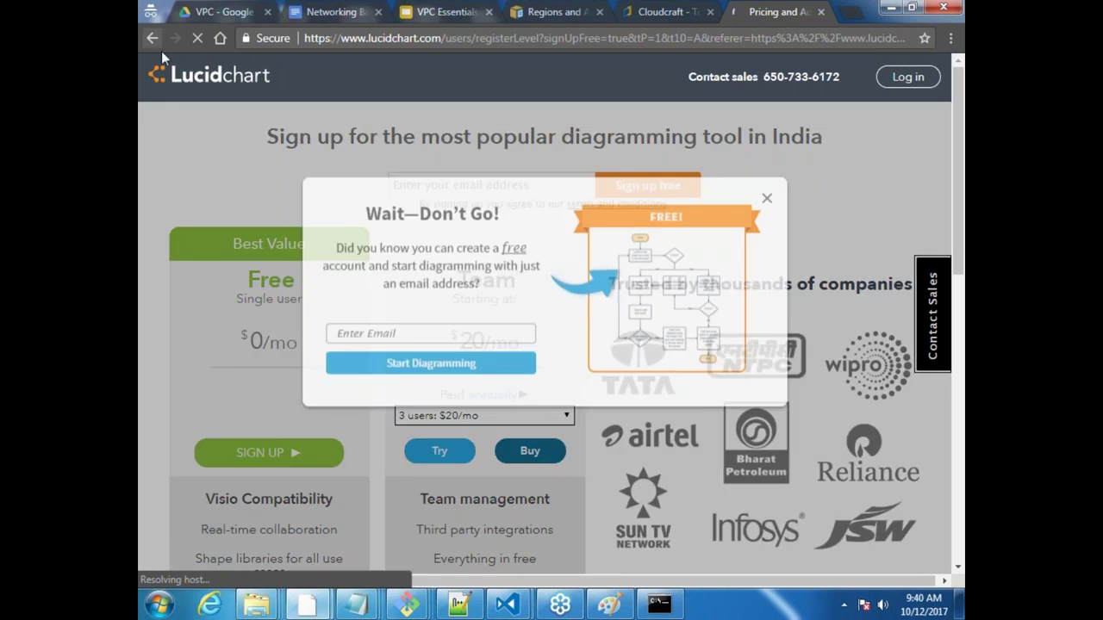
left_click(151, 38)
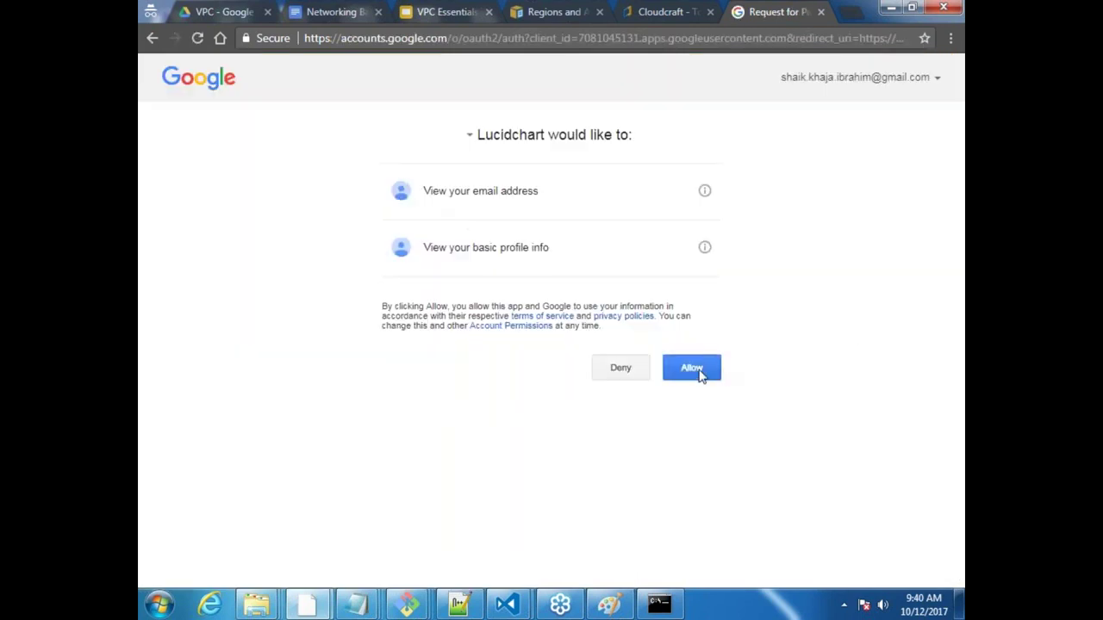
left_click(699, 373)
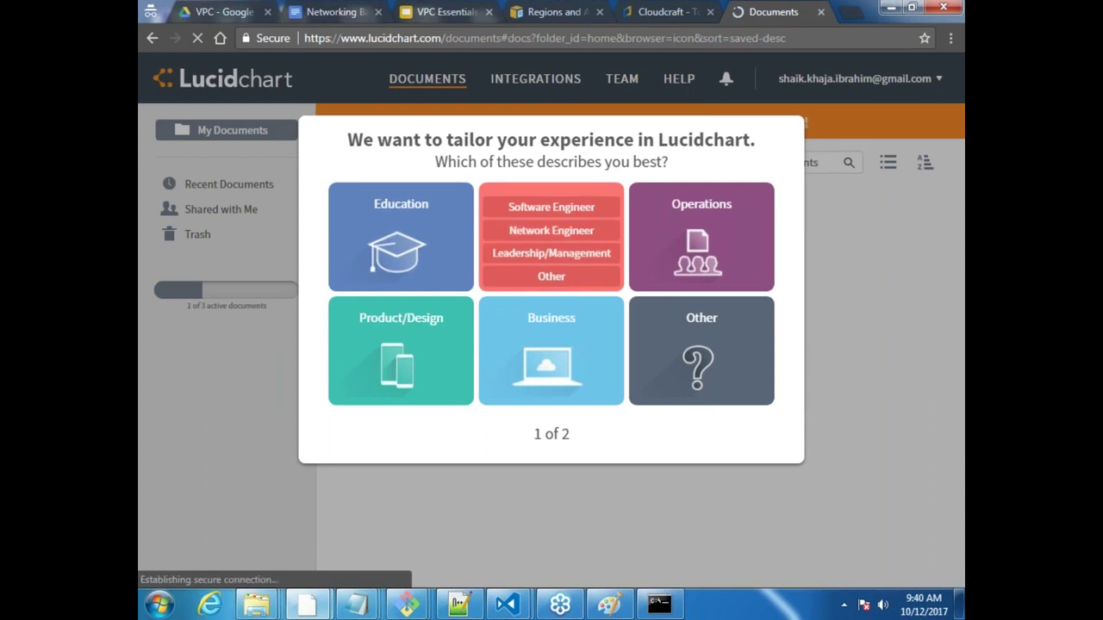
Answer the Lucidchart profile questions with Leadership/Management and Home or Personal, and start creating the first diagram.
mouse_move(561, 254)
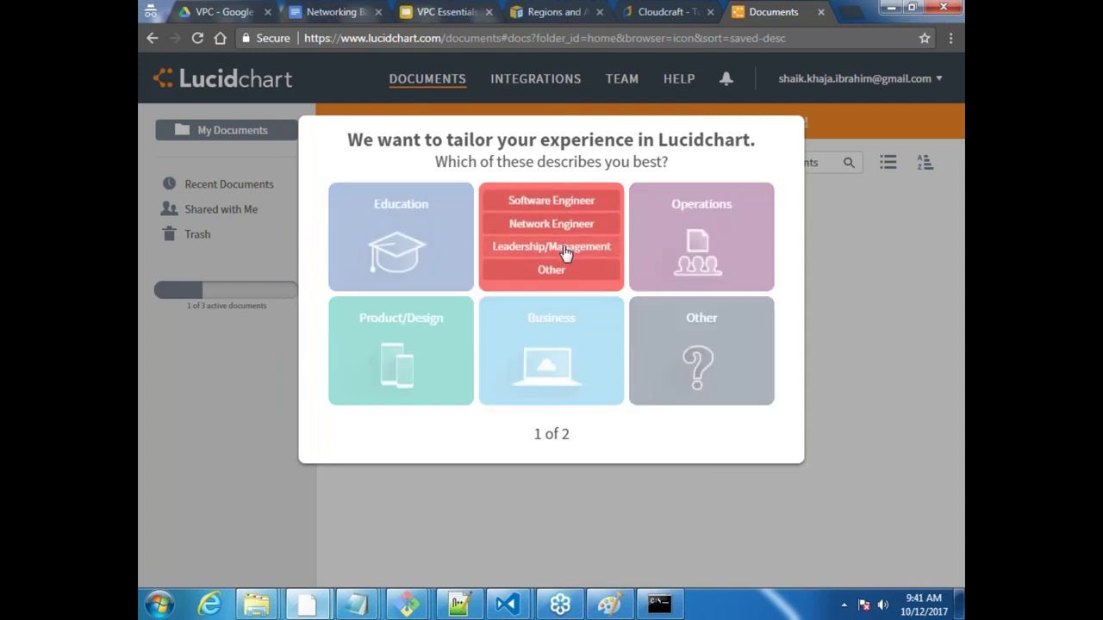
left_click(566, 249)
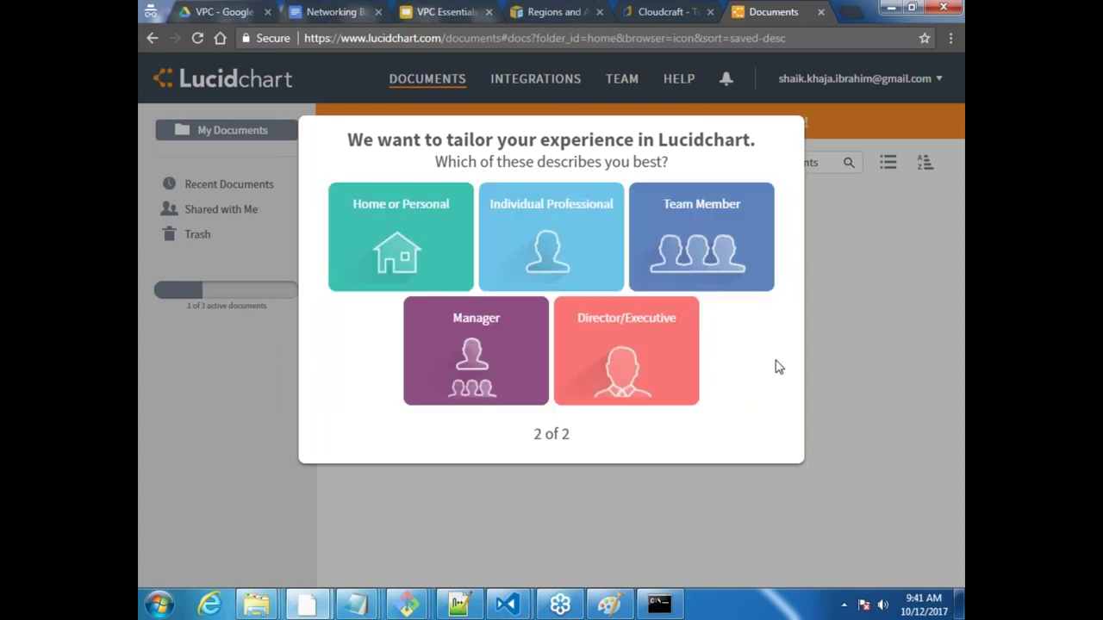
left_click(390, 234)
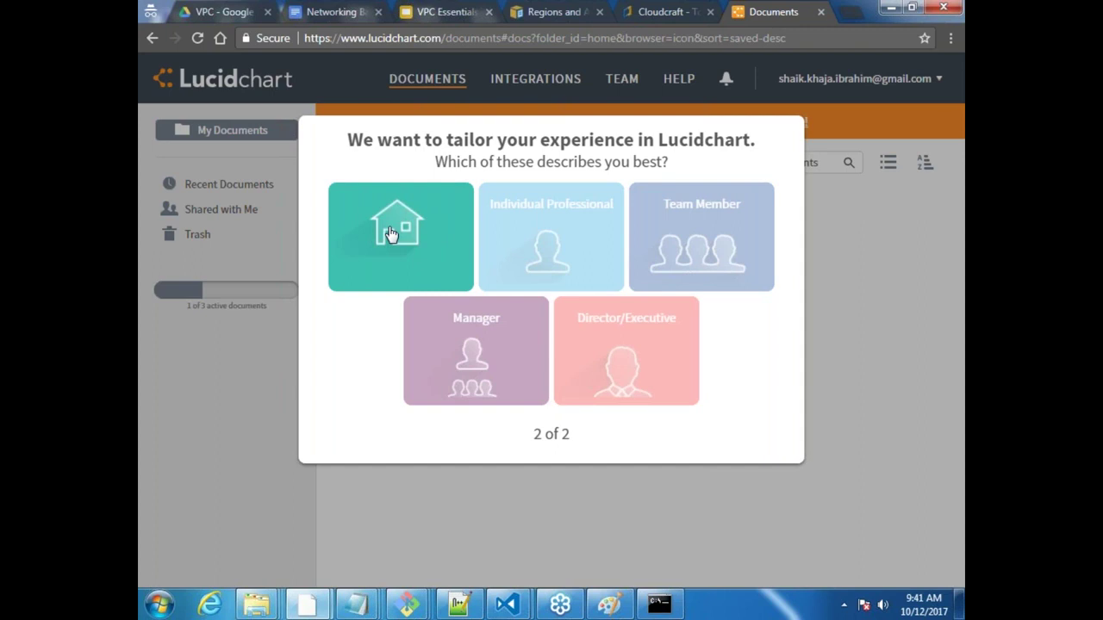
left_click(390, 235)
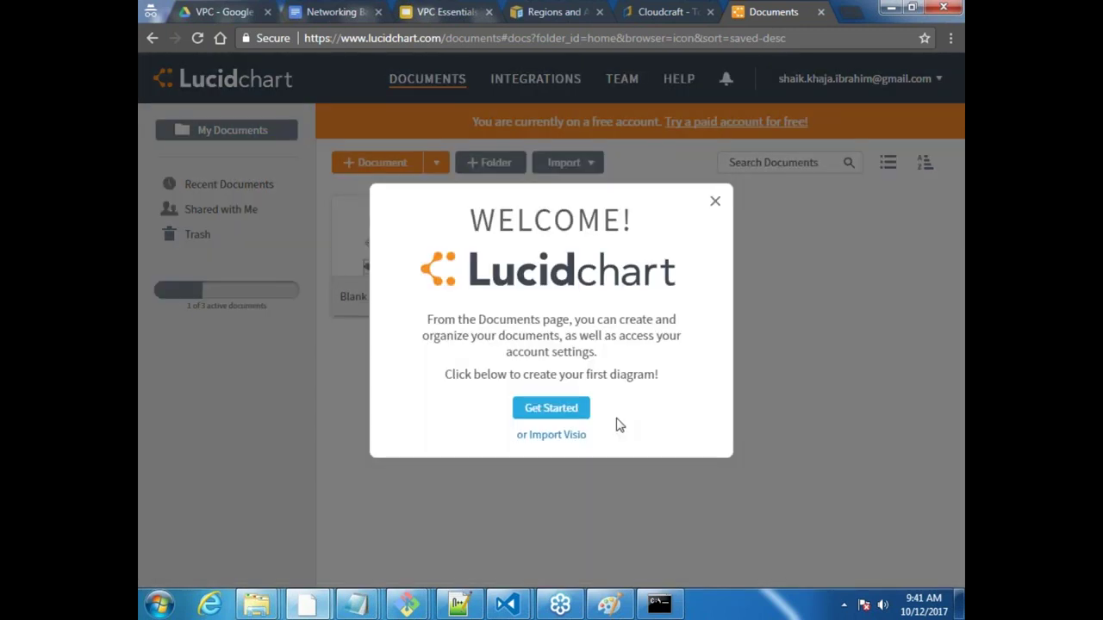
left_click(579, 411)
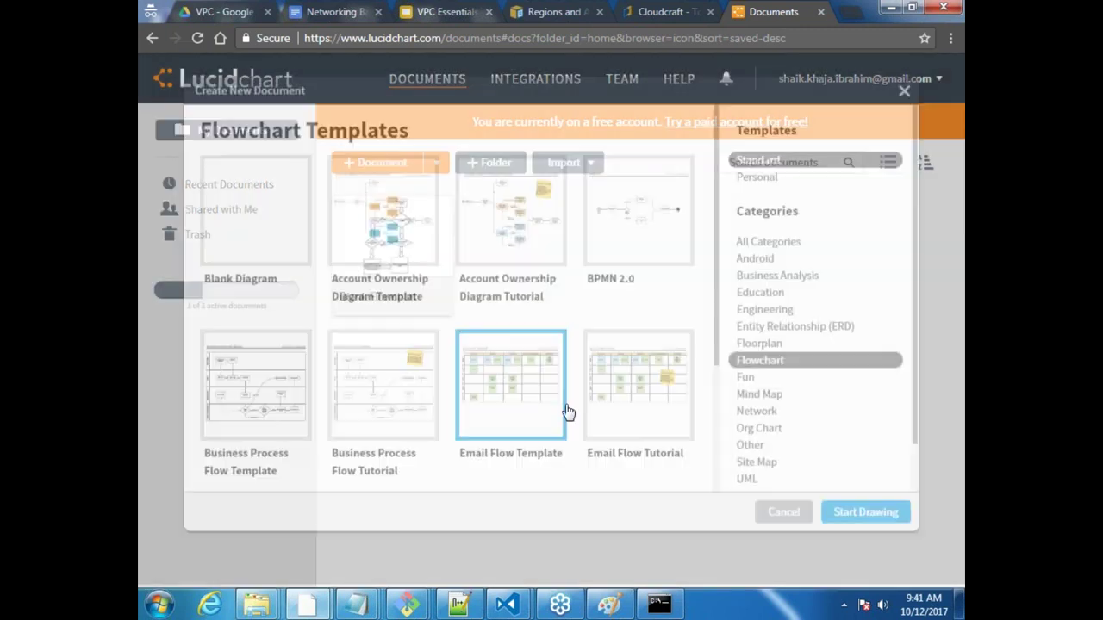